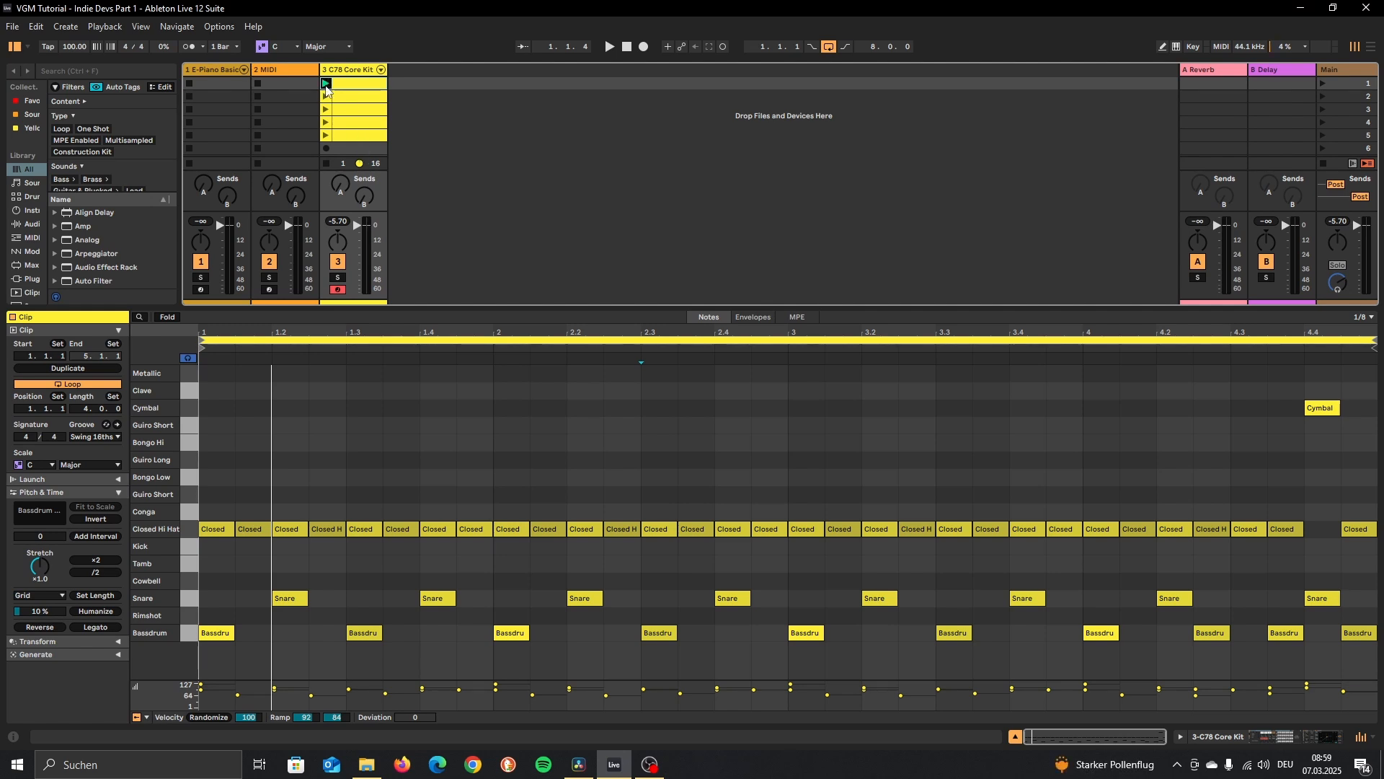
Listen to the first clip of the C78 Core Kit track and delete all its closed hi-hat notes.
click(326, 83)
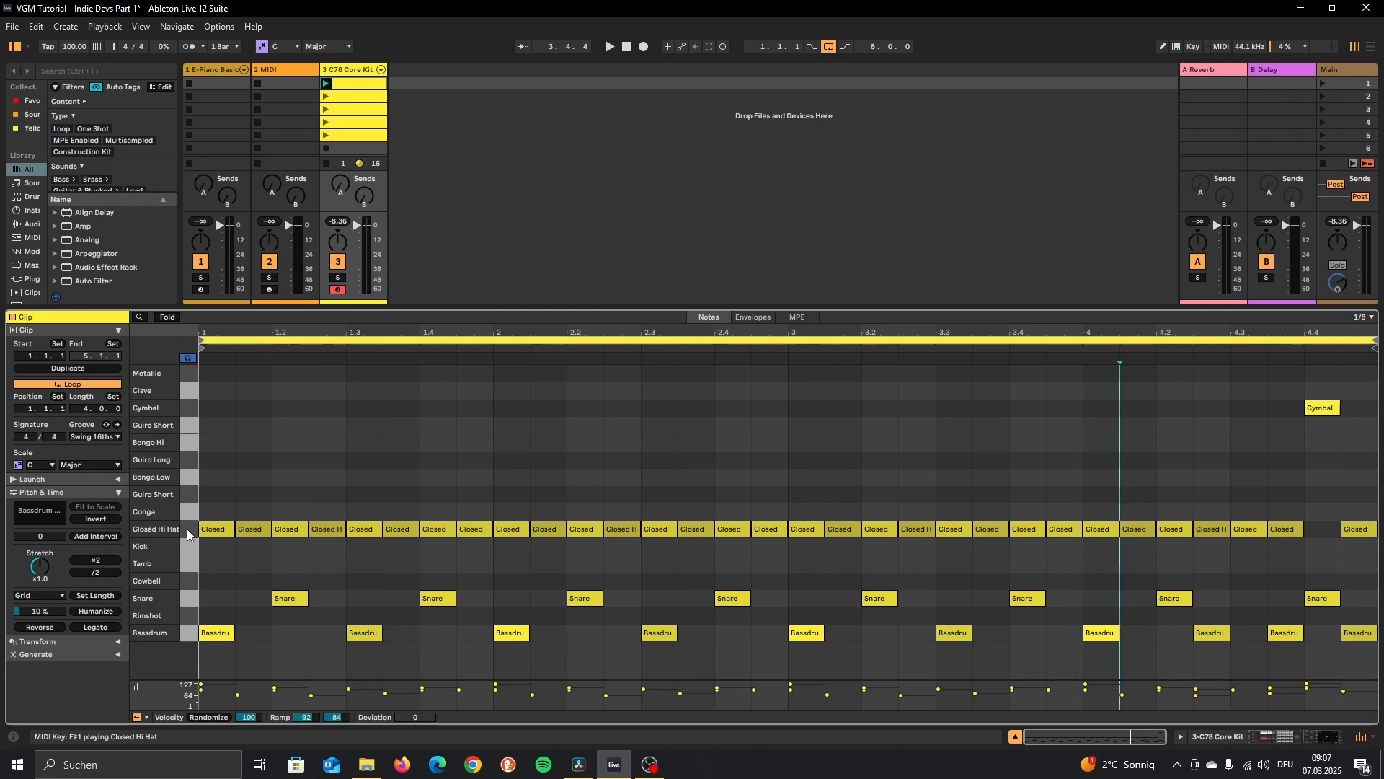
drag(228, 500, 1373, 552)
key(Delete)
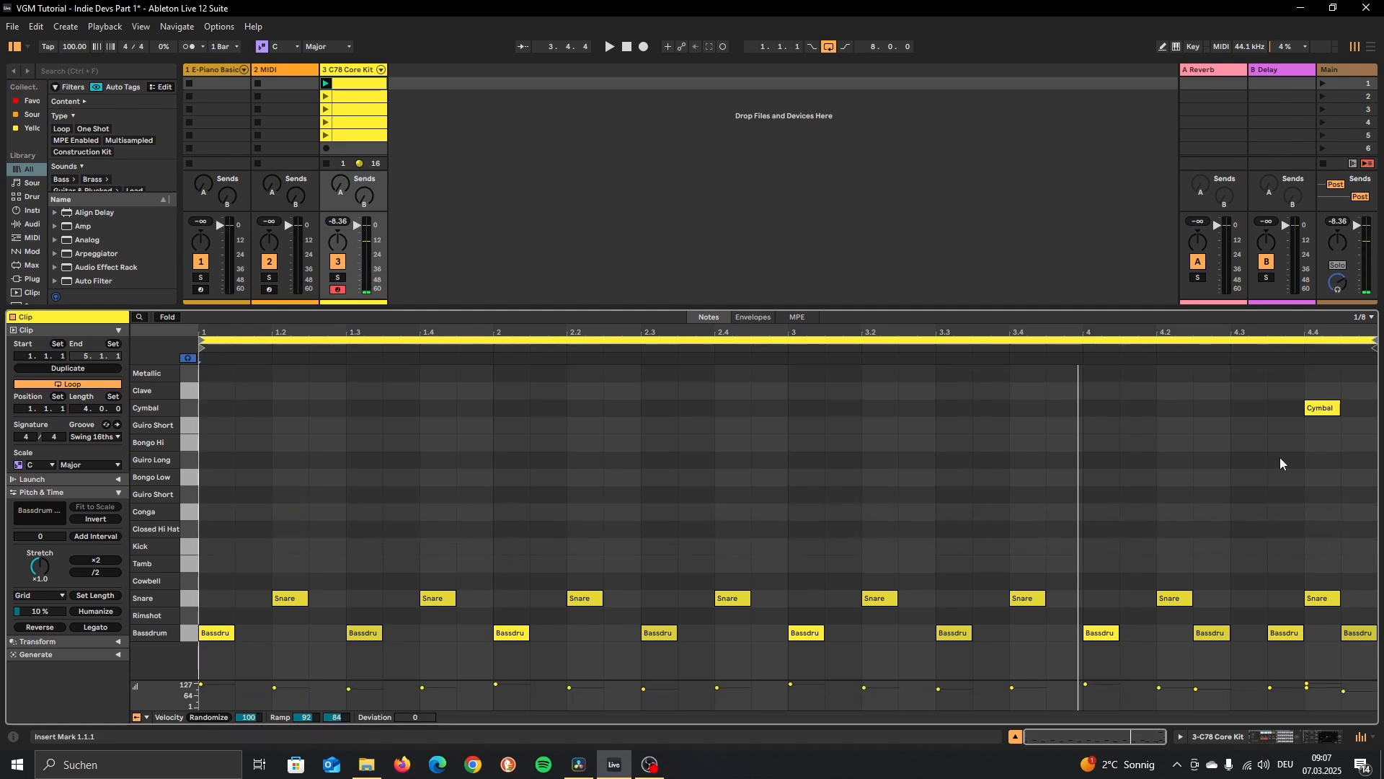
Set the grid to 1/4, place closed hi-hat notes on every quarter note across all four bars, and play the beat.
click(1363, 317)
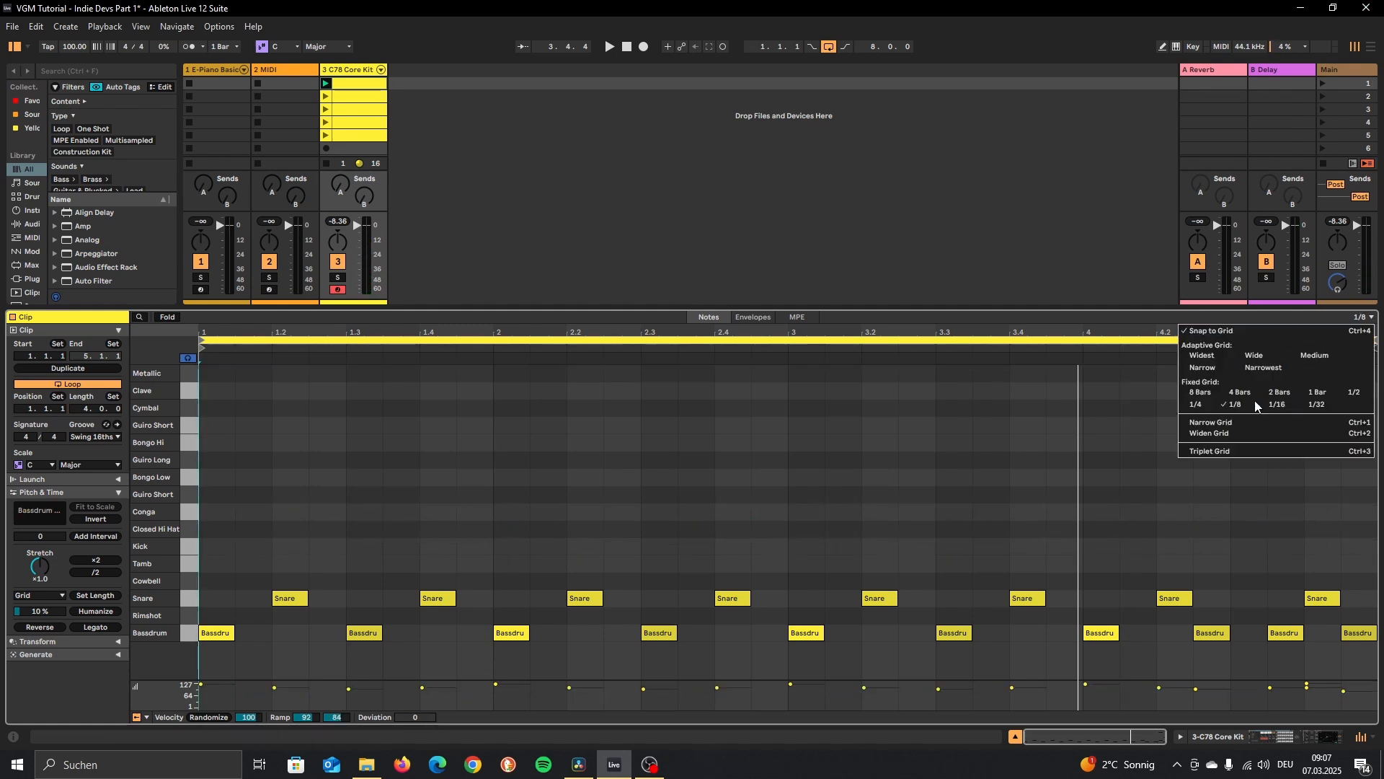
click(1196, 404)
double_click(243, 529)
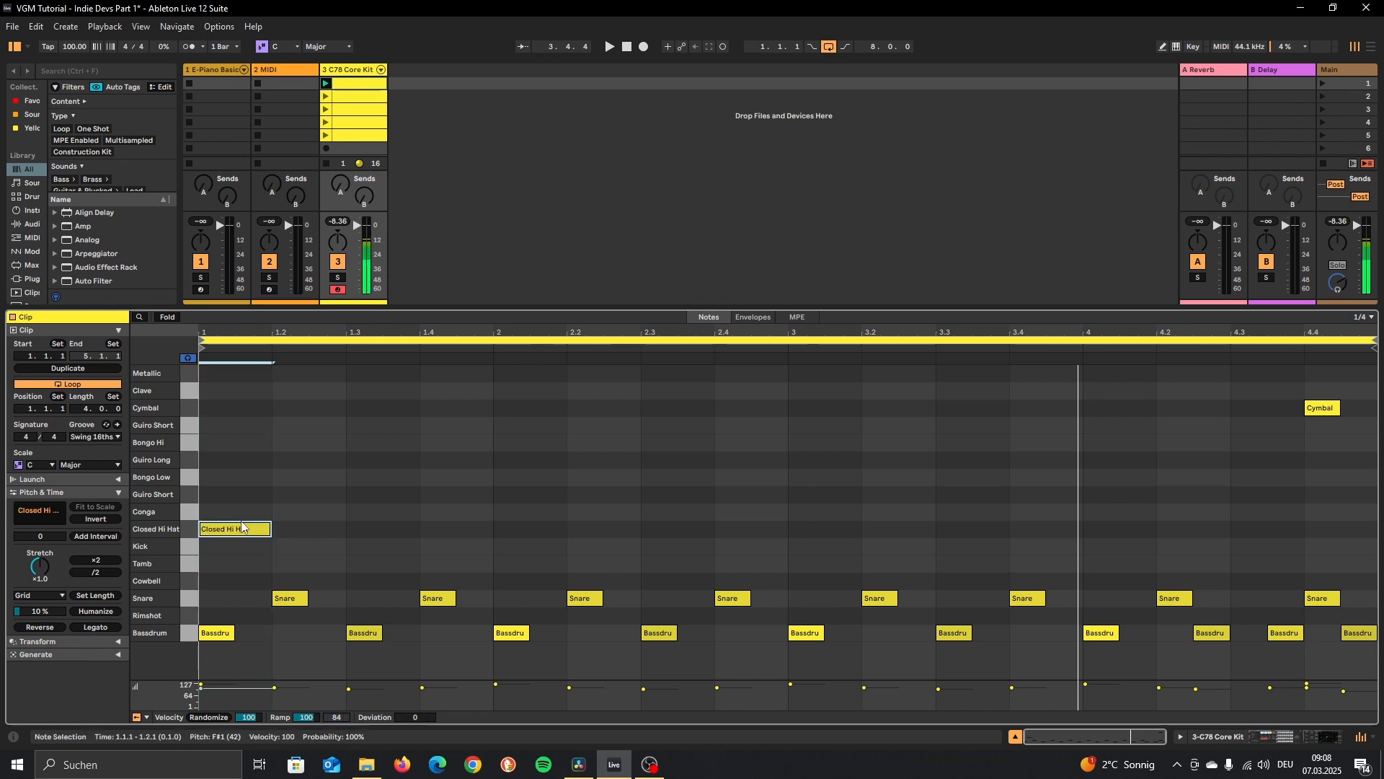
double_click(325, 529)
double_click(393, 528)
double_click(465, 529)
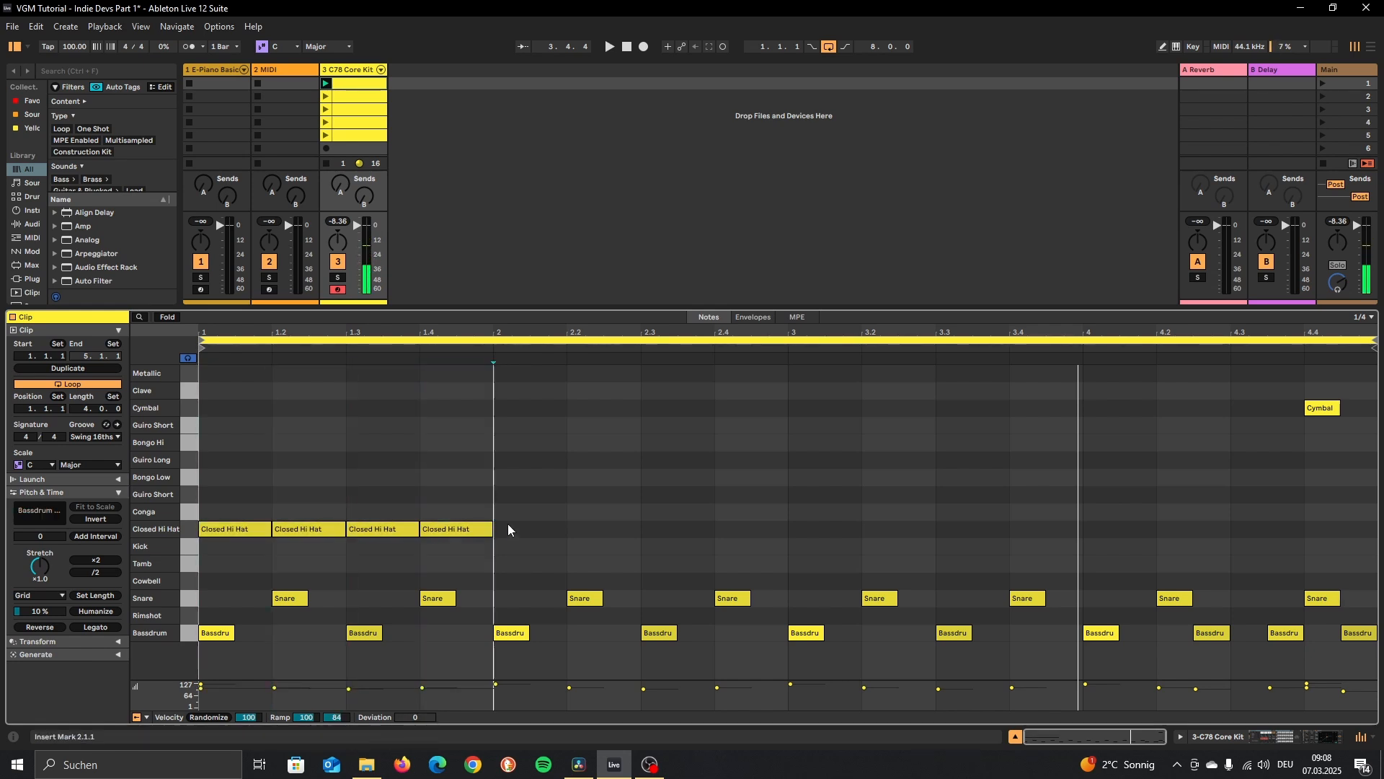
double_click(537, 529)
double_click(602, 528)
double_click(685, 528)
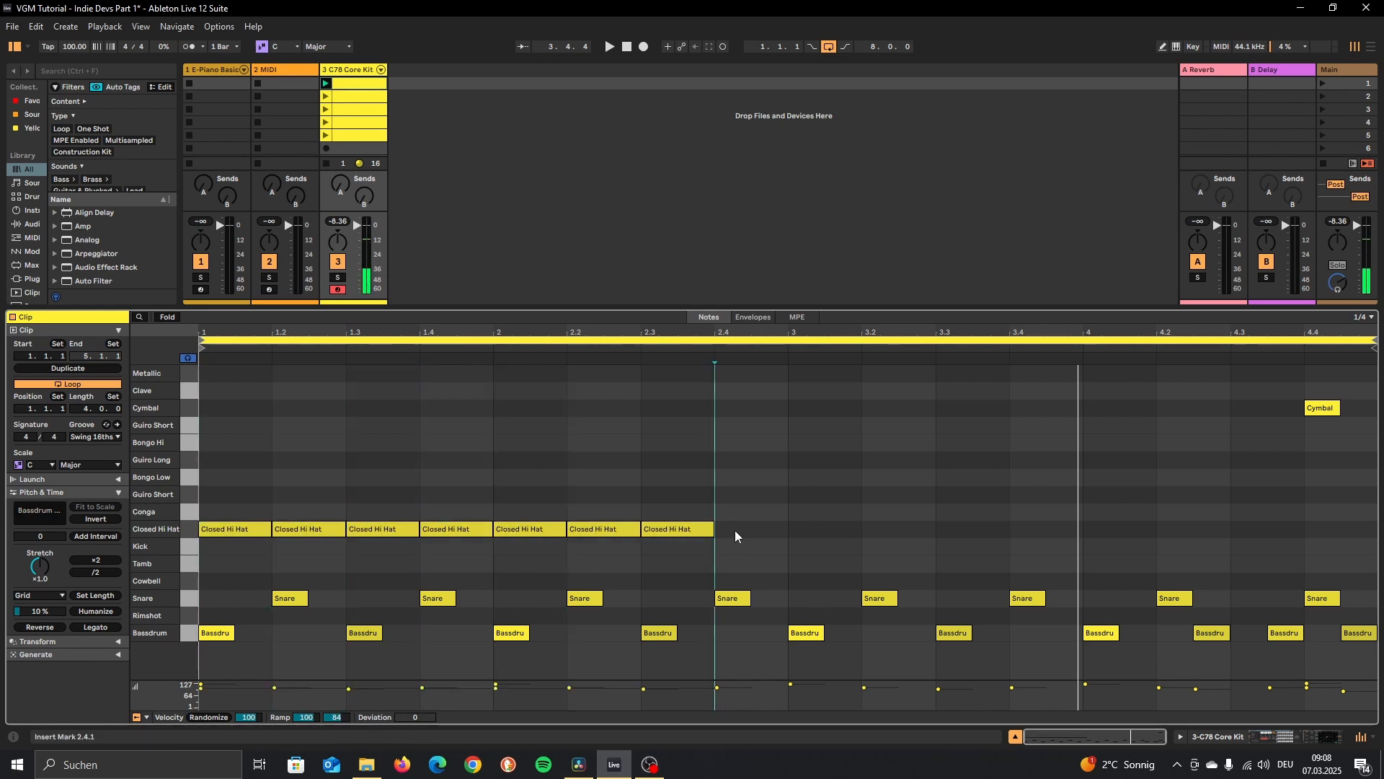
double_click(742, 529)
double_click(822, 528)
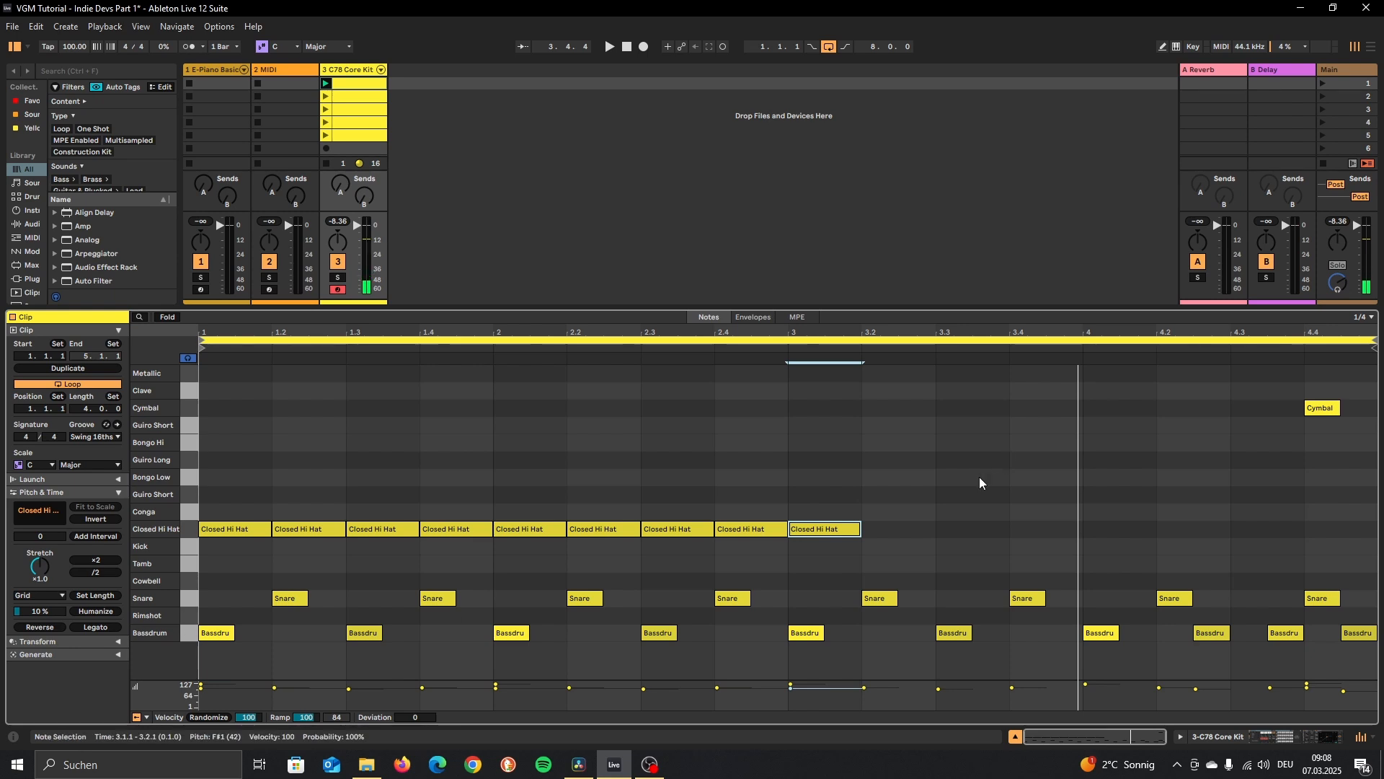
click(894, 528)
double_click(894, 528)
double_click(983, 529)
double_click(1045, 529)
double_click(1118, 529)
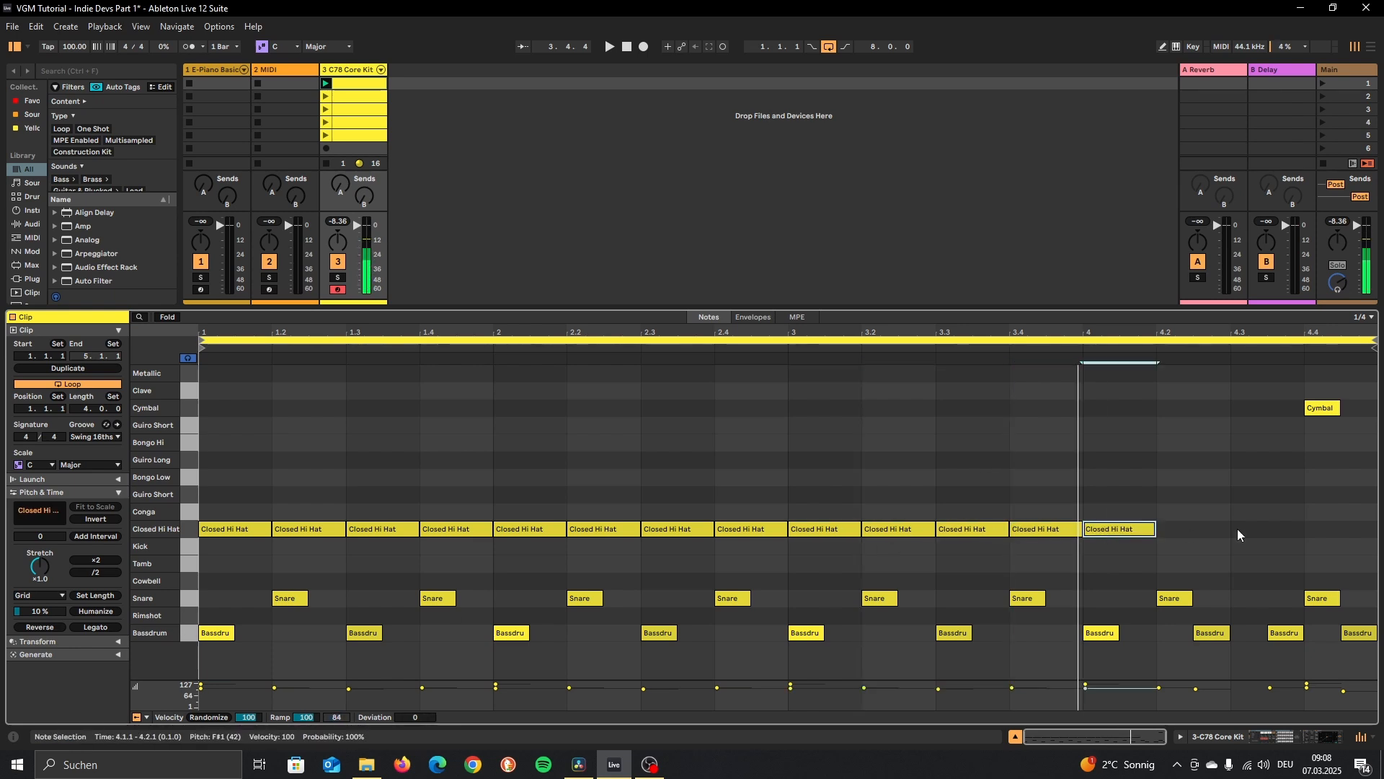
click(1234, 529)
double_click(1218, 528)
double_click(1268, 528)
double_click(1341, 528)
key(space)
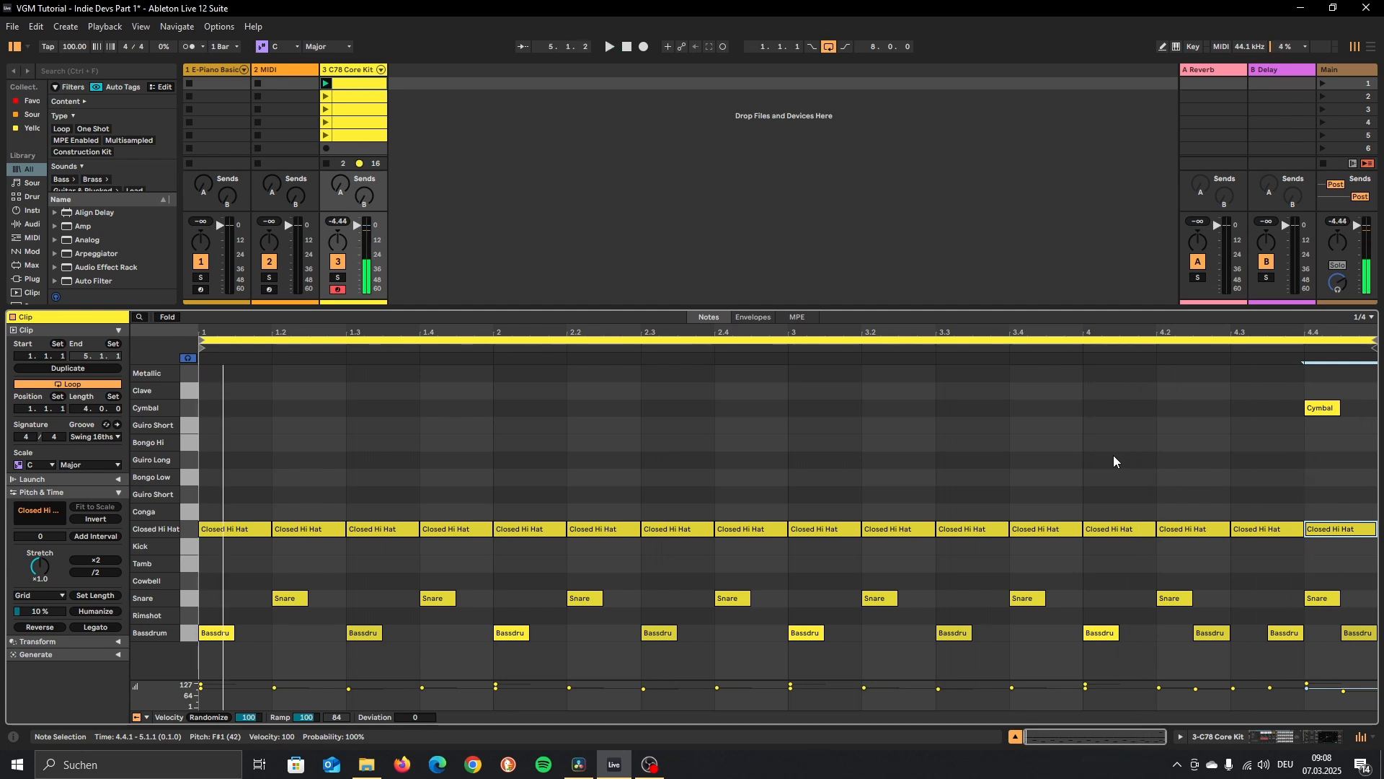
Undo the quarter-note hi-hat edits until the original eighth-note hi-hat pattern is back, and play the clip.
key(Delete)
key(ctrl+z)
key(ctrl+z)
key(ctrl+z)
key(ctrl+z)
key(ctrl+z)
key(ctrl+z)
key(ctrl+z)
key(ctrl+z)
key(ctrl+z)
key(ctrl+z)
key(ctrl+z)
key(ctrl+z)
key(ctrl+z)
key(ctrl+z)
key(ctrl+z)
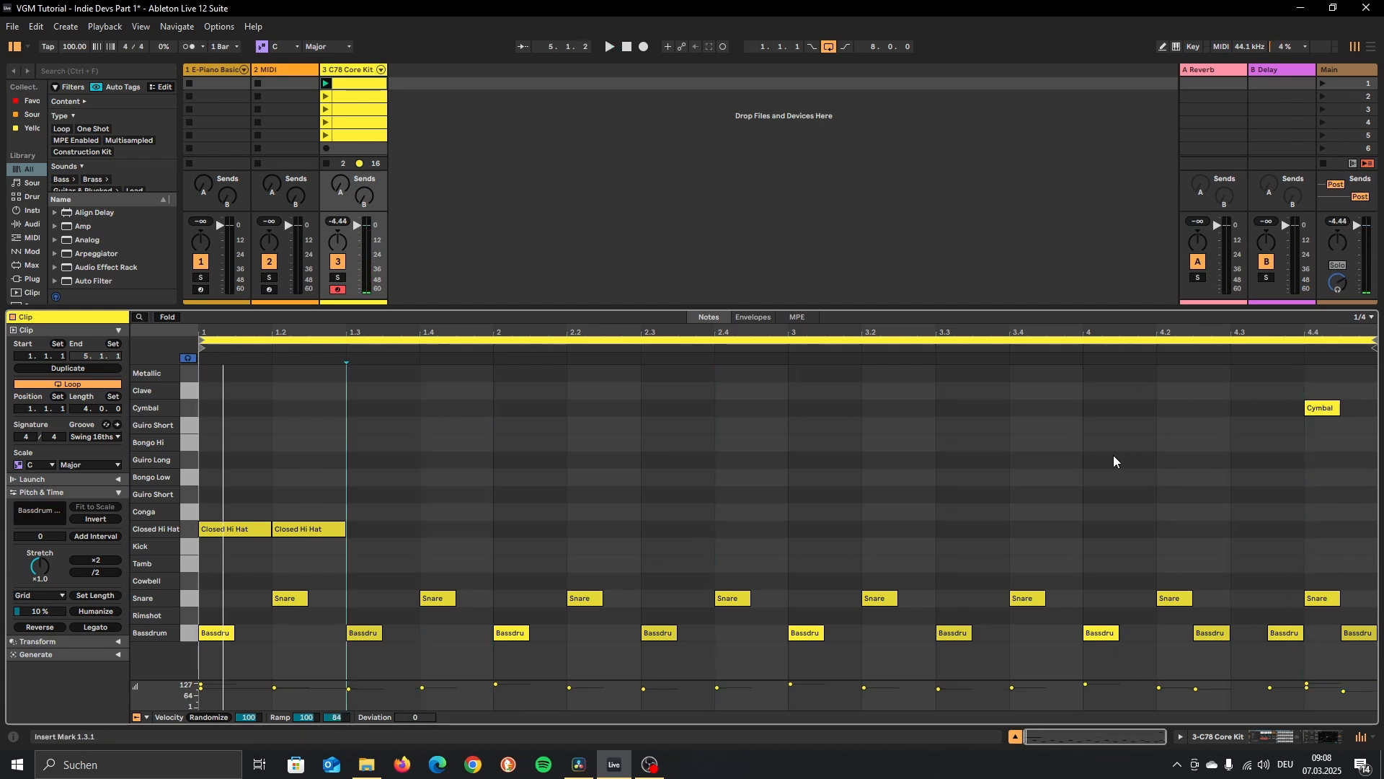
key(space)
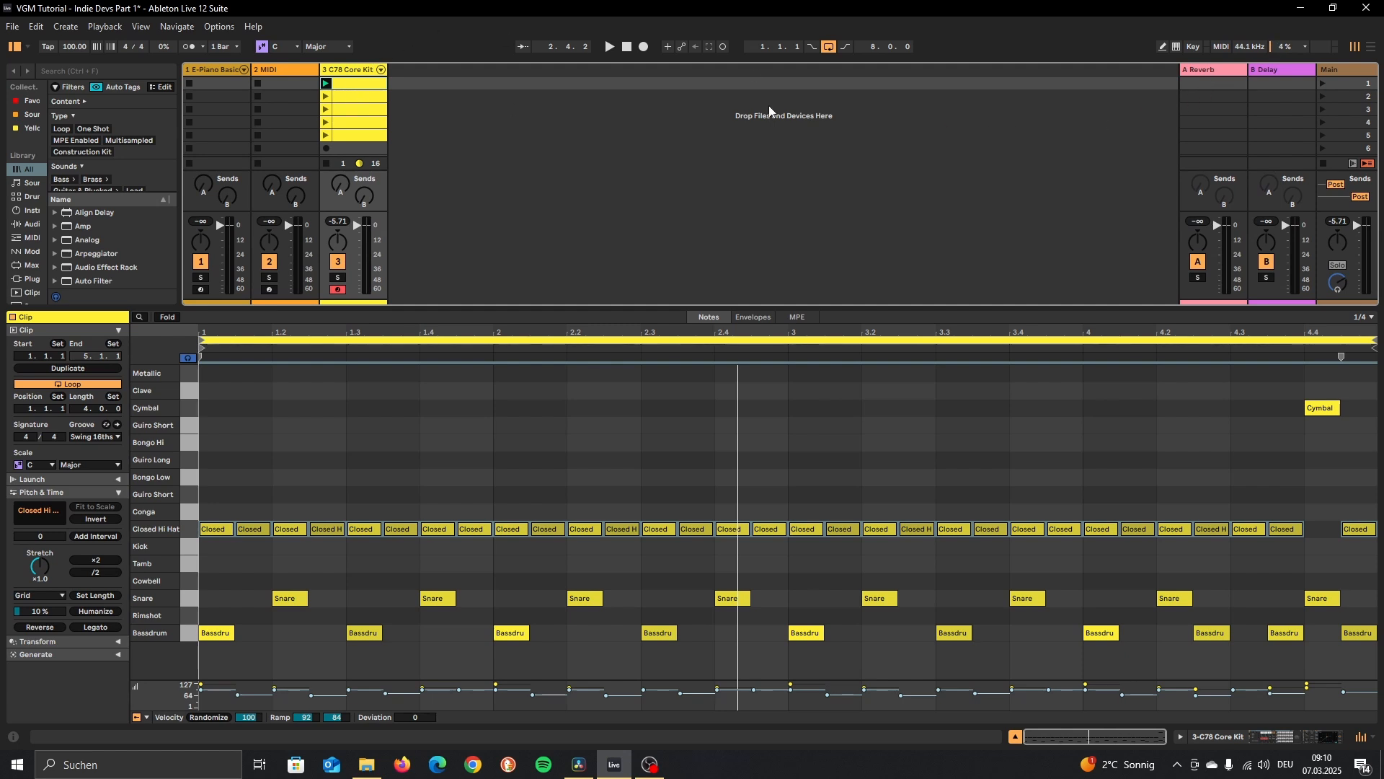
Play the five drum clips of the C78 Core Kit track one after another to compare their beats, and stop playback.
key(Tab)
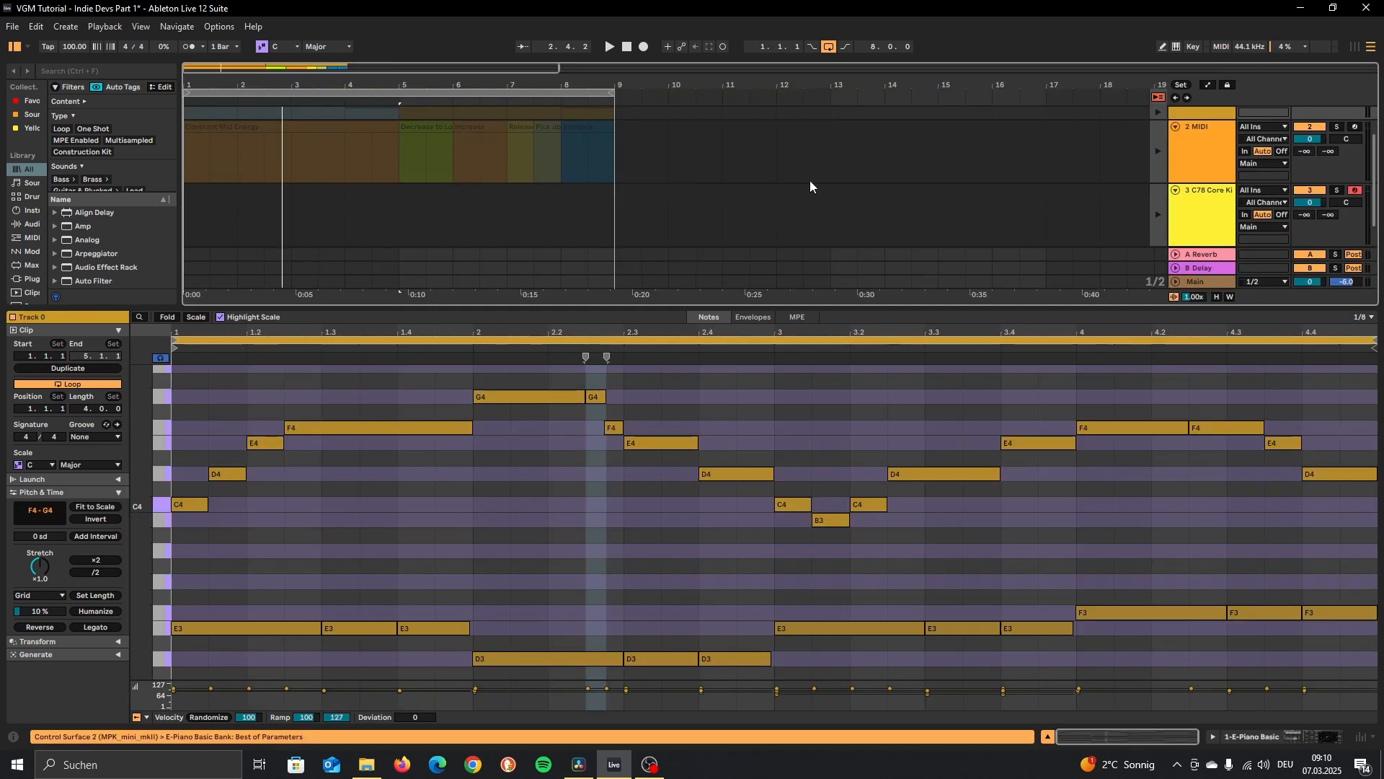
key(Tab)
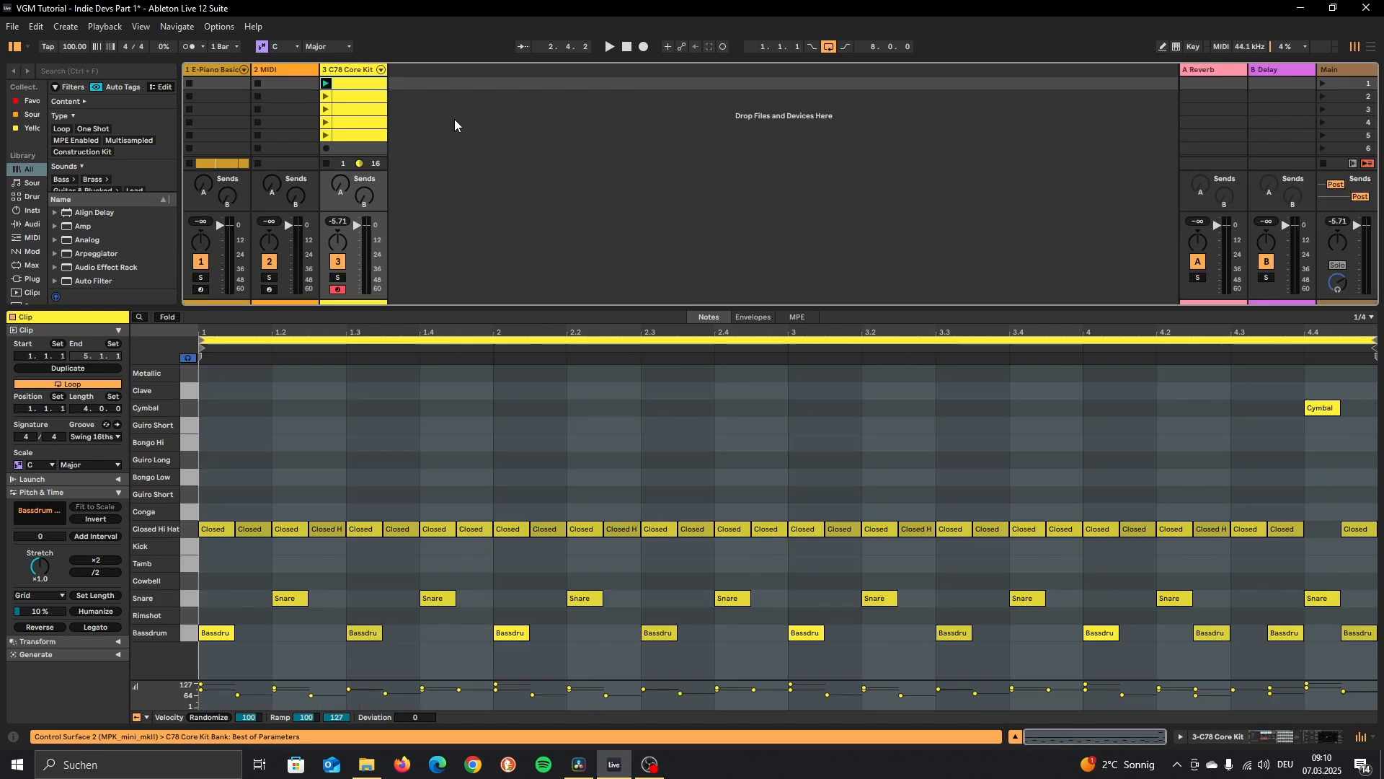
click(325, 83)
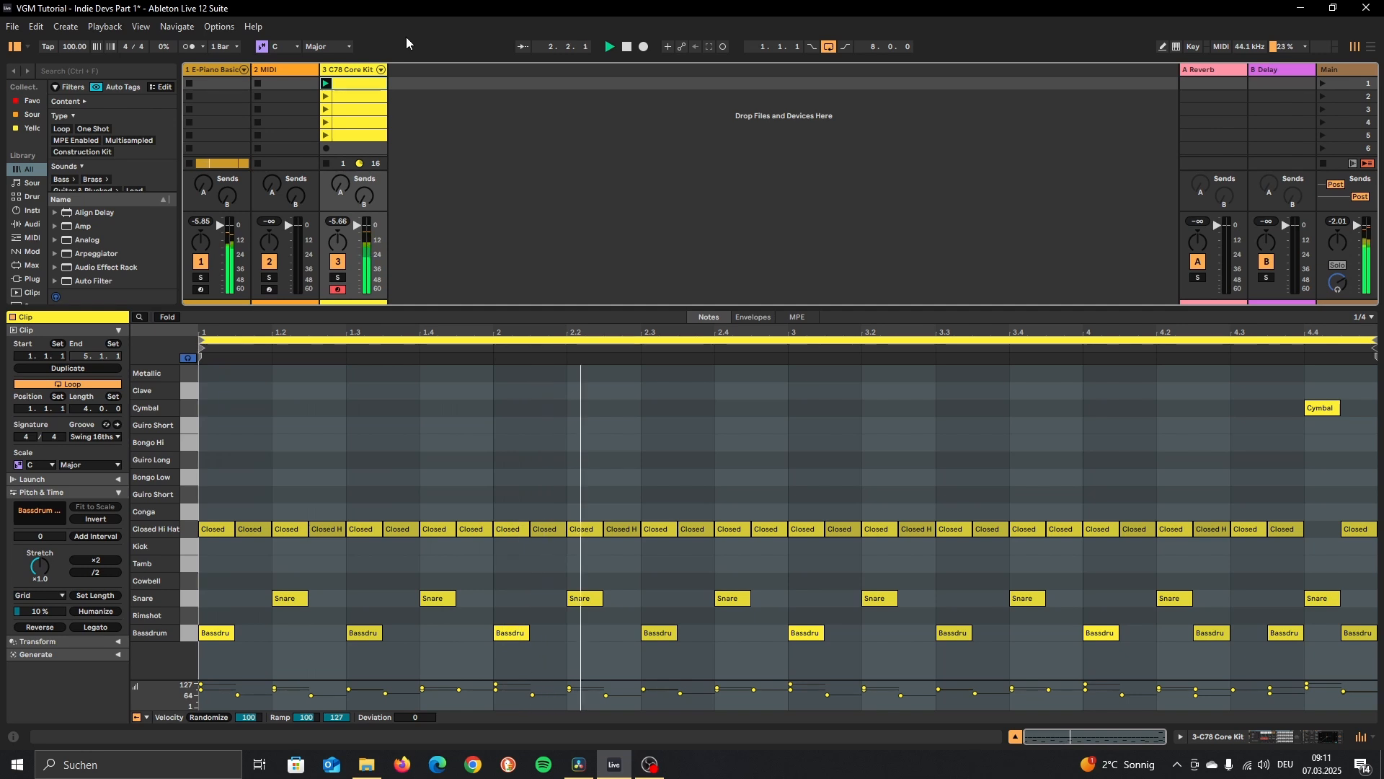
click(325, 97)
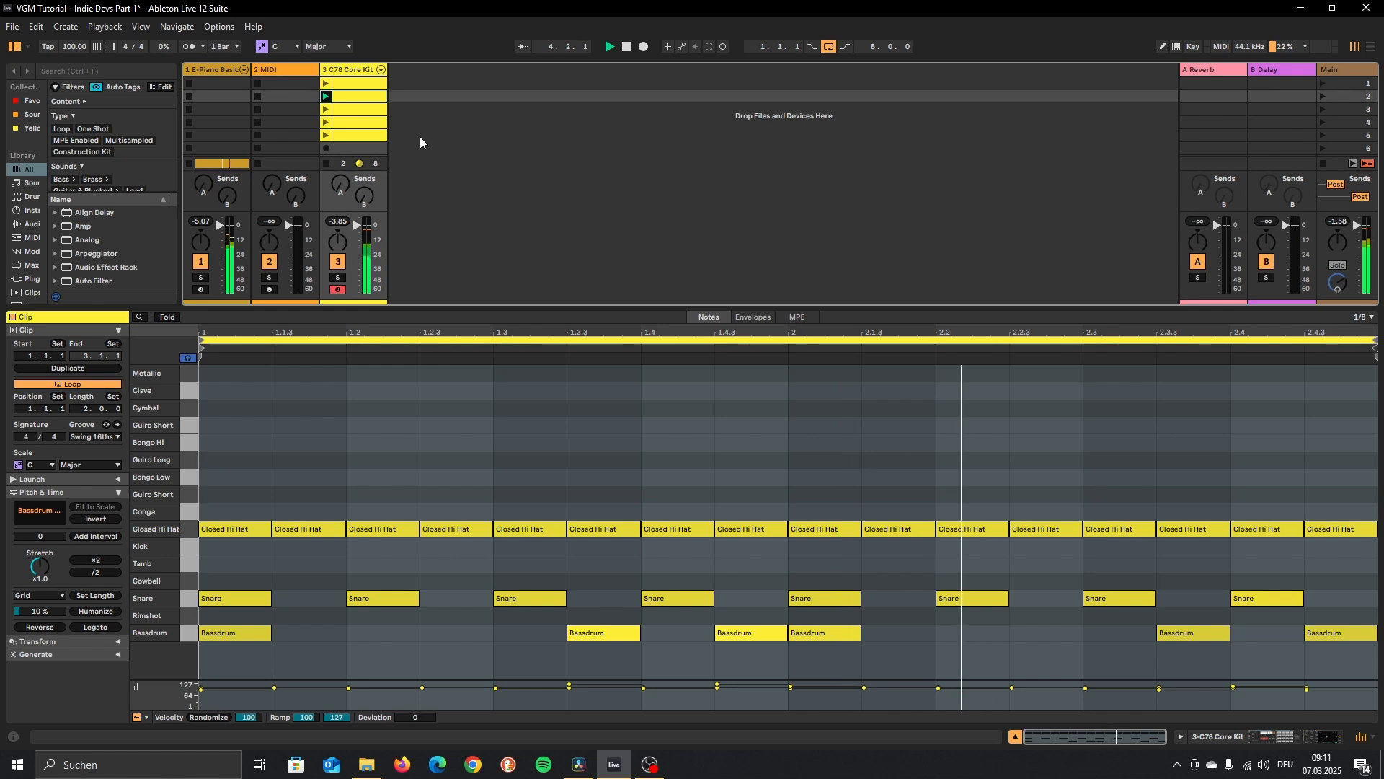
click(324, 110)
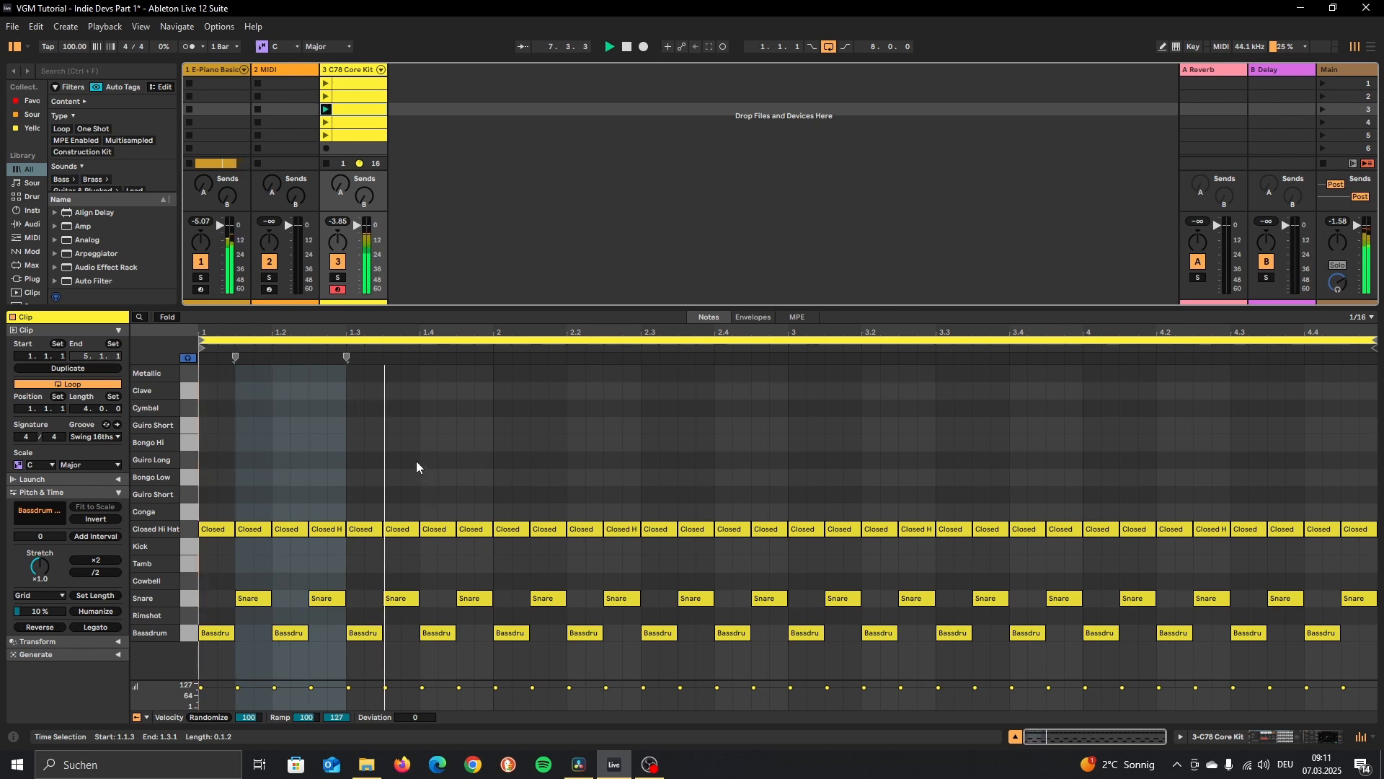
scroll(365, 172, down, 1)
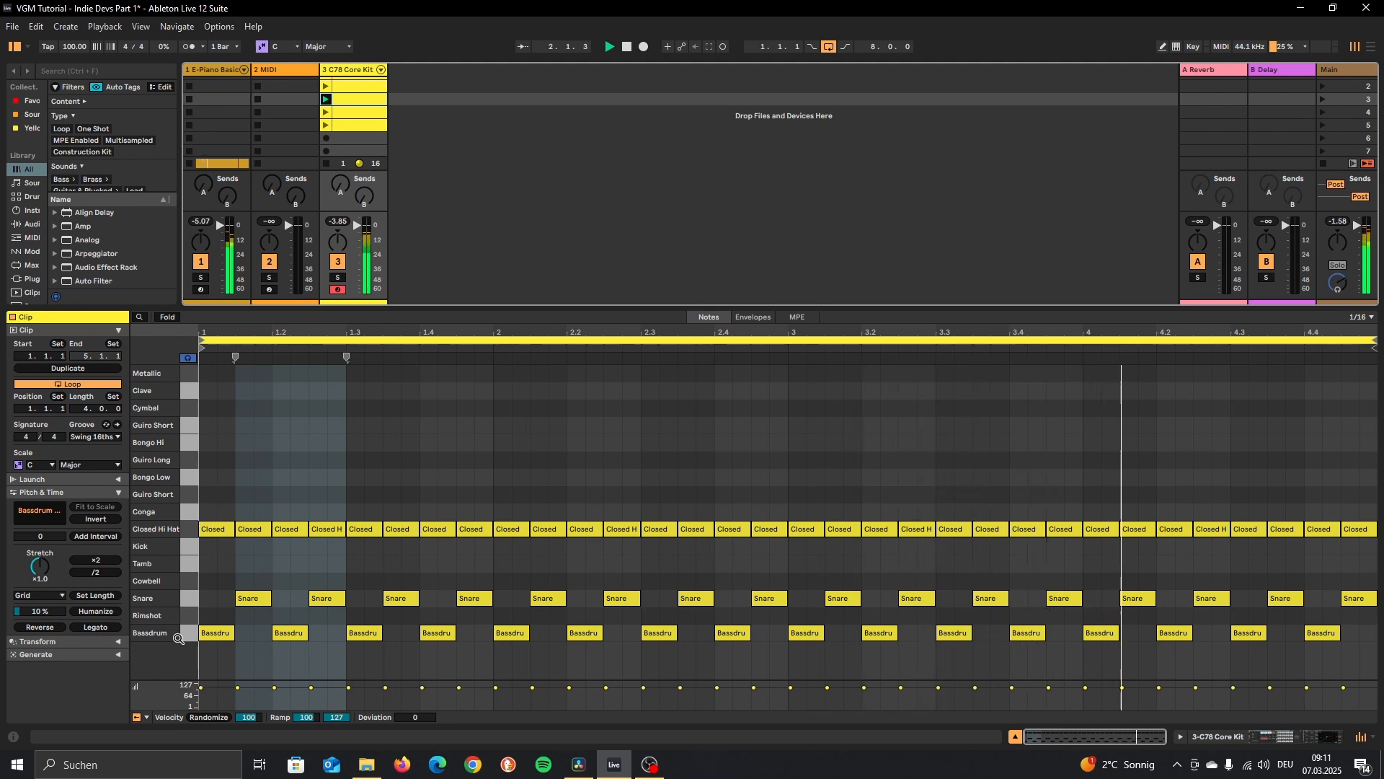
click(346, 113)
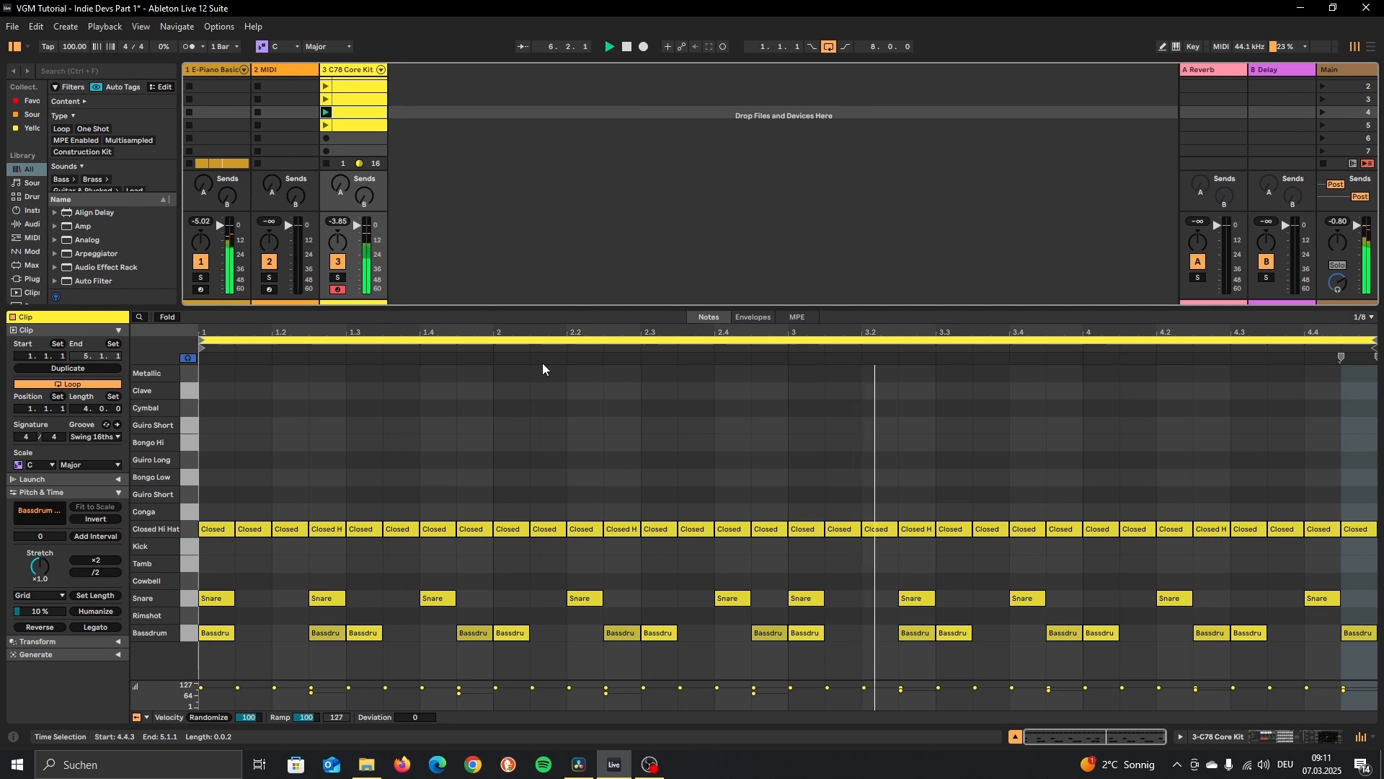
click(325, 126)
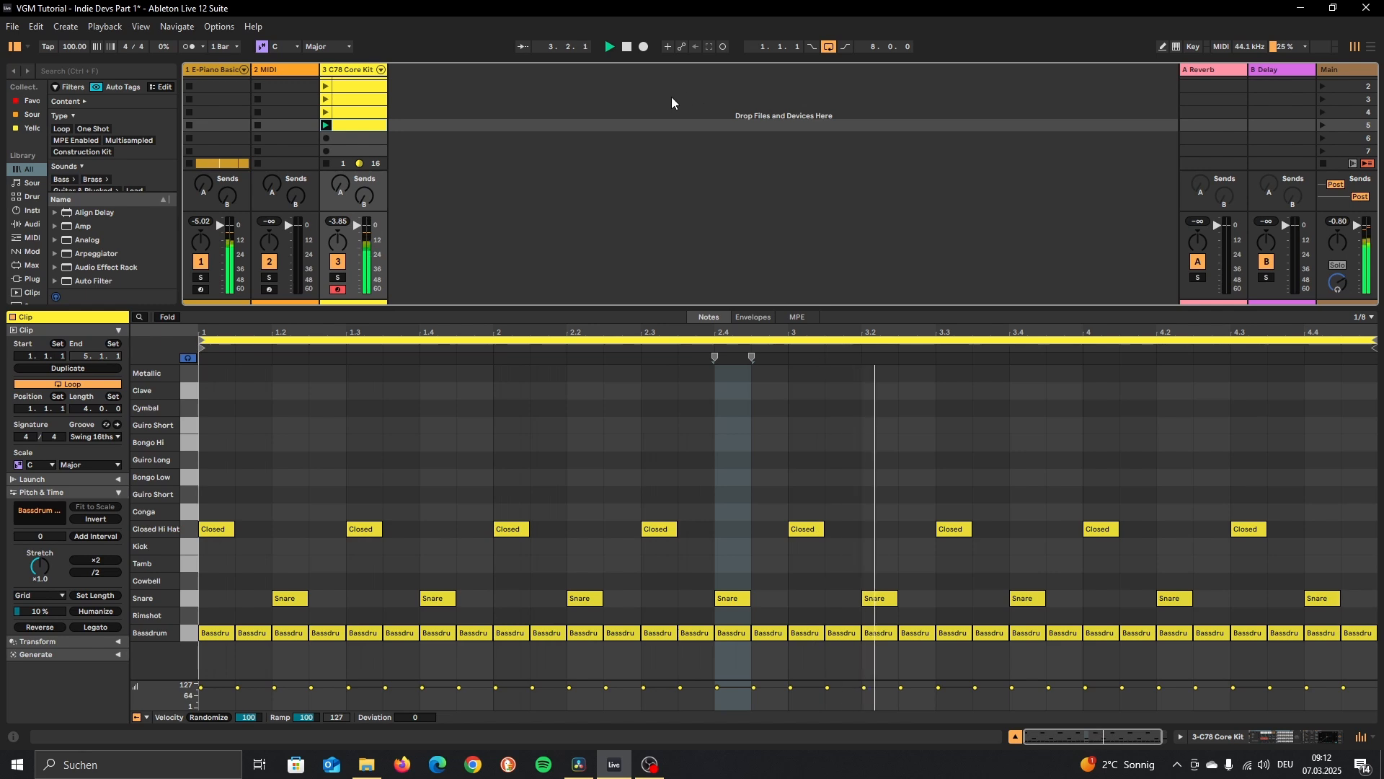
click(626, 47)
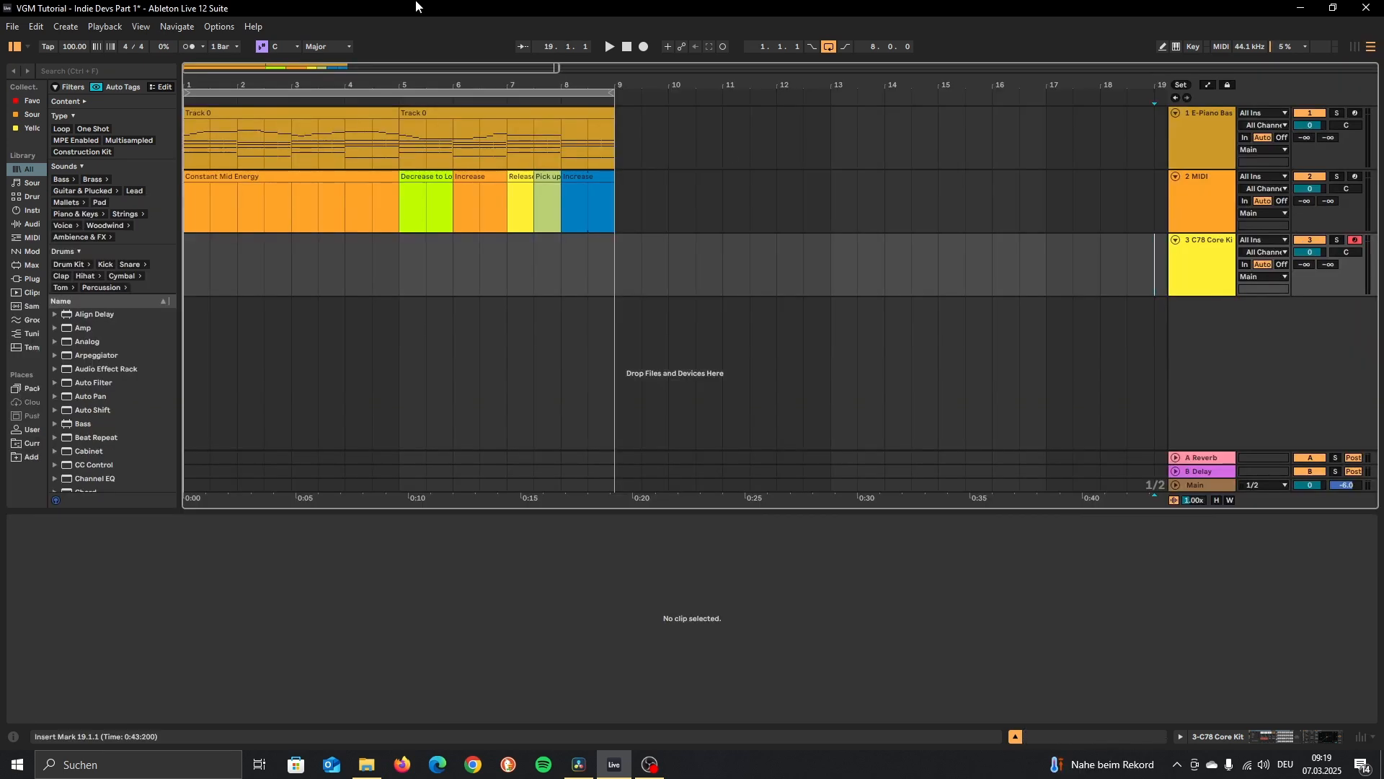
Open the first E-Piano clip in the arrangement, start playback and enlarge the note editor.
key(ctrl+a)
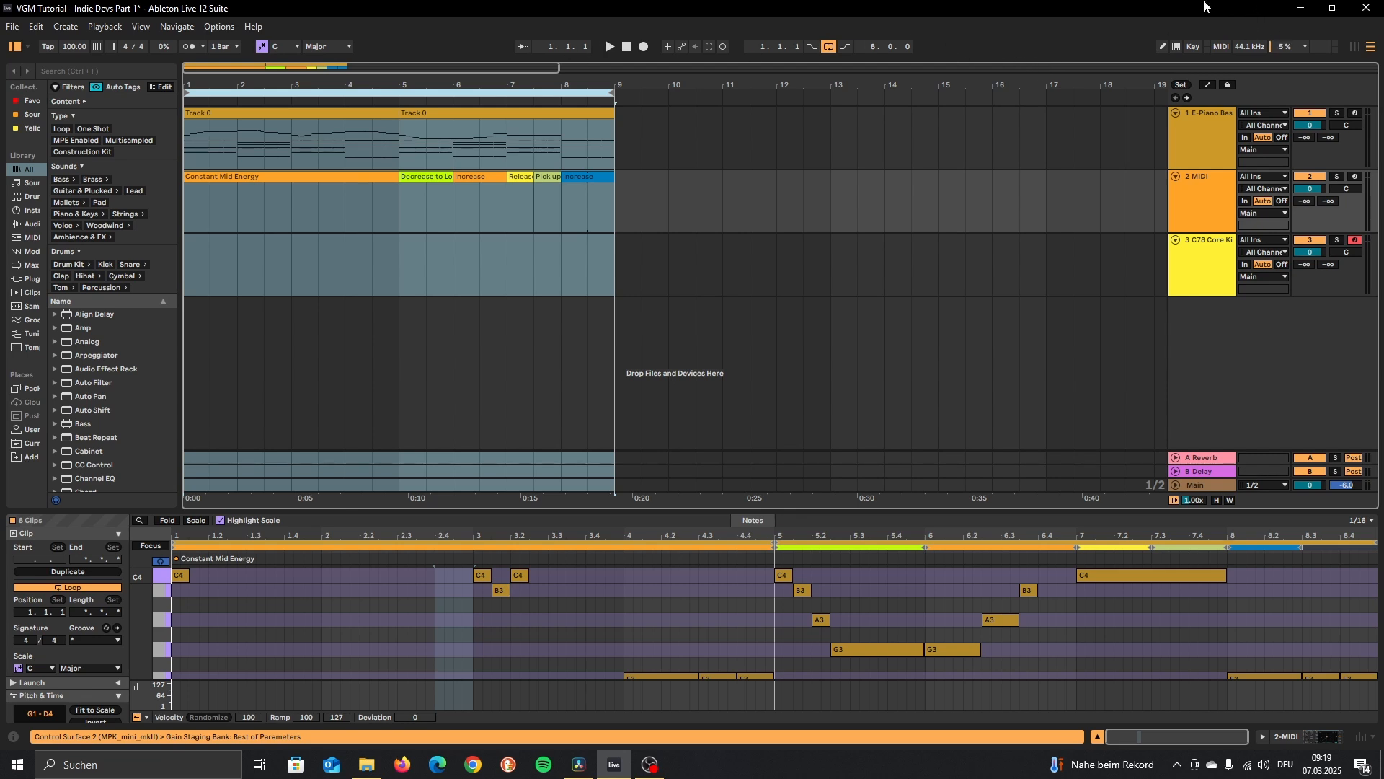
click(326, 113)
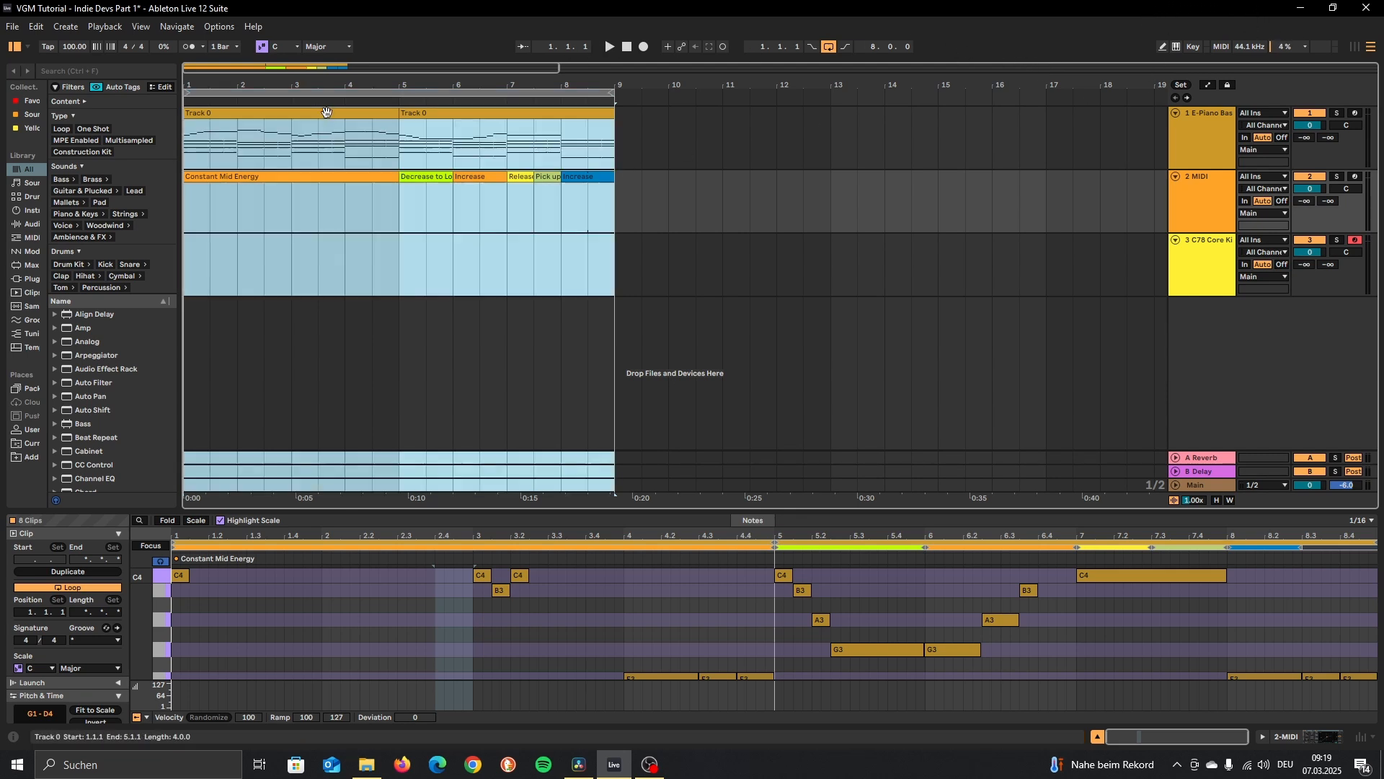
click(326, 113)
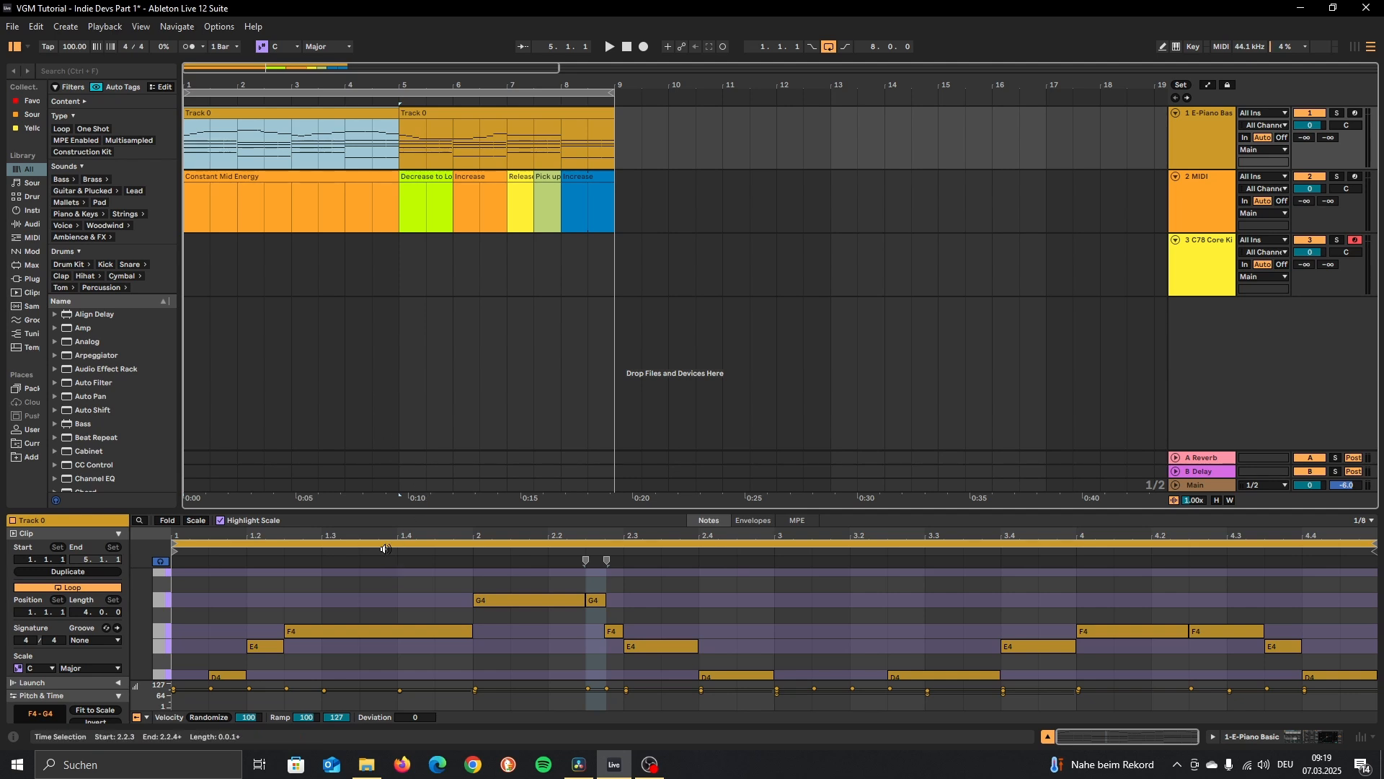
key(space)
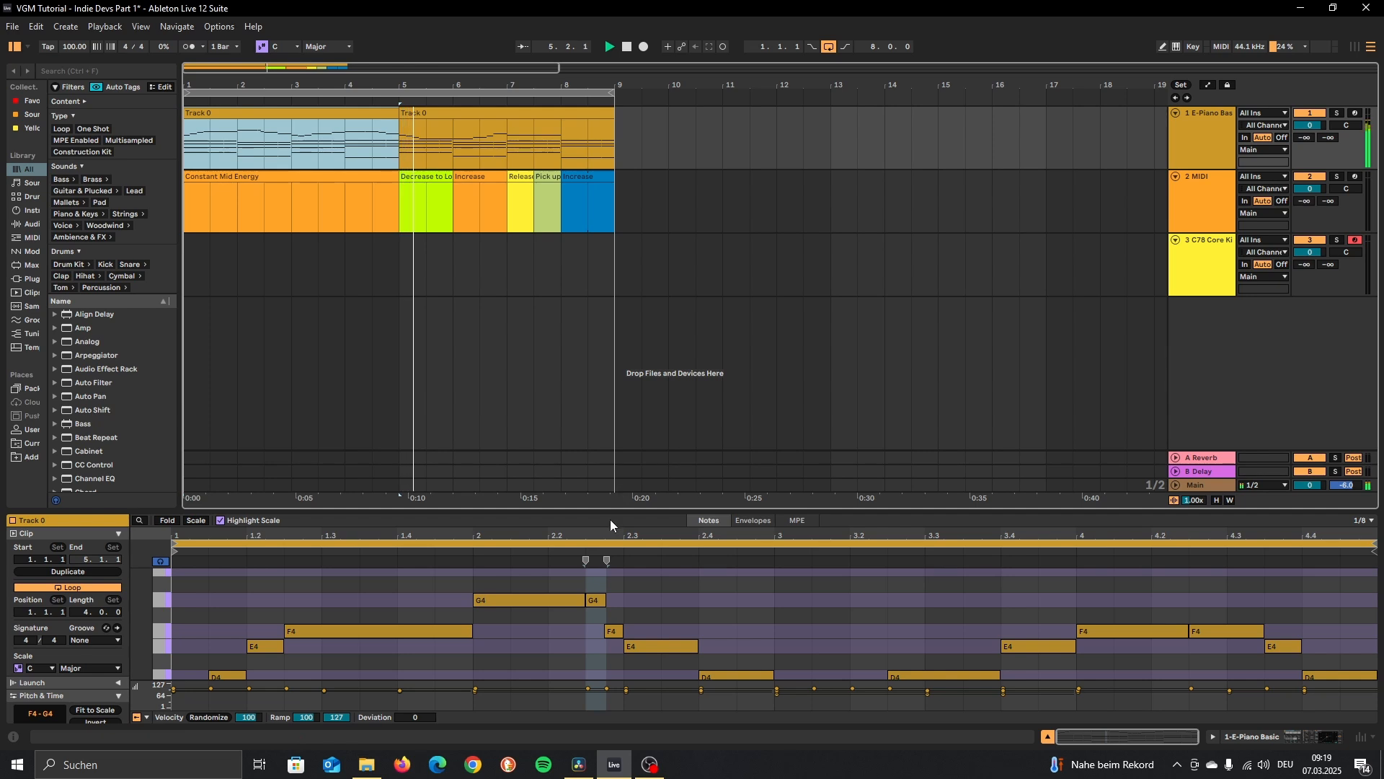
drag(609, 513, 609, 381)
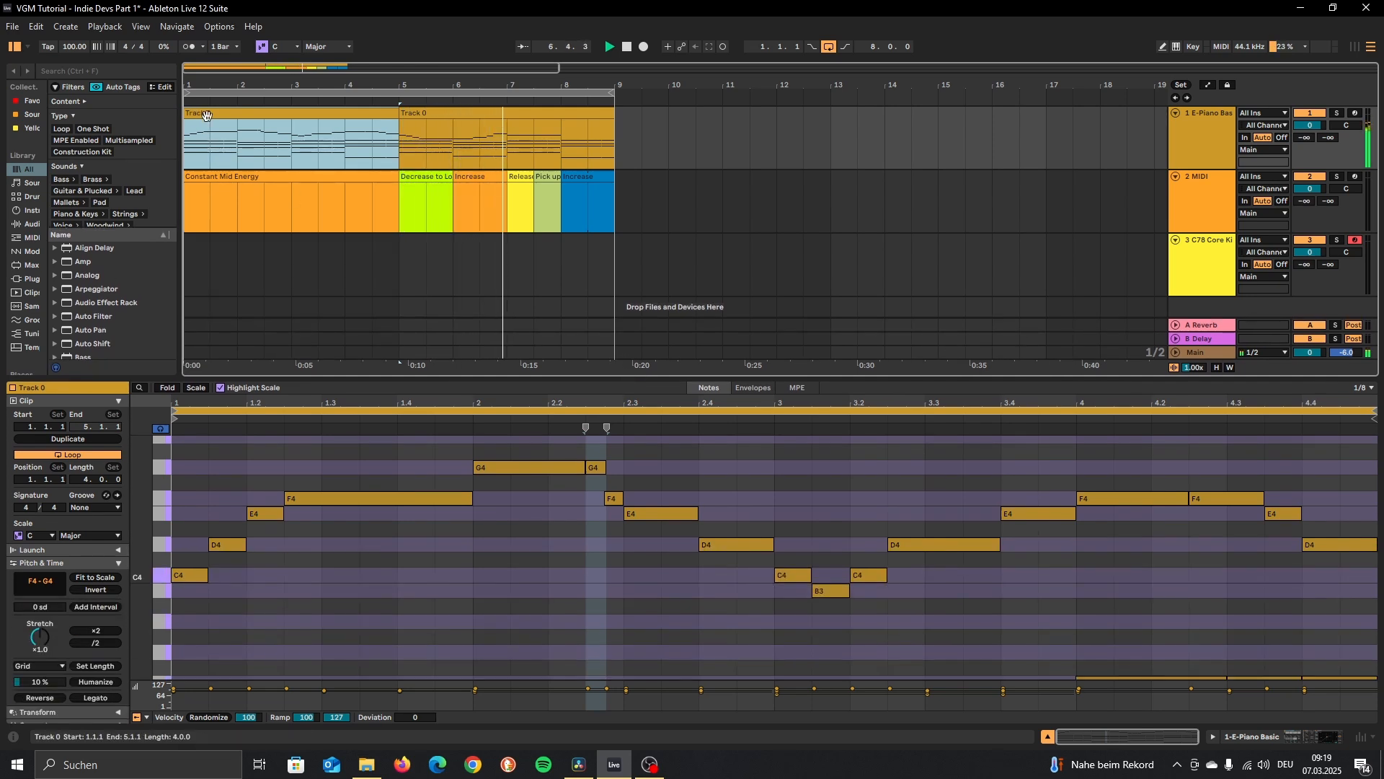
Play the first E-Piano clip from its start to examine the rhythm of the melody notes.
key(space)
key(space)
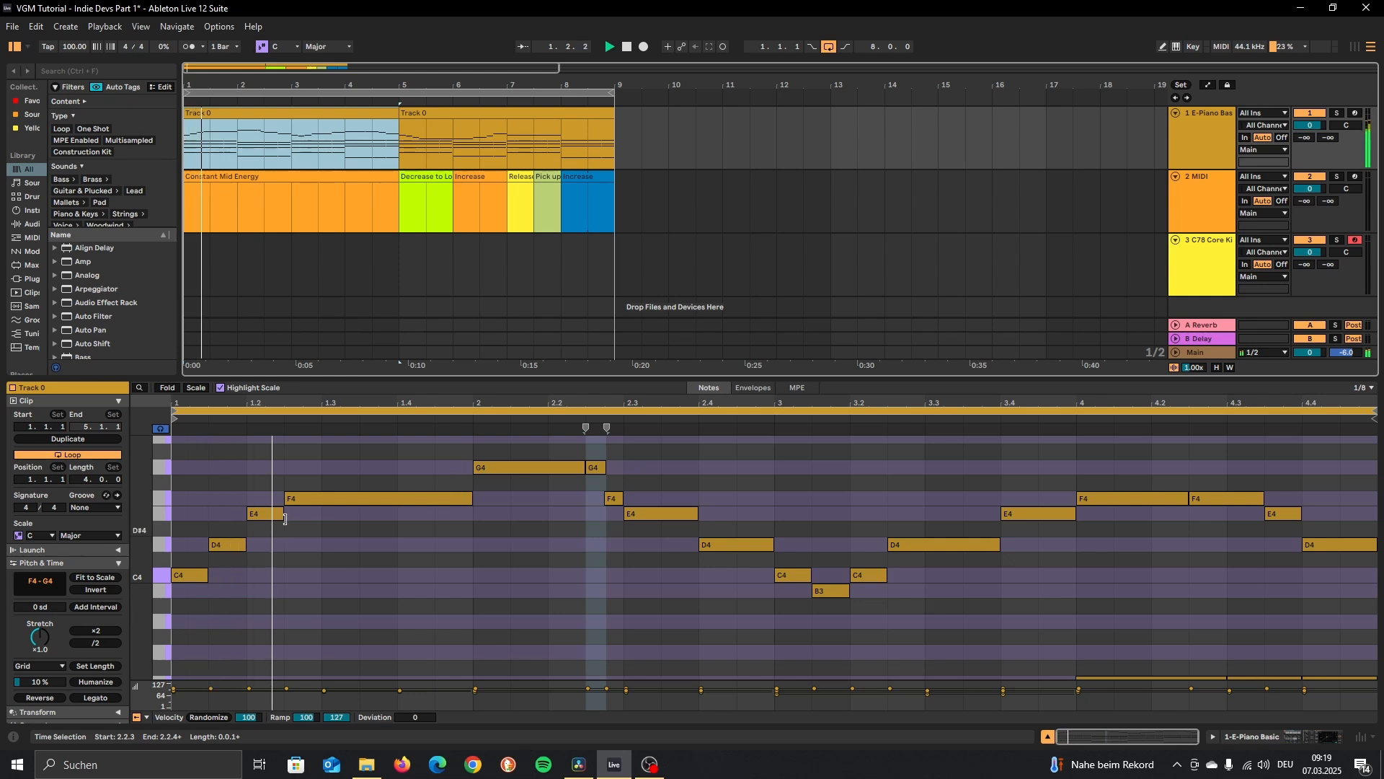
key(space)
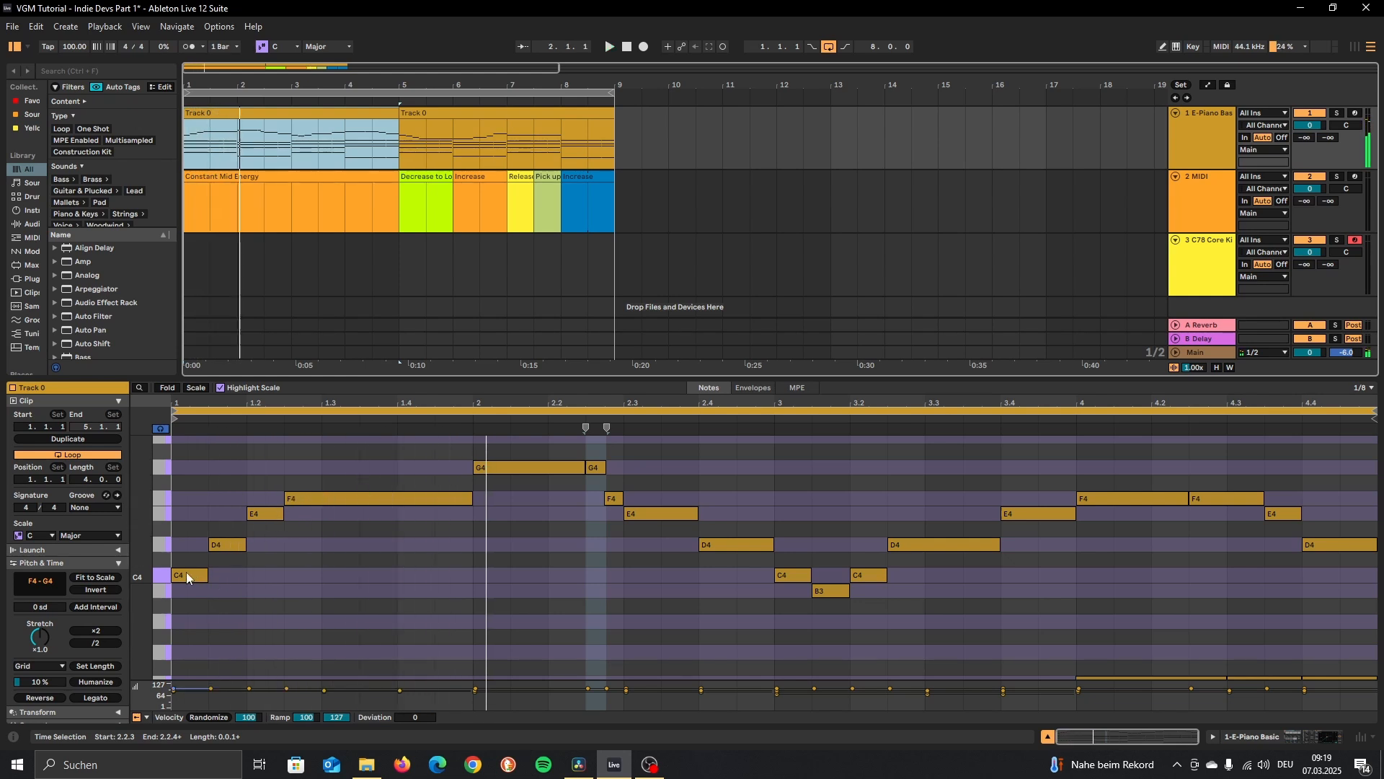
key(space)
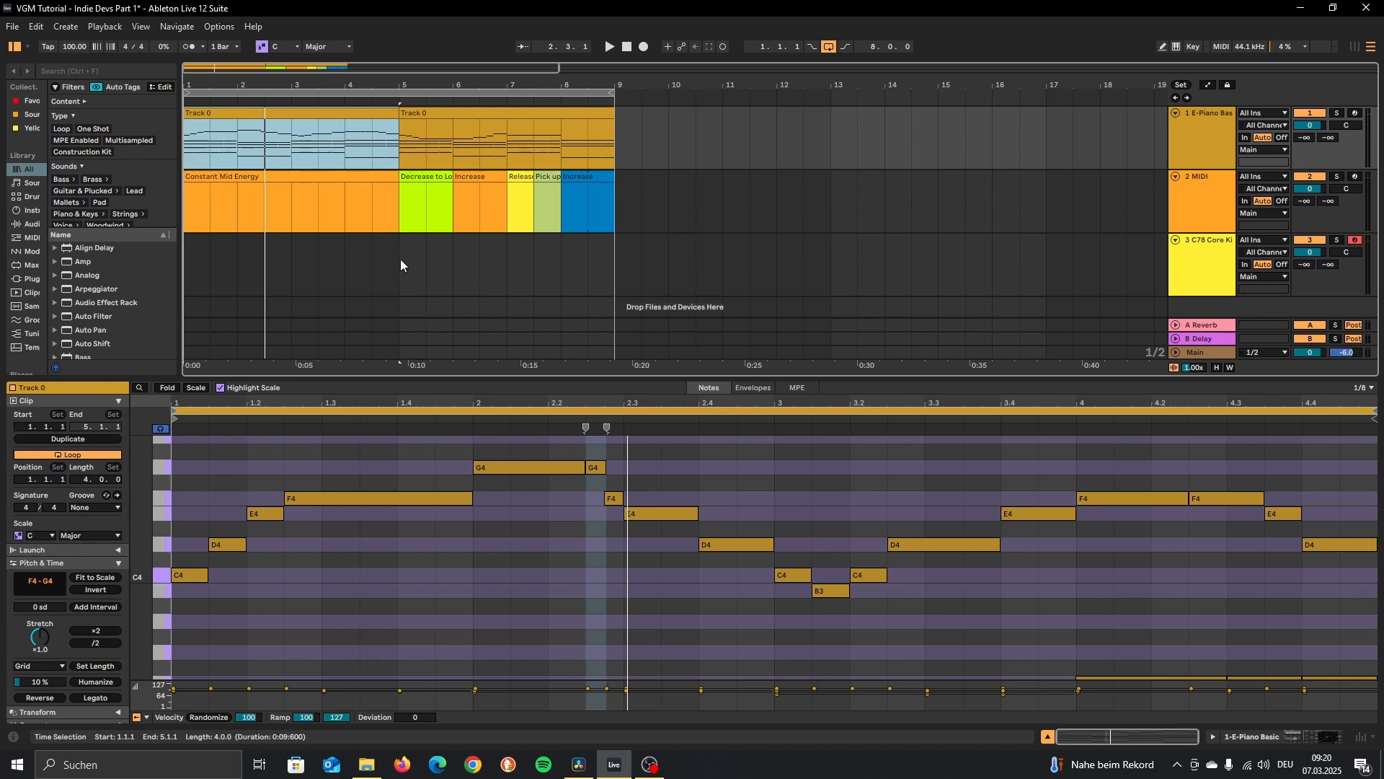
Create a MIDI clip over bars 1 to 4 of the C78 Core Kit track and add an eighth-note bass drum on beat 1, using a 1/8 grid.
drag(401, 260, 180, 256)
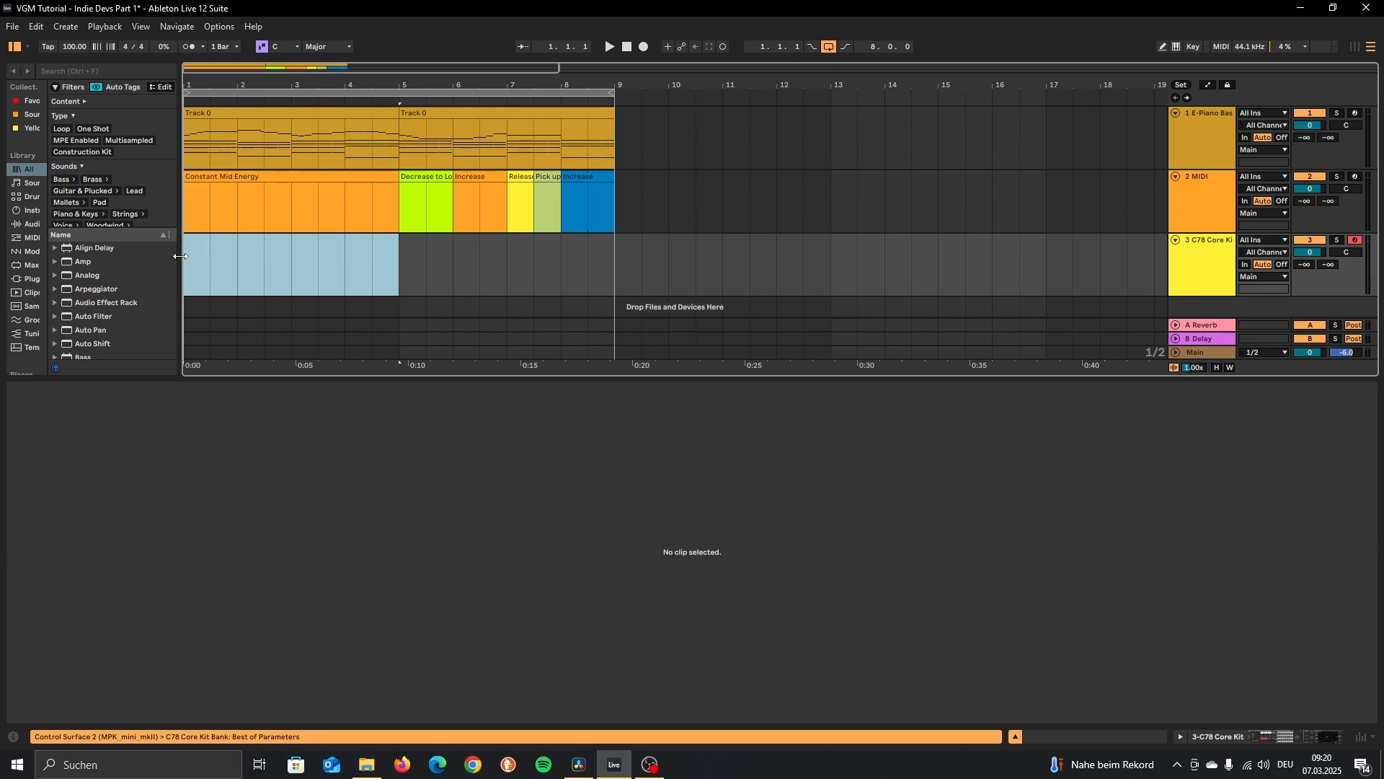
key(ctrl+shift+m)
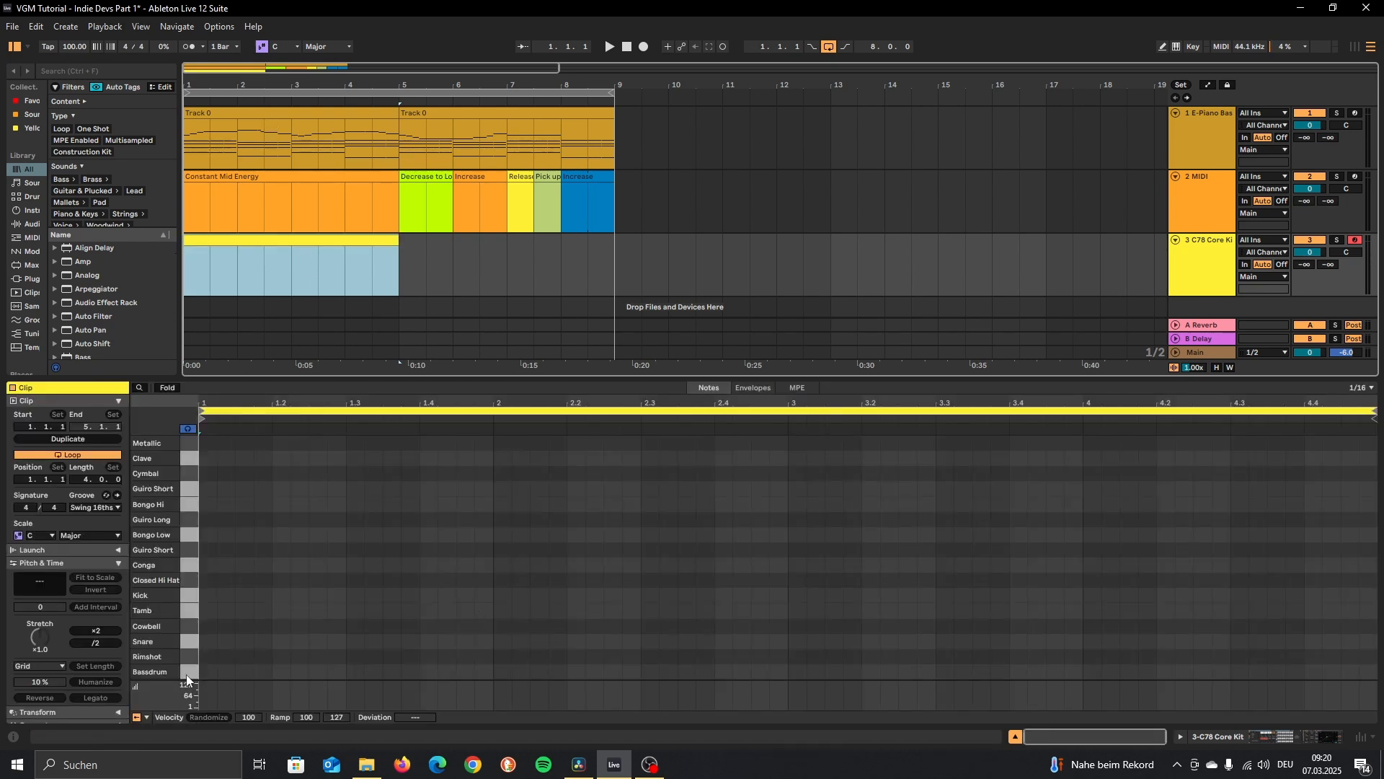
double_click(213, 670)
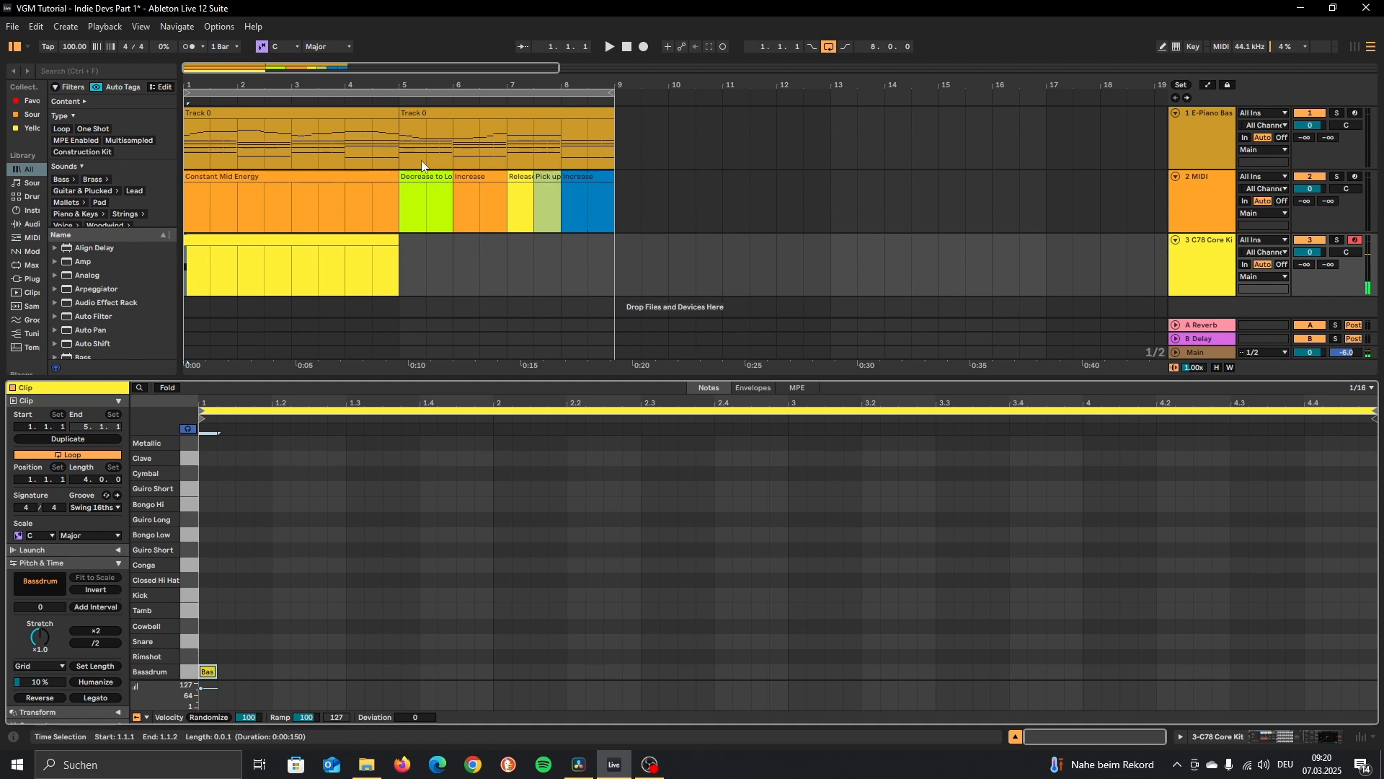
key(ctrl+2)
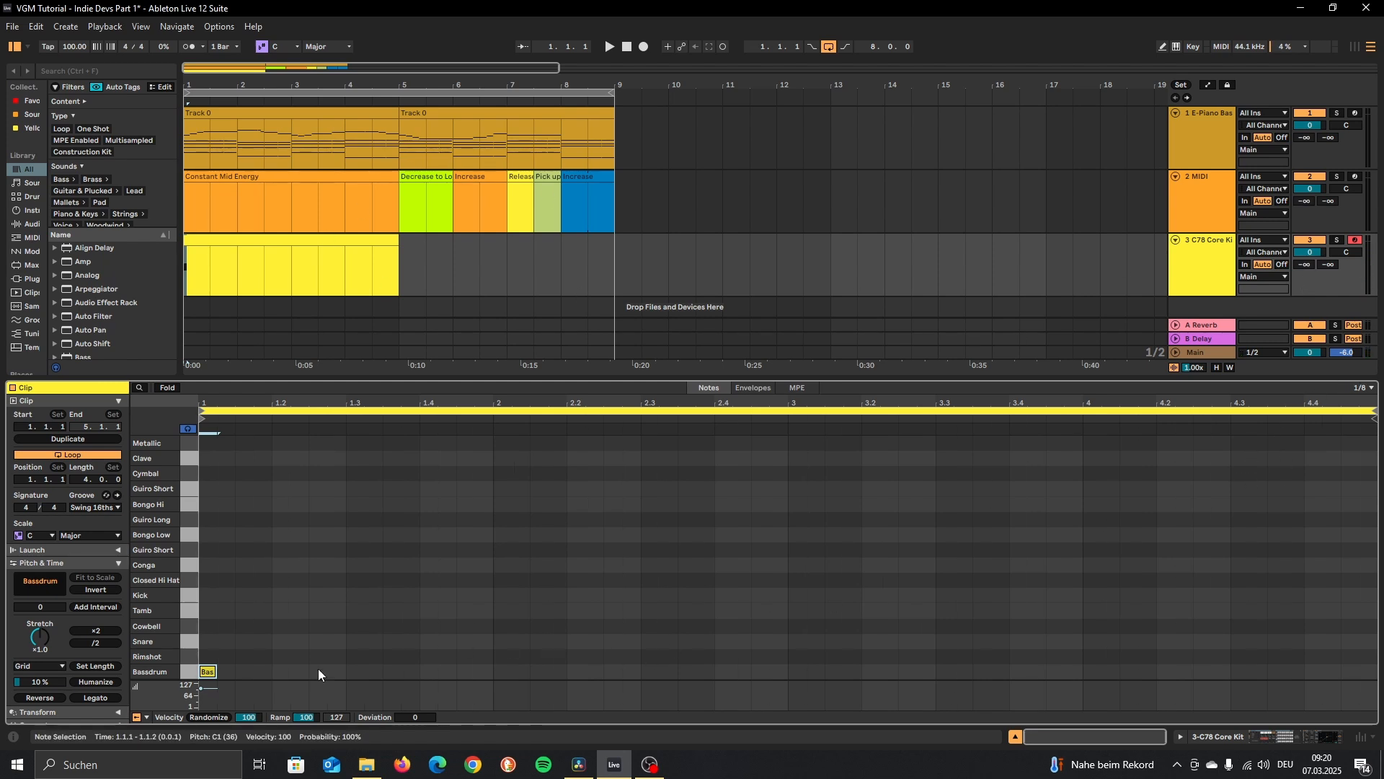
drag(216, 670, 232, 669)
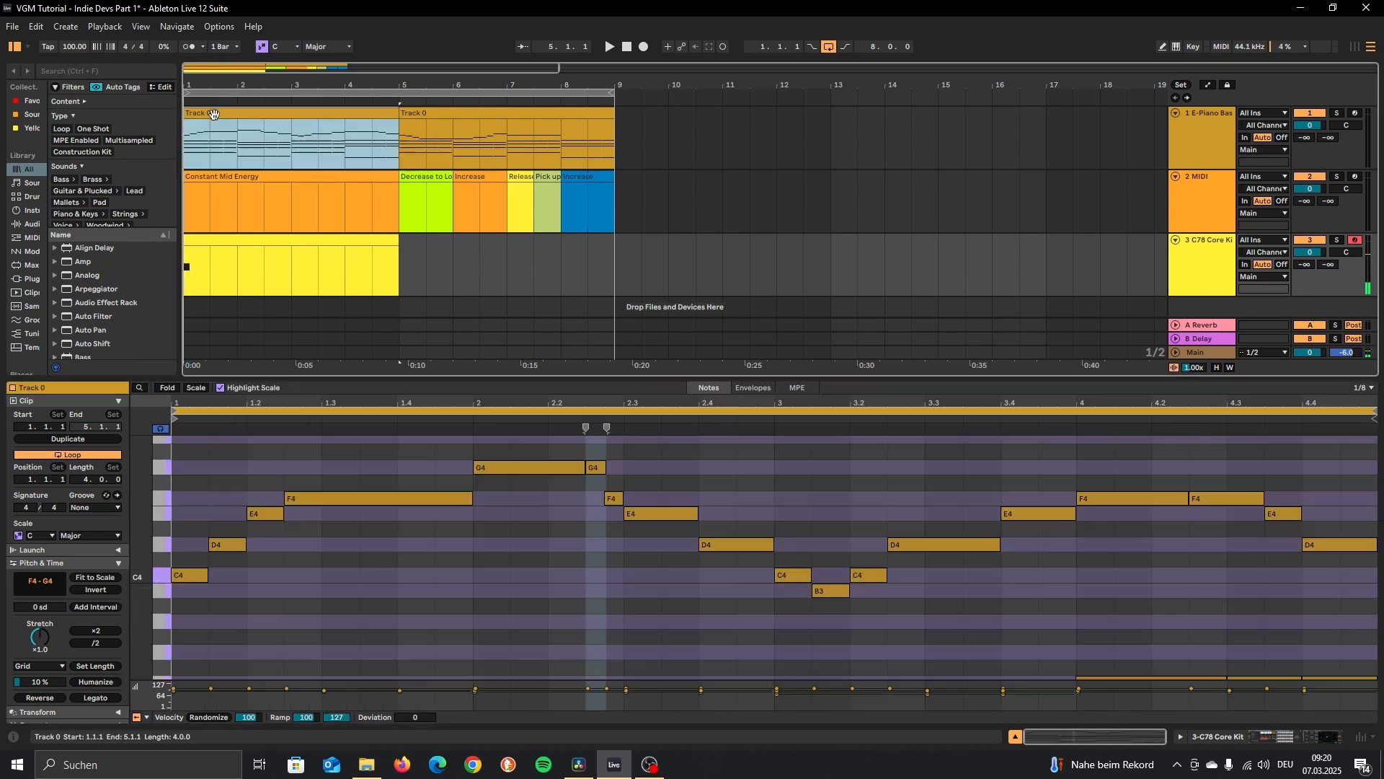
Compare against the E-Piano clip and add eighth-note bass drums at 1.2.3, 1.4.1 and 2.1.1 of the drum clip, playing the arrangement to check.
click(212, 116)
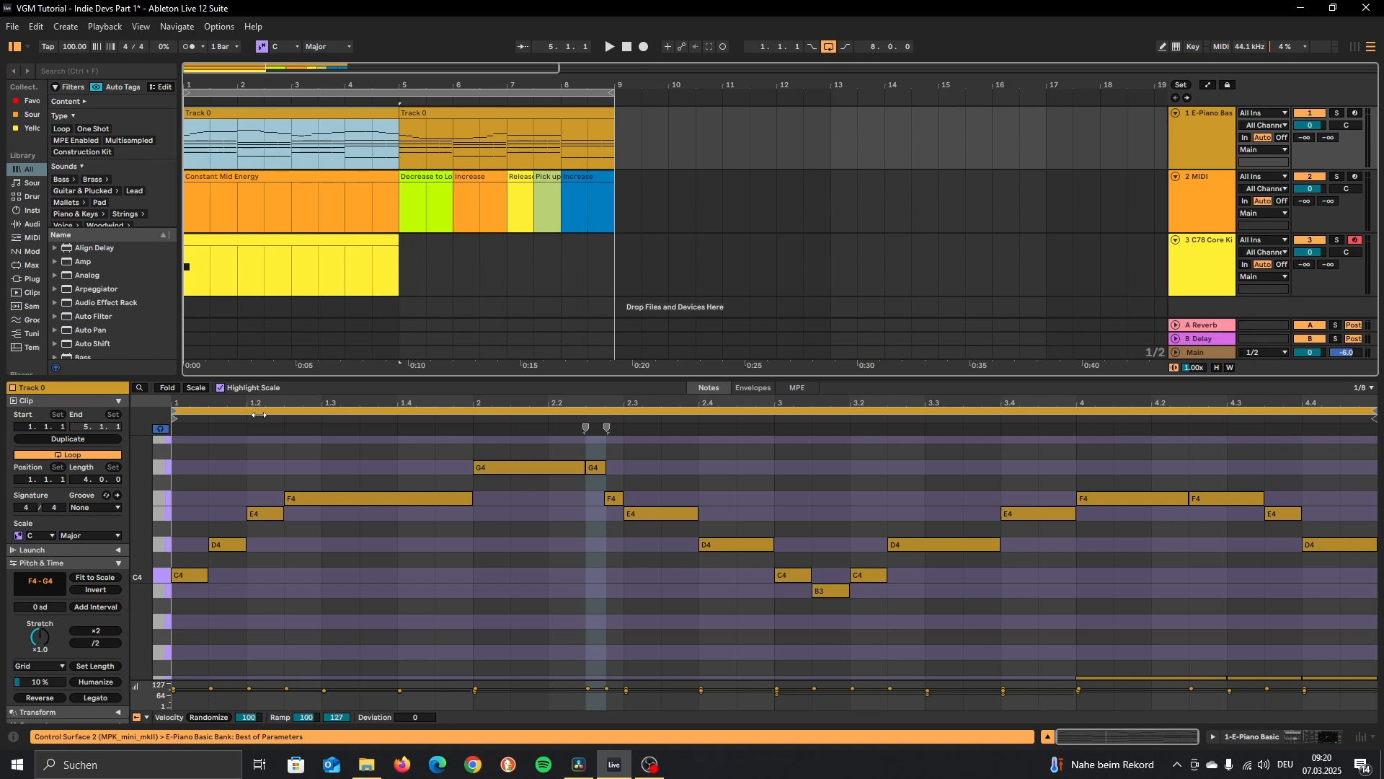
click(201, 239)
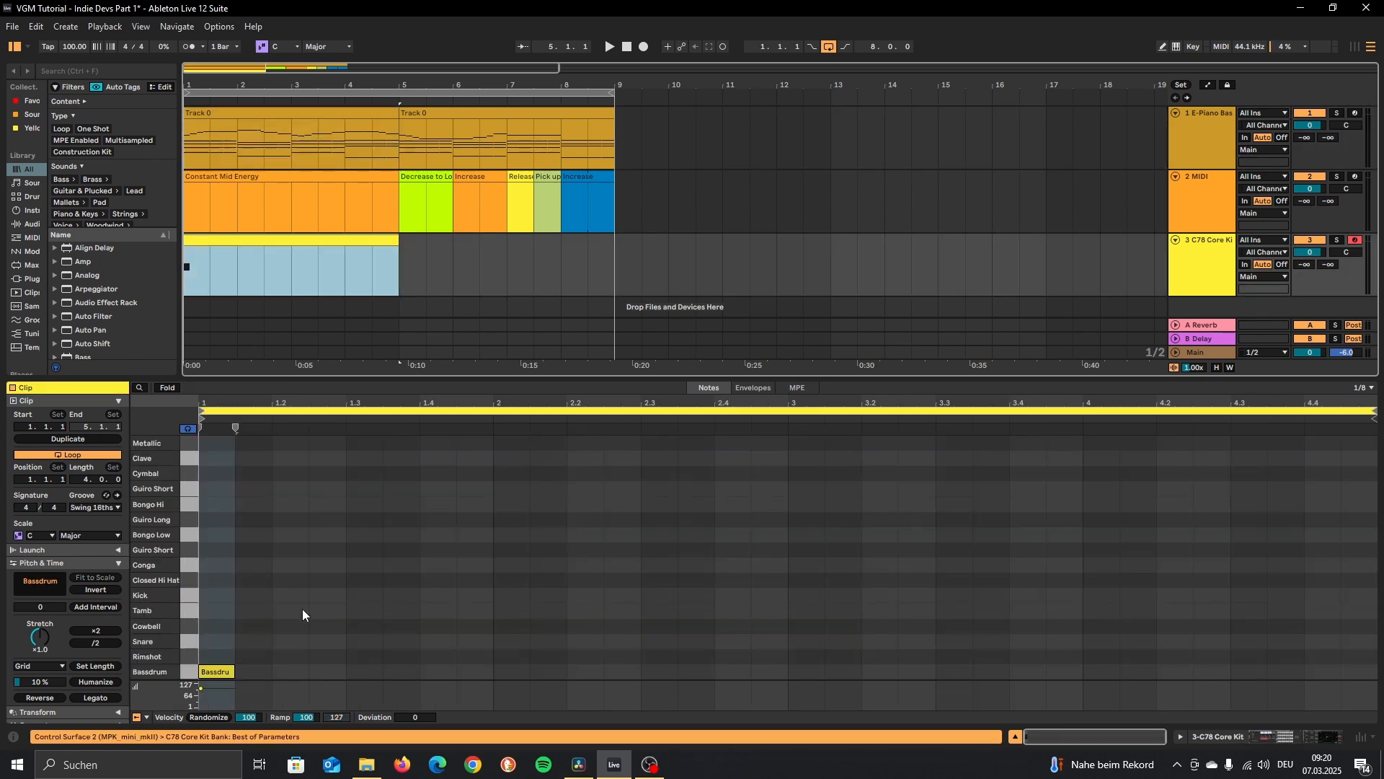
double_click(331, 671)
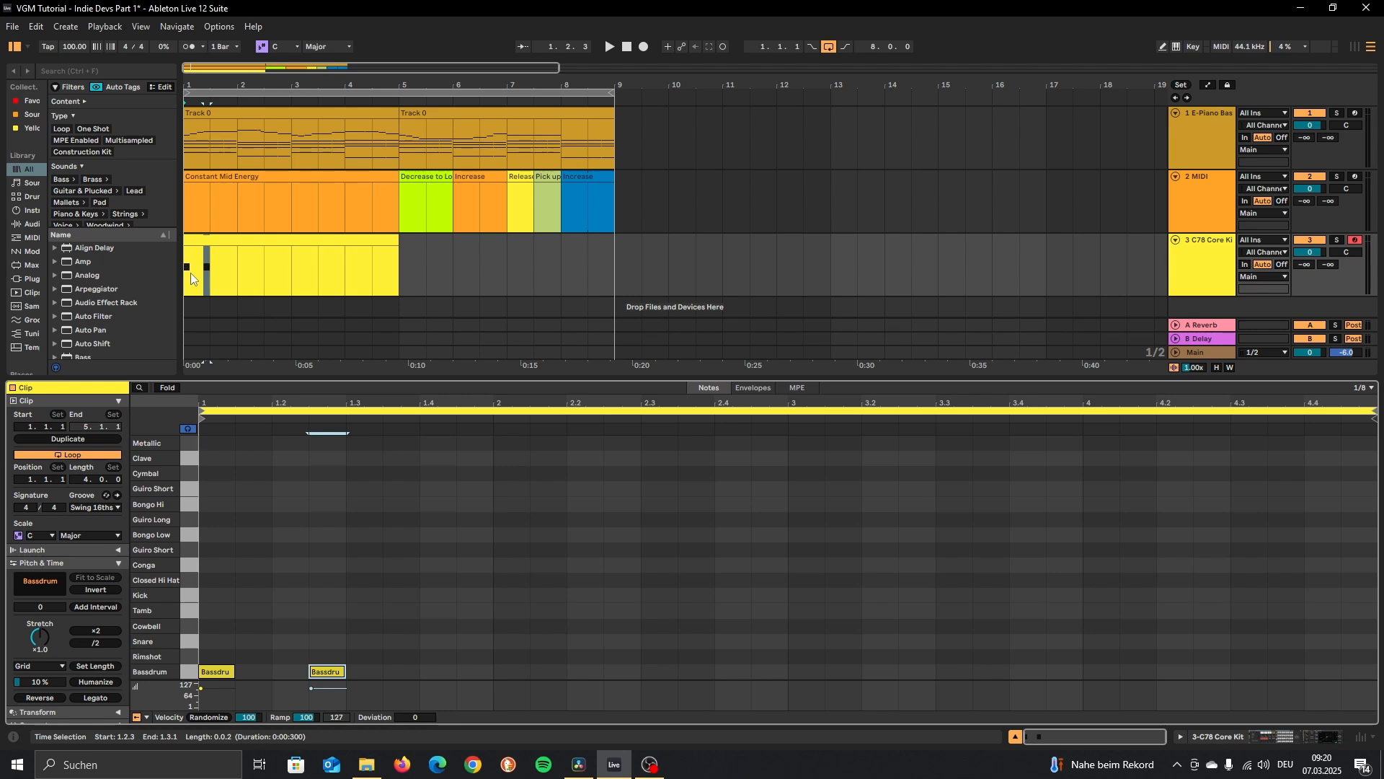
key(space)
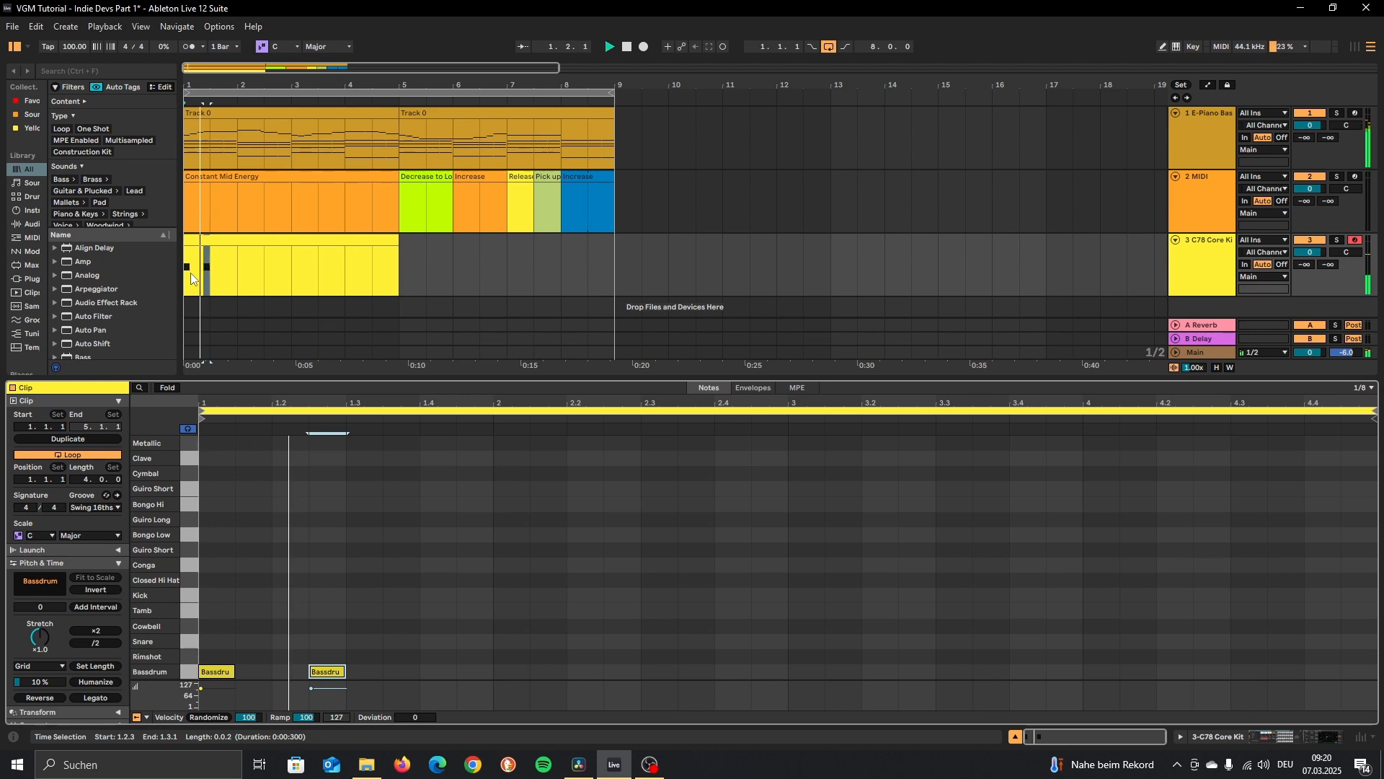
double_click(511, 672)
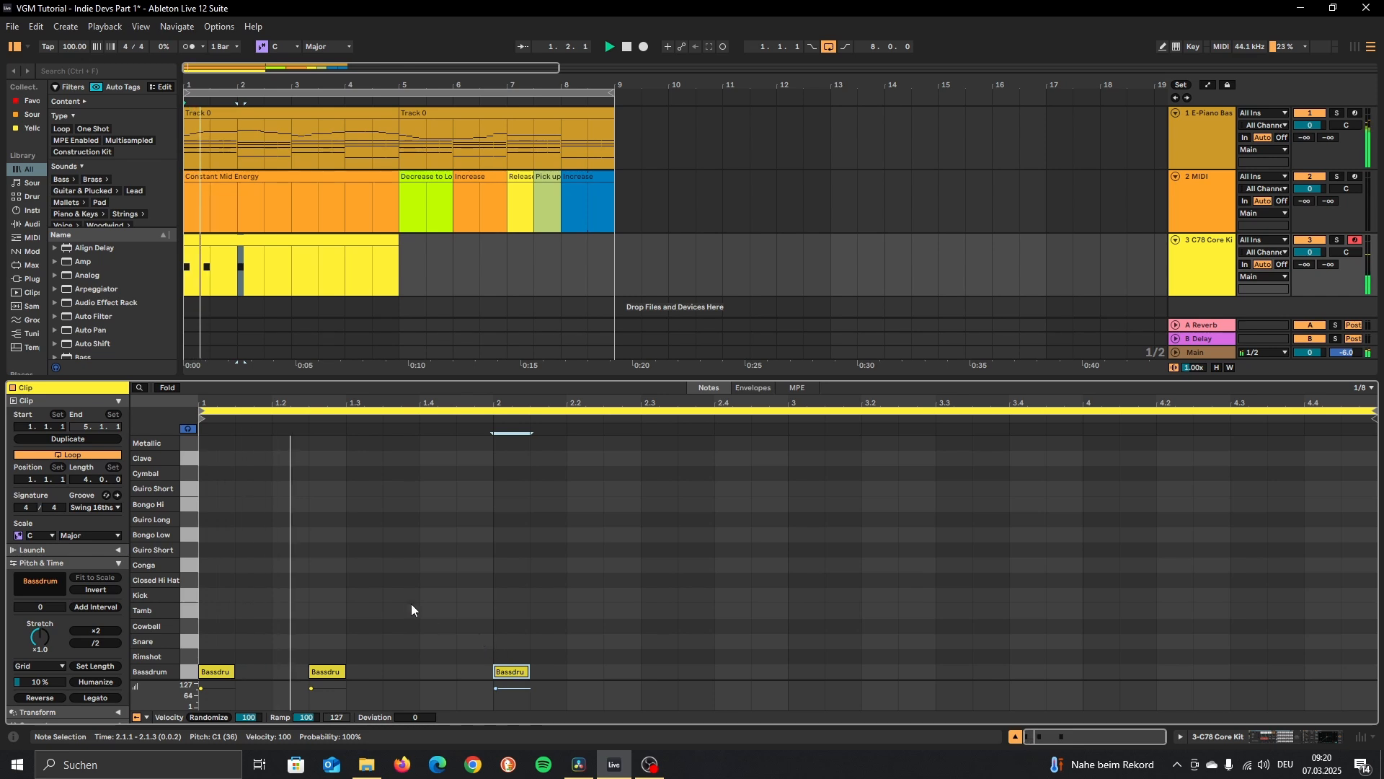
key(space)
double_click(429, 672)
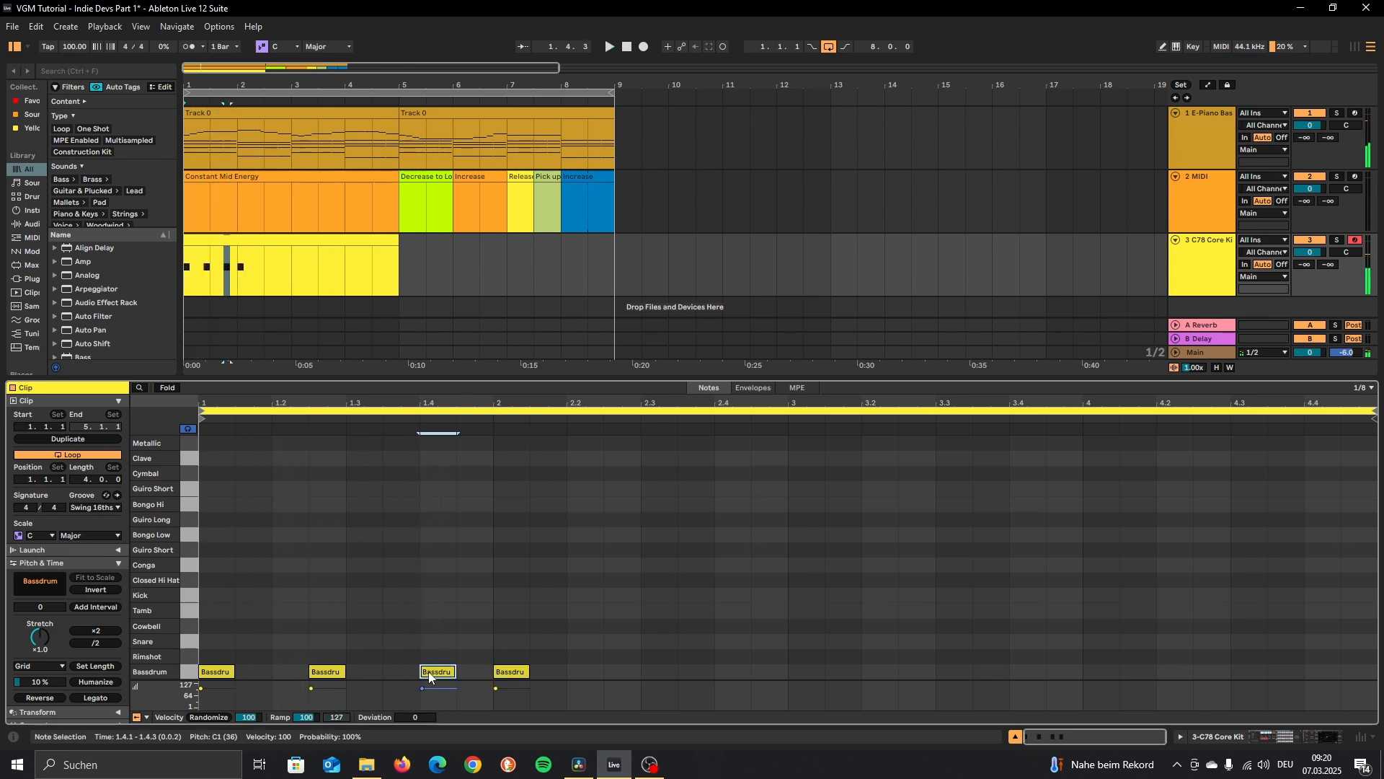
key(space)
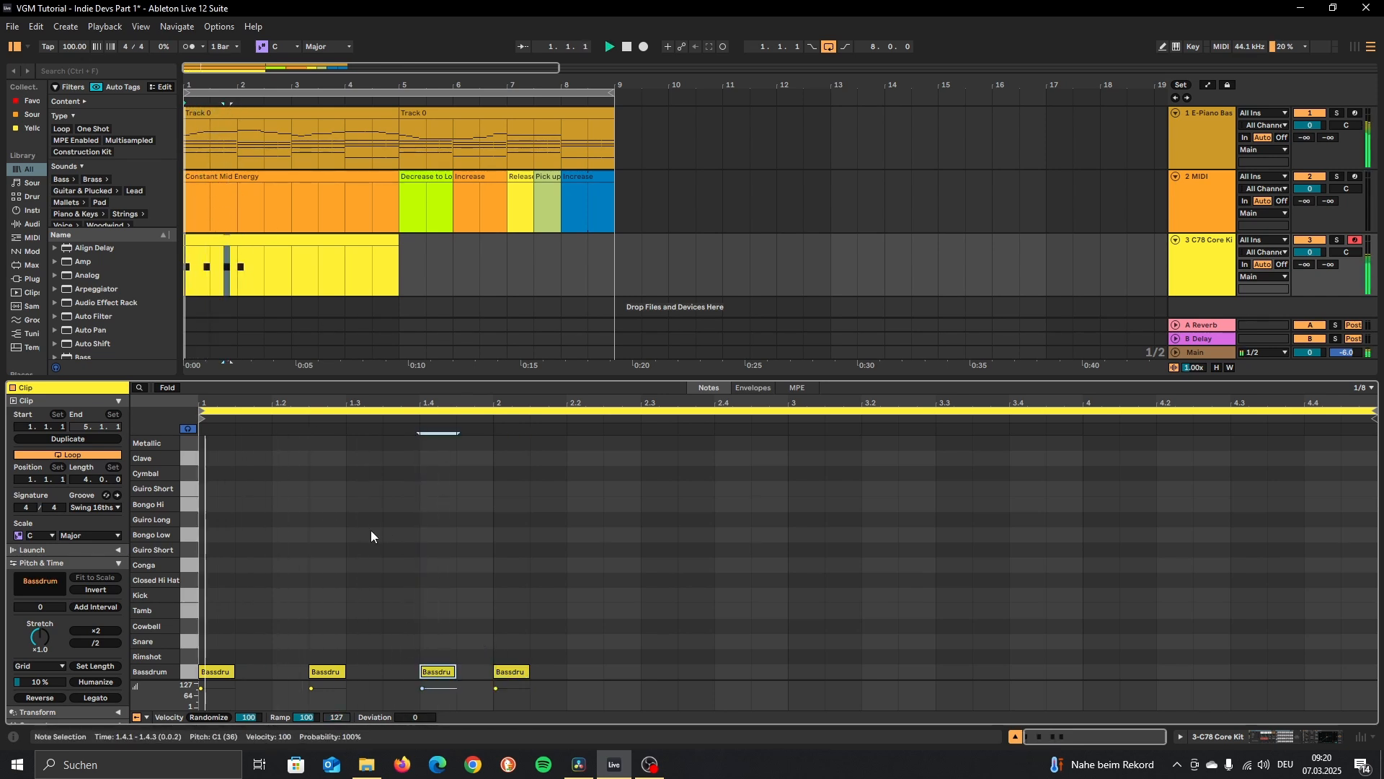
Add eighth-note bass drums at 2.2.3, 2.3.1 and 2.4.1 of the drum clip, listening along with the melody.
key(space)
double_click(623, 671)
double_click(658, 671)
key(space)
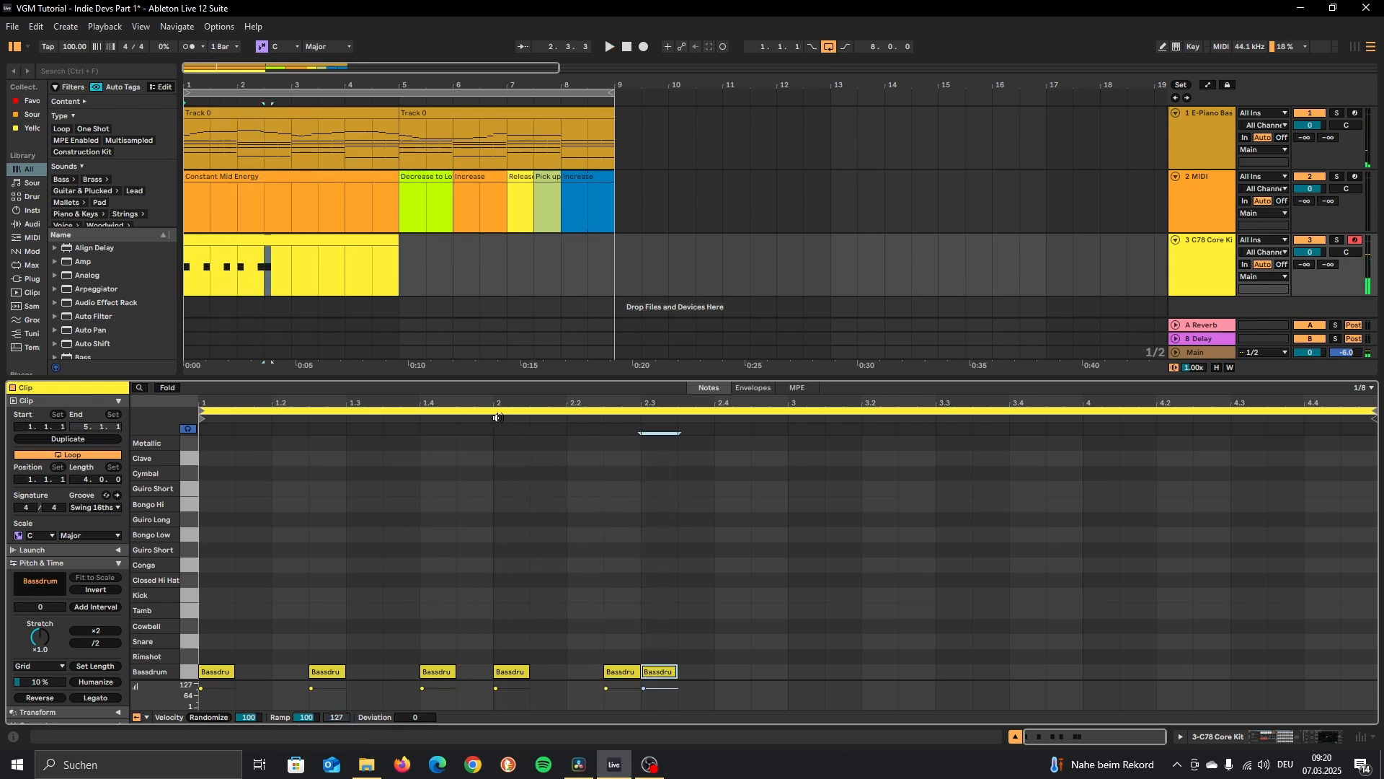
double_click(728, 671)
key(space)
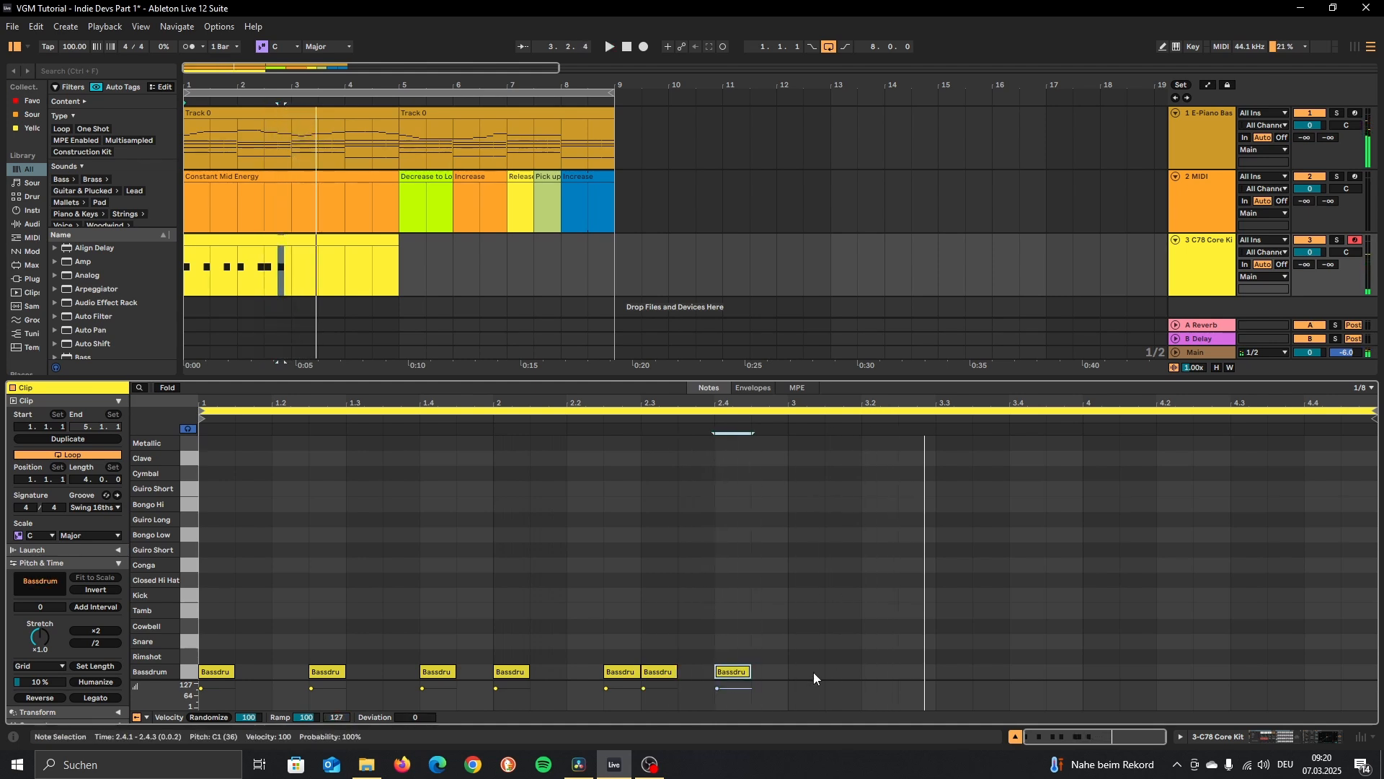
Add bass drums at 3.1.1 and 3.2.3 of the drum clip and play the arrangement from bar 3 to check.
double_click(812, 672)
double_click(915, 674)
key(space)
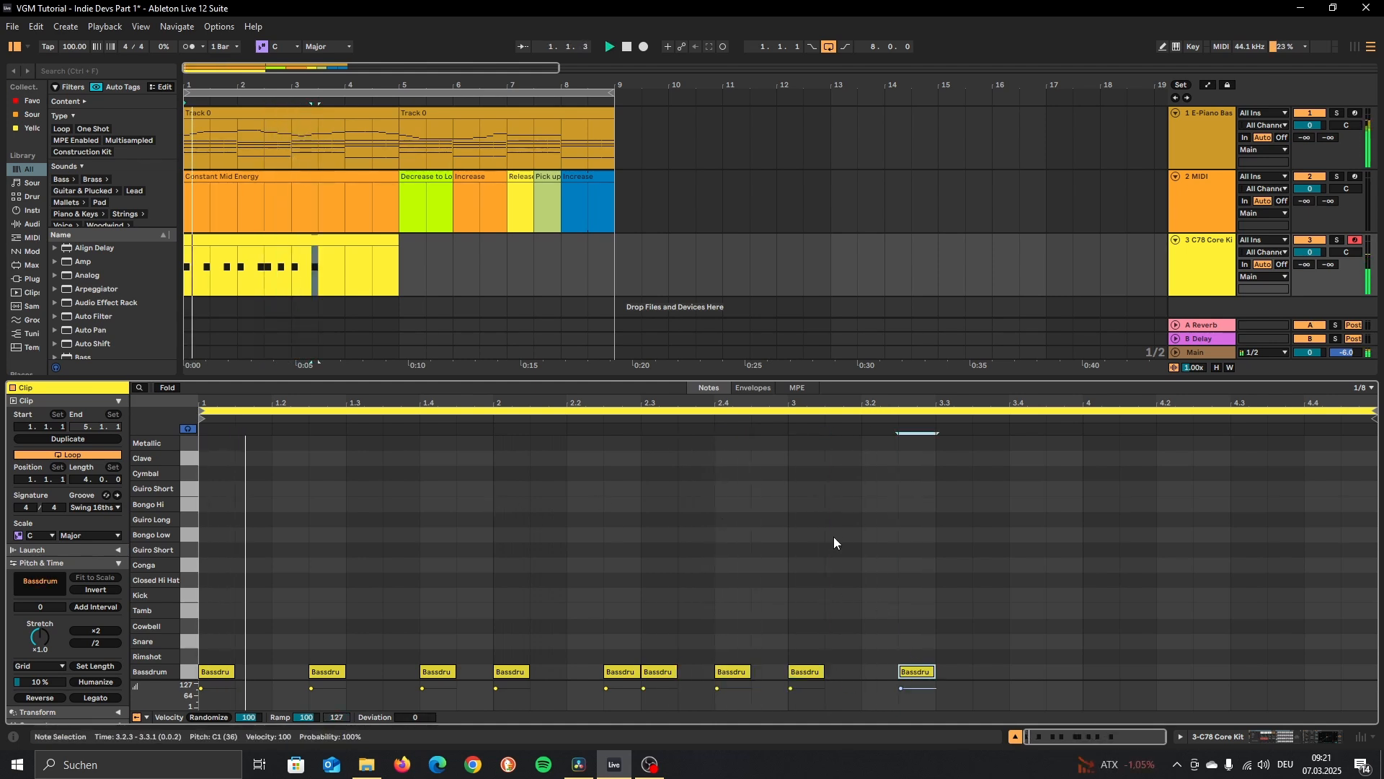
click(294, 102)
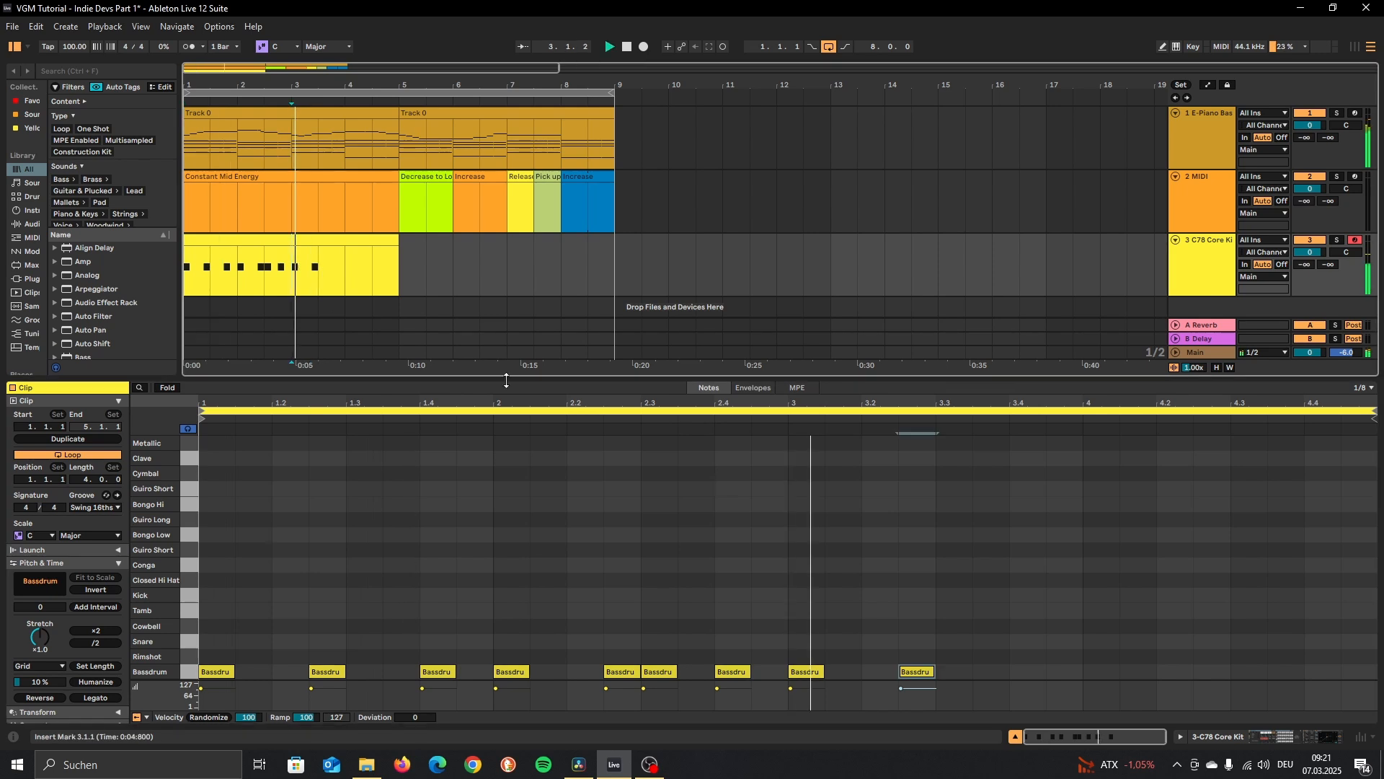
key(space)
Add bass drums at 3.4.1, 4.1.1 and 4.2.3 of the drum clip, checking them against the melody by playback.
double_click(1025, 673)
click(1100, 672)
double_click(1100, 672)
key(space)
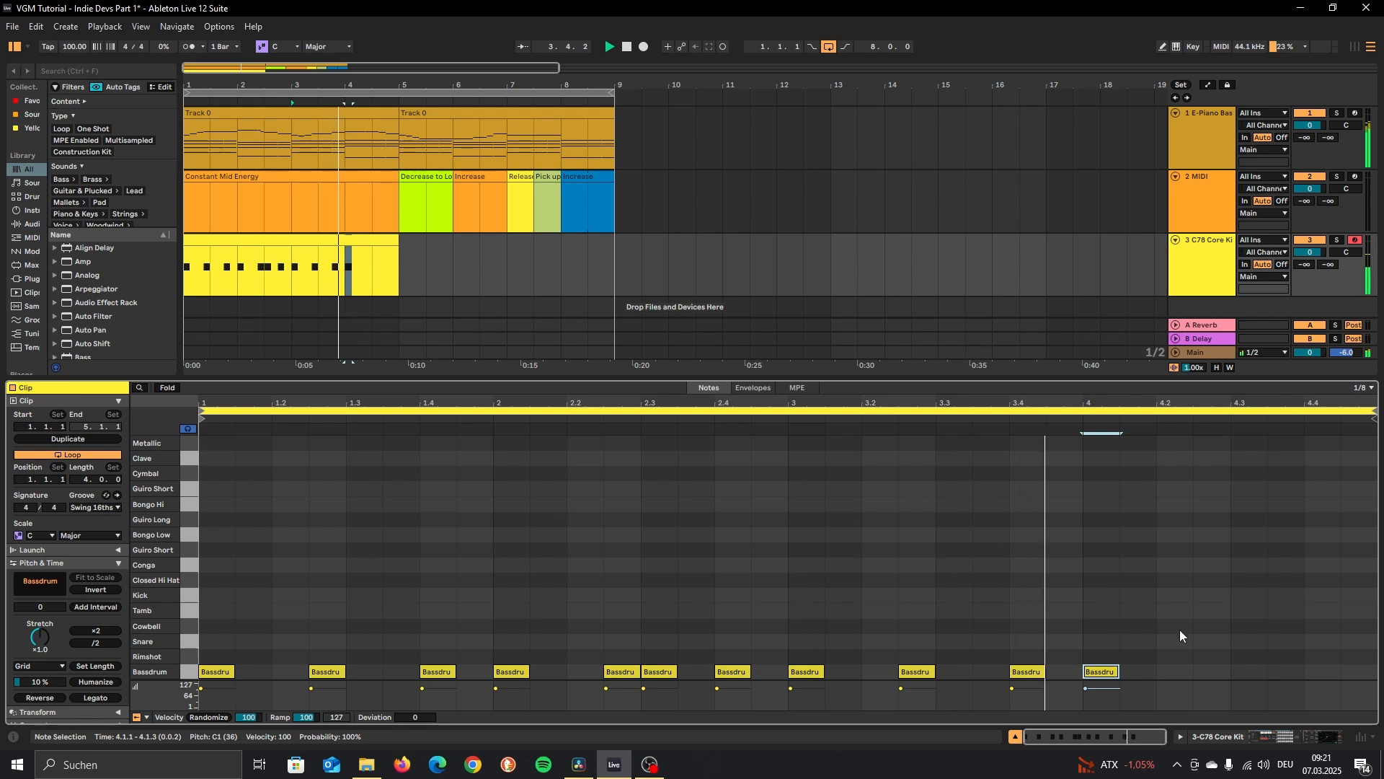
double_click(1215, 672)
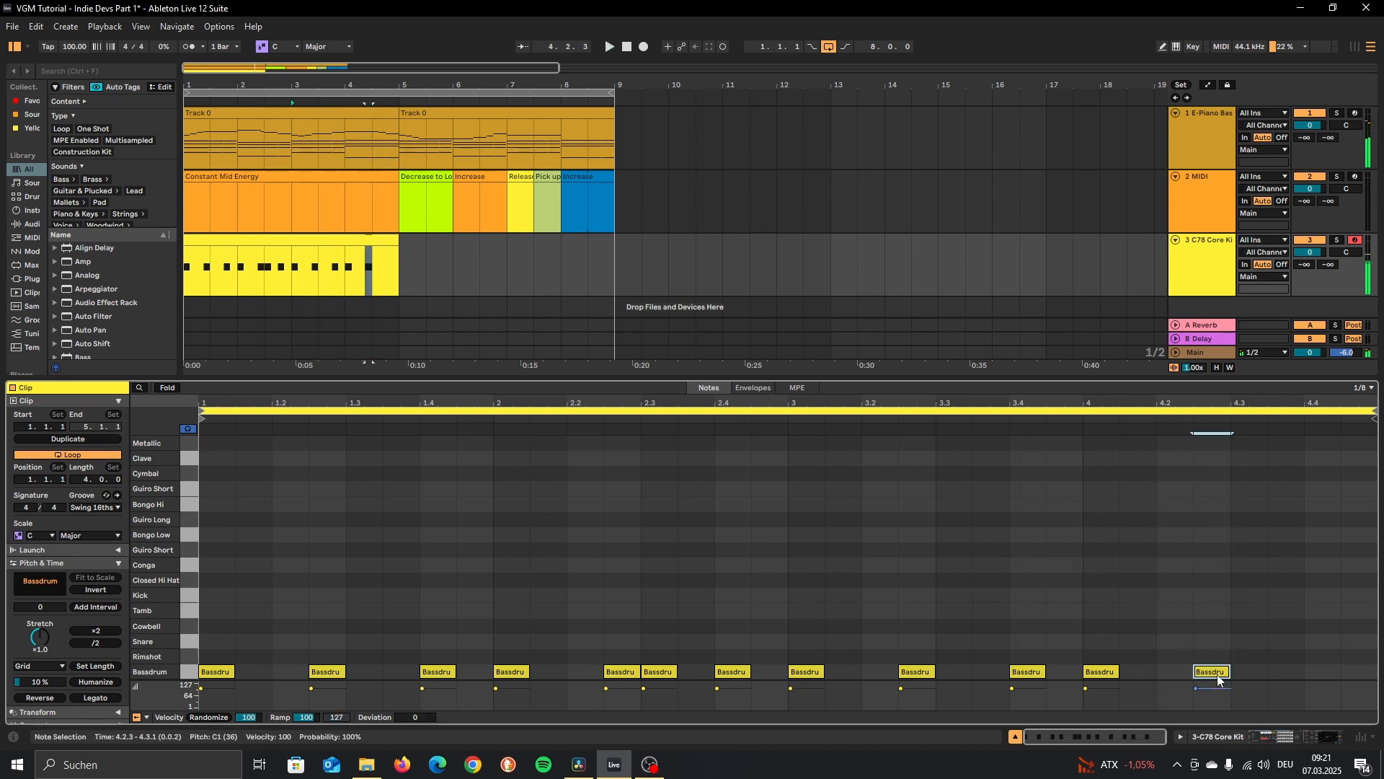
key(space)
Complete the bass drum line in bar 4 with eighth notes at 4.3.3 and 4.4.1.
click(1295, 673)
double_click(1292, 673)
double_click(1325, 670)
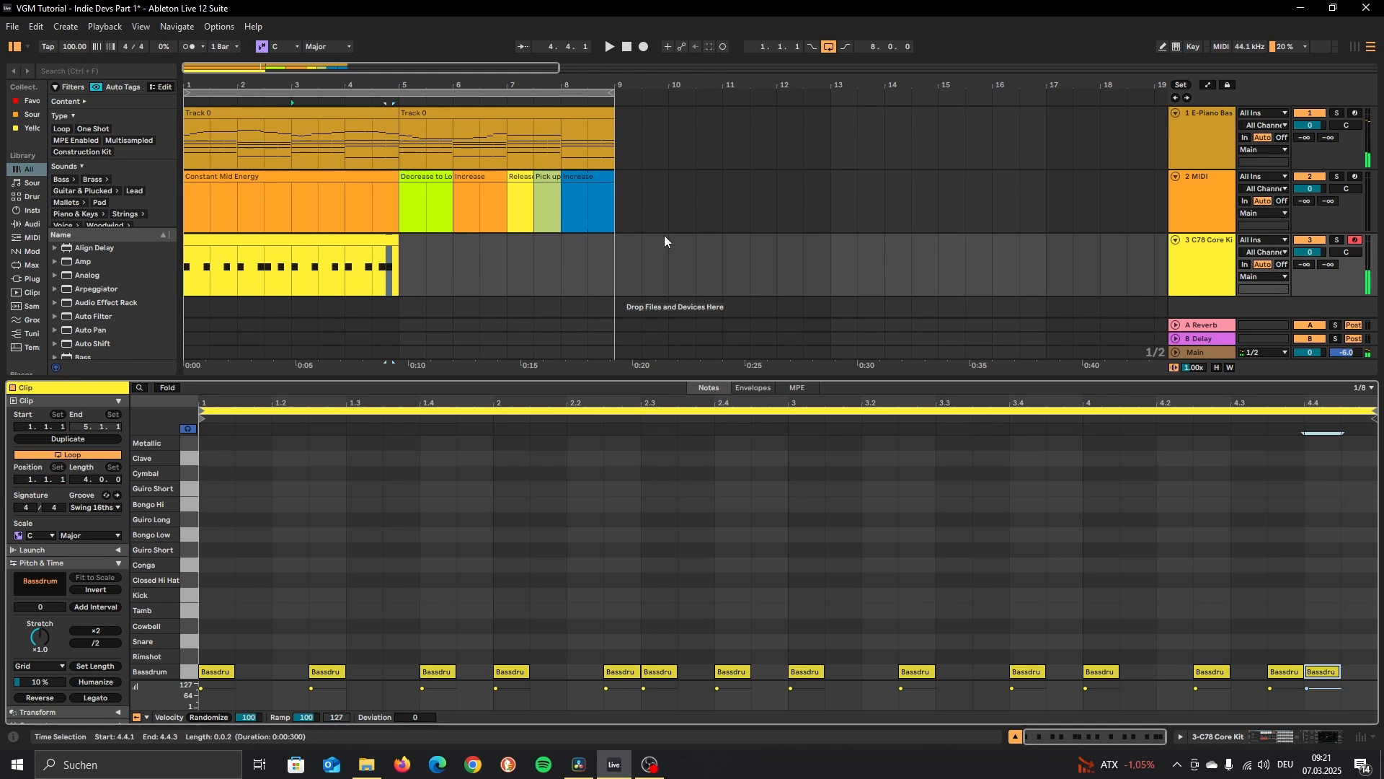
key(space)
Play the four-bar drum clip from its start and duplicate it to bars 5 to 8 of the C78 Core Kit track.
click(305, 238)
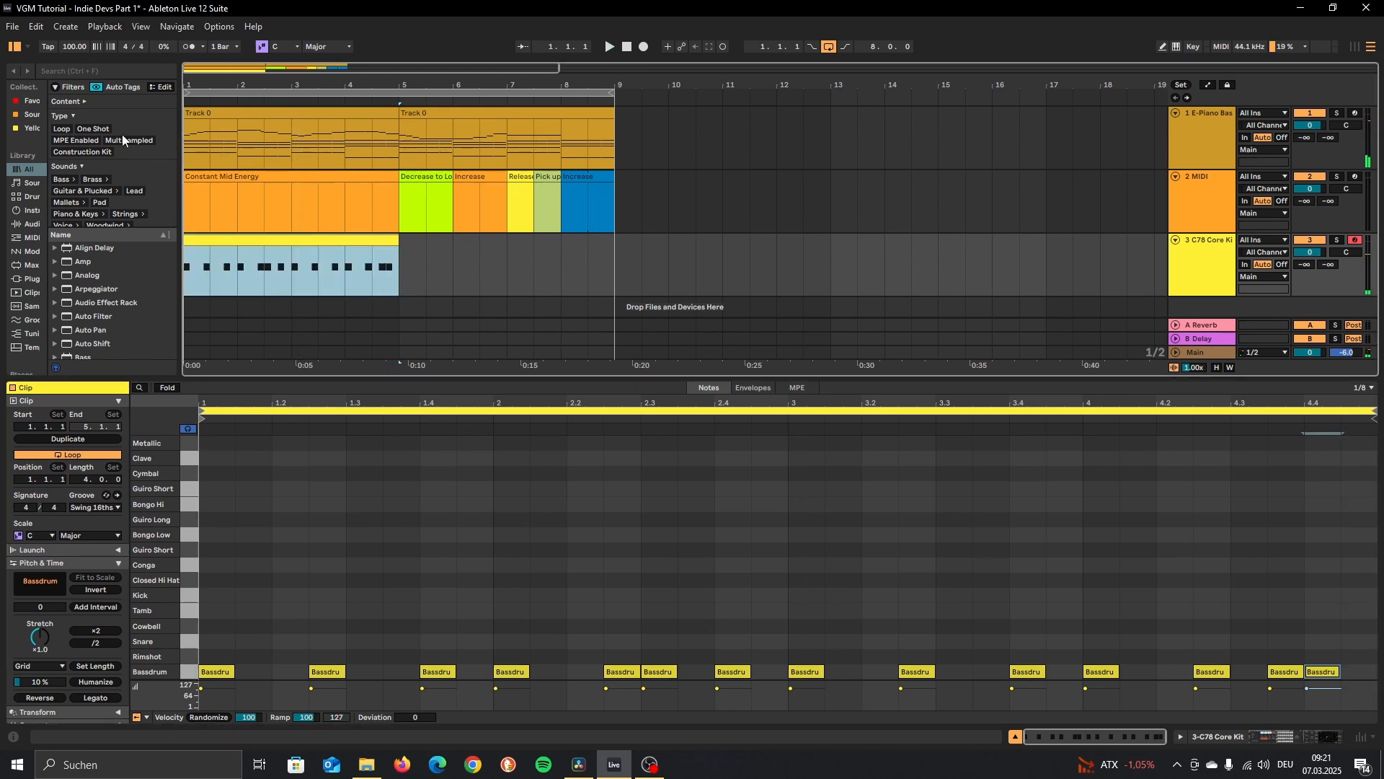
key(space)
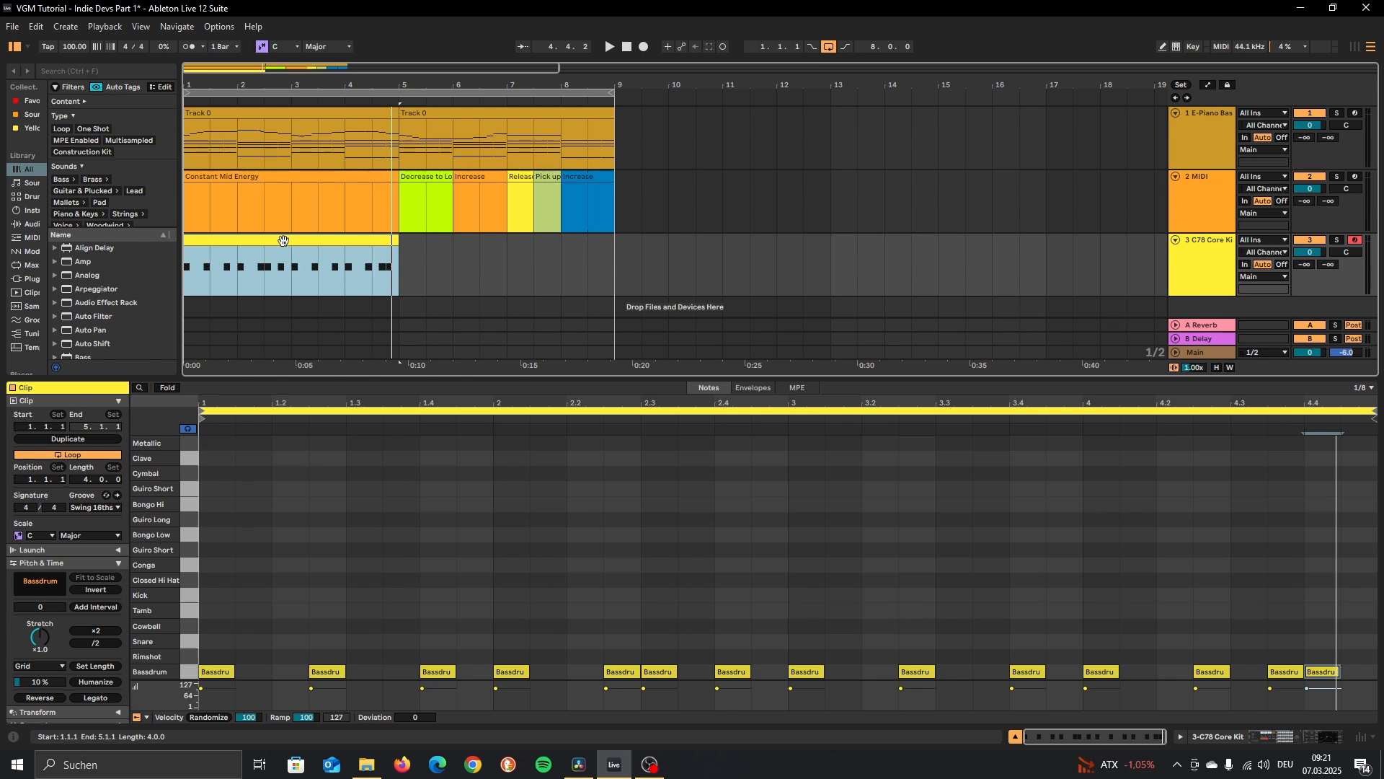
key(ctrl+d)
click(395, 278)
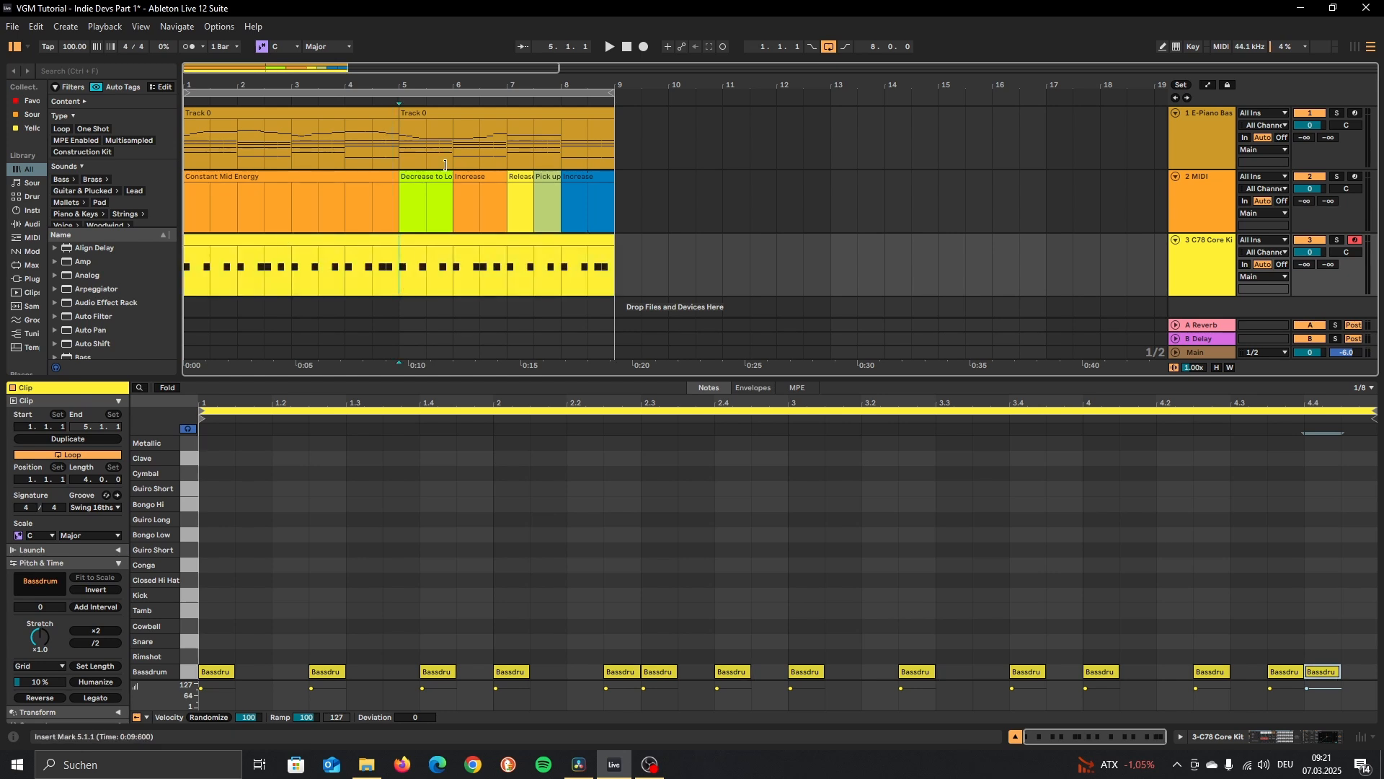
In the second drum clip, remove the bass drum at 2.3.1, move the one at 2.4.1 to 2.3.3 and add another at 2.4.1.
key(space)
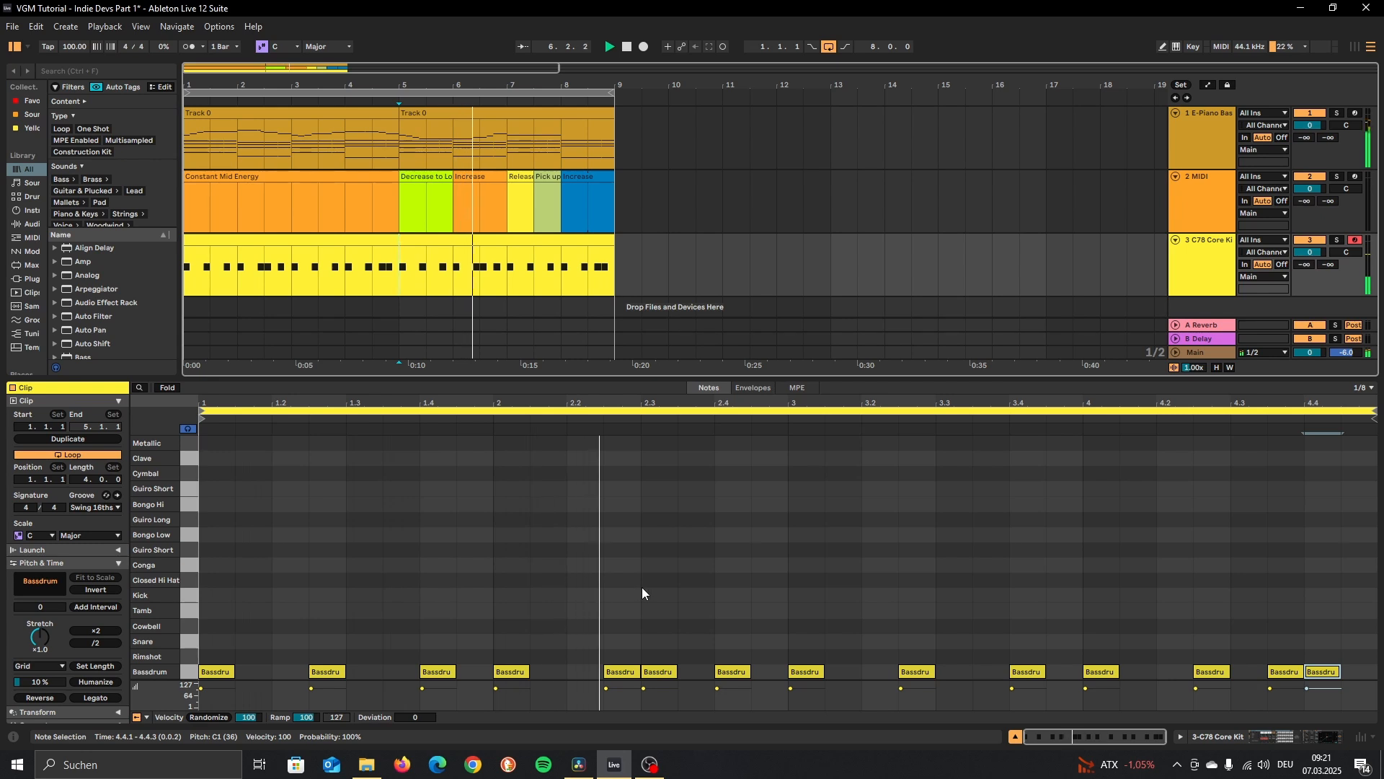
double_click(675, 670)
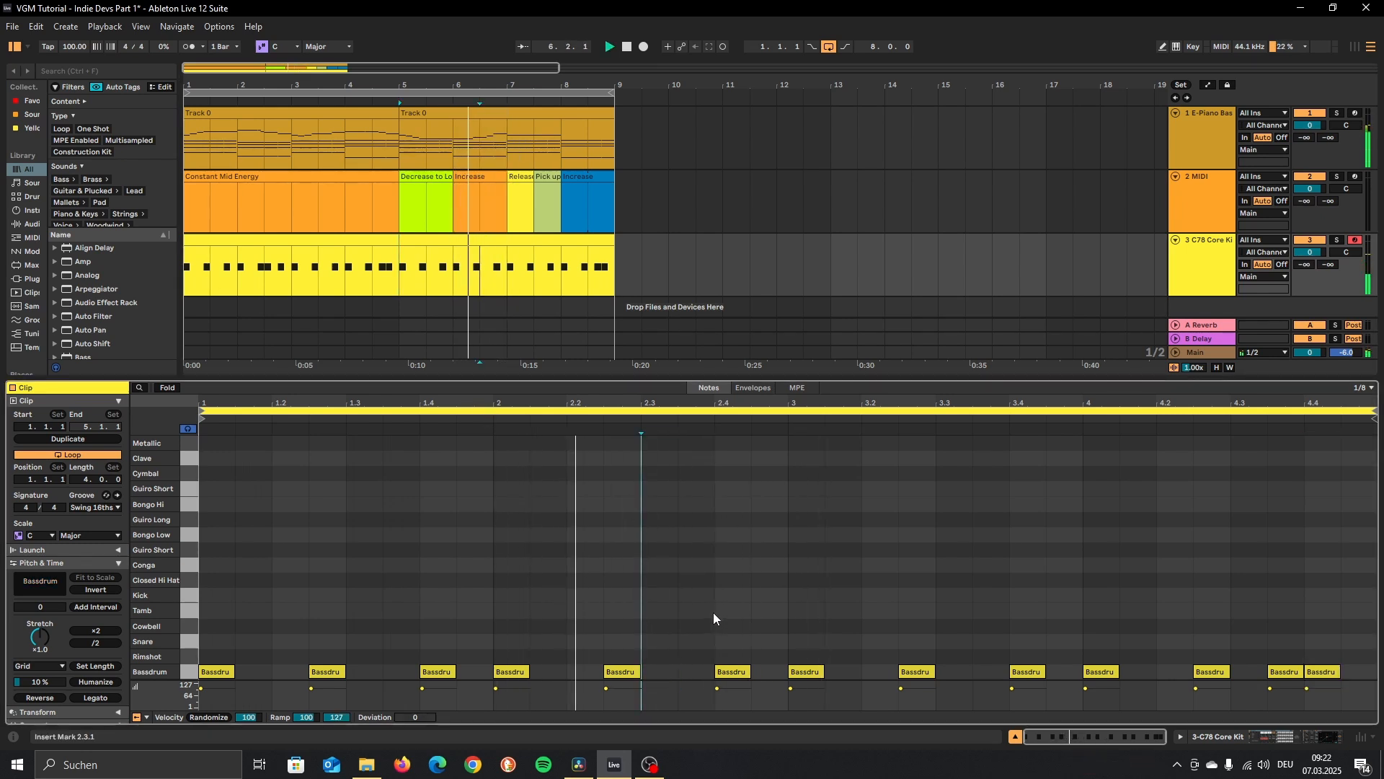
drag(737, 674, 700, 674)
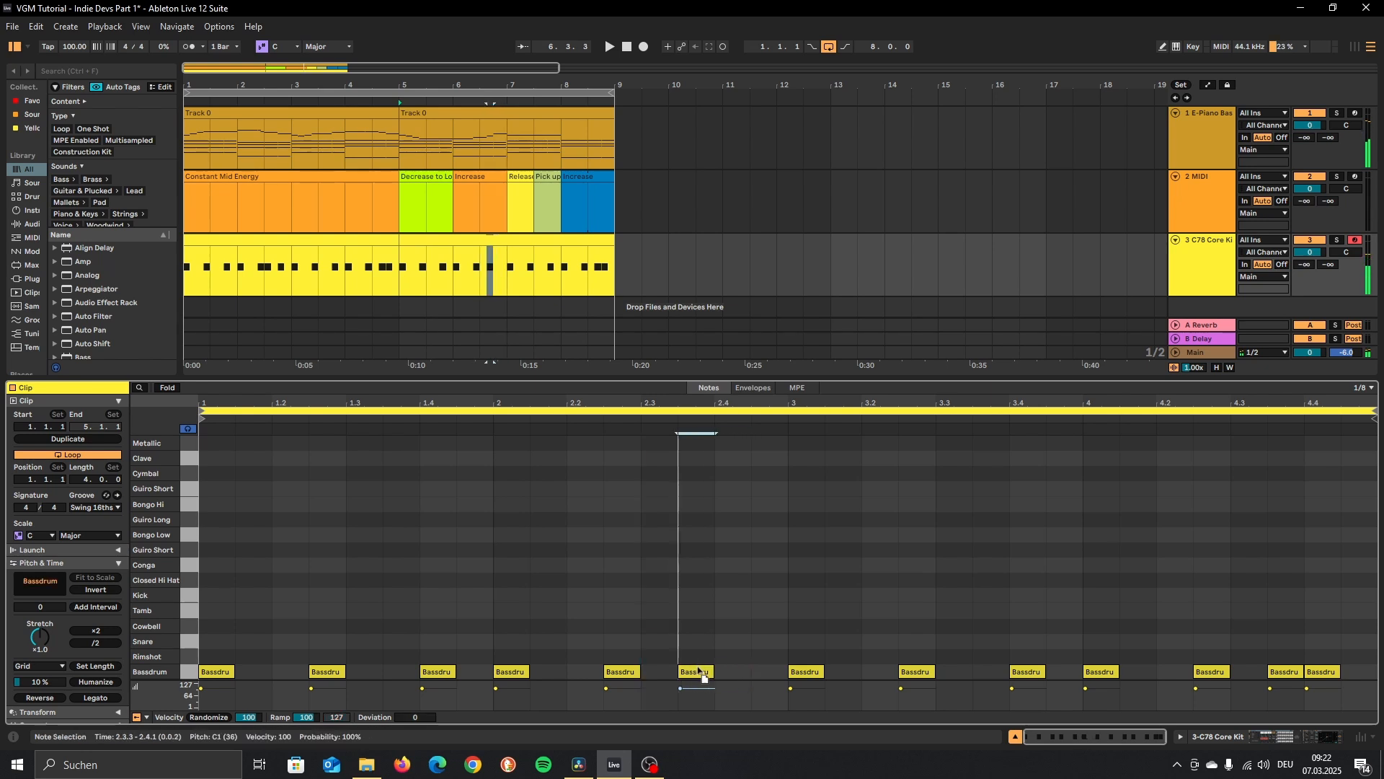
double_click(733, 670)
click(491, 415)
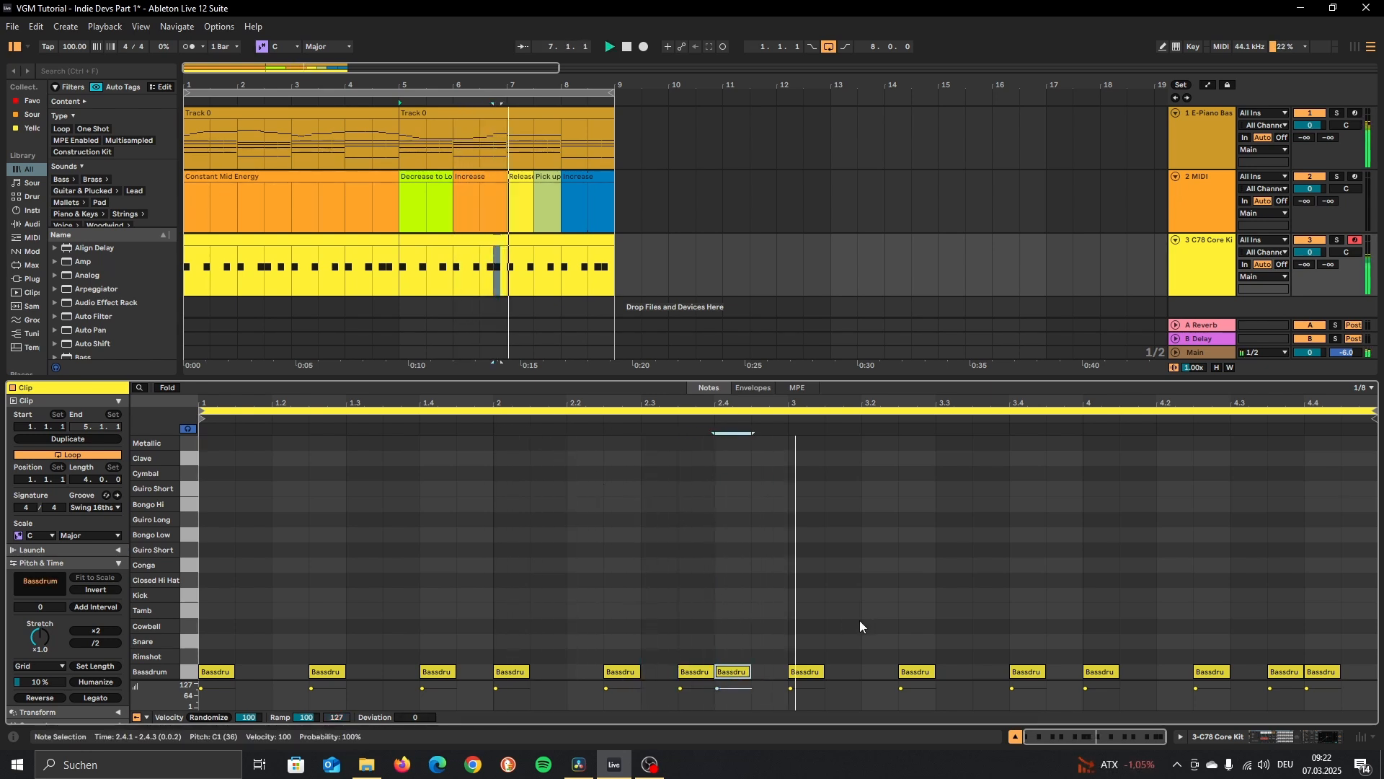
Move the second drum clip's bass drum from 3.2.3 to 3.3.1 and play from the clip's third bar.
key(space)
drag(920, 672, 956, 672)
click(796, 413)
click(794, 426)
key(space)
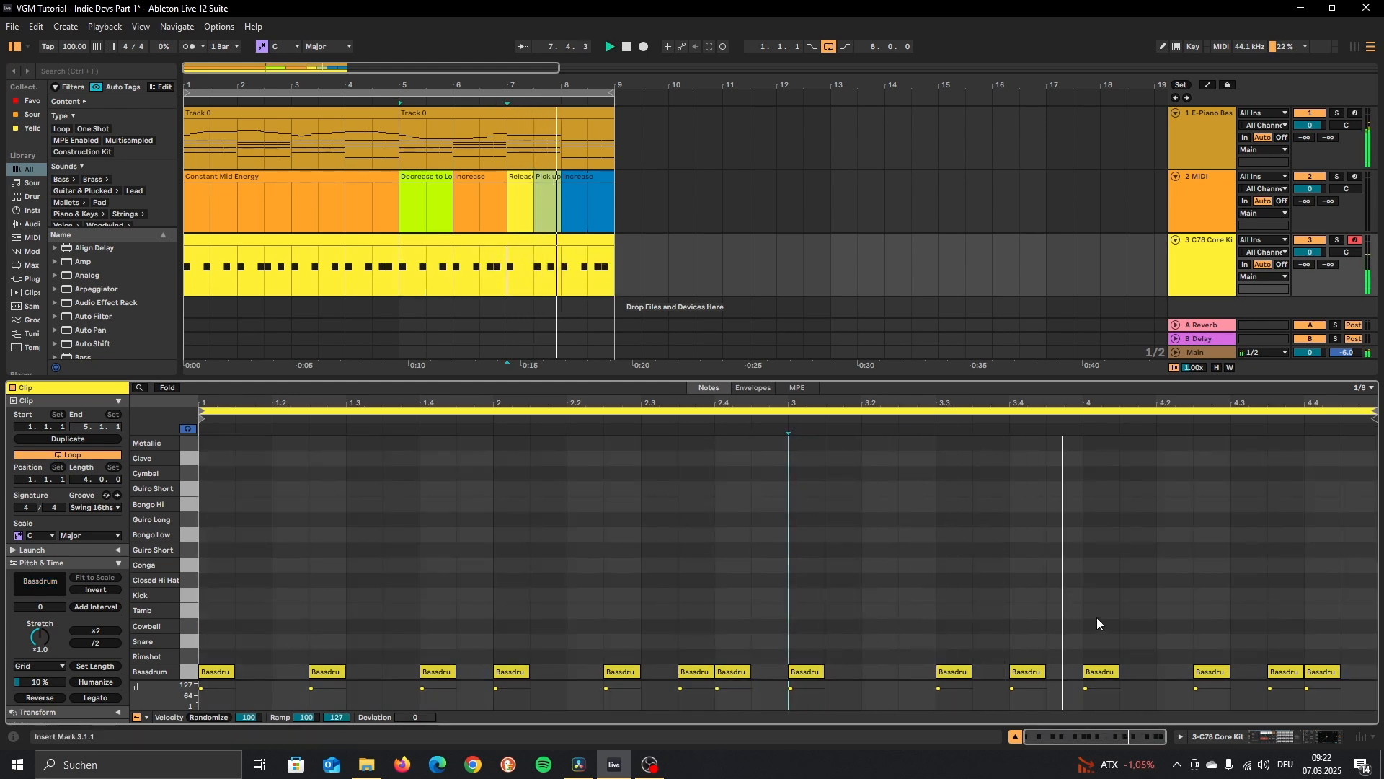
Move the second clip's bass drum from 4.2.3 to 4.3.1, delete the one at 4.3.3, and play the result before stopping.
key(space)
click(1221, 672)
drag(1222, 674, 1245, 672)
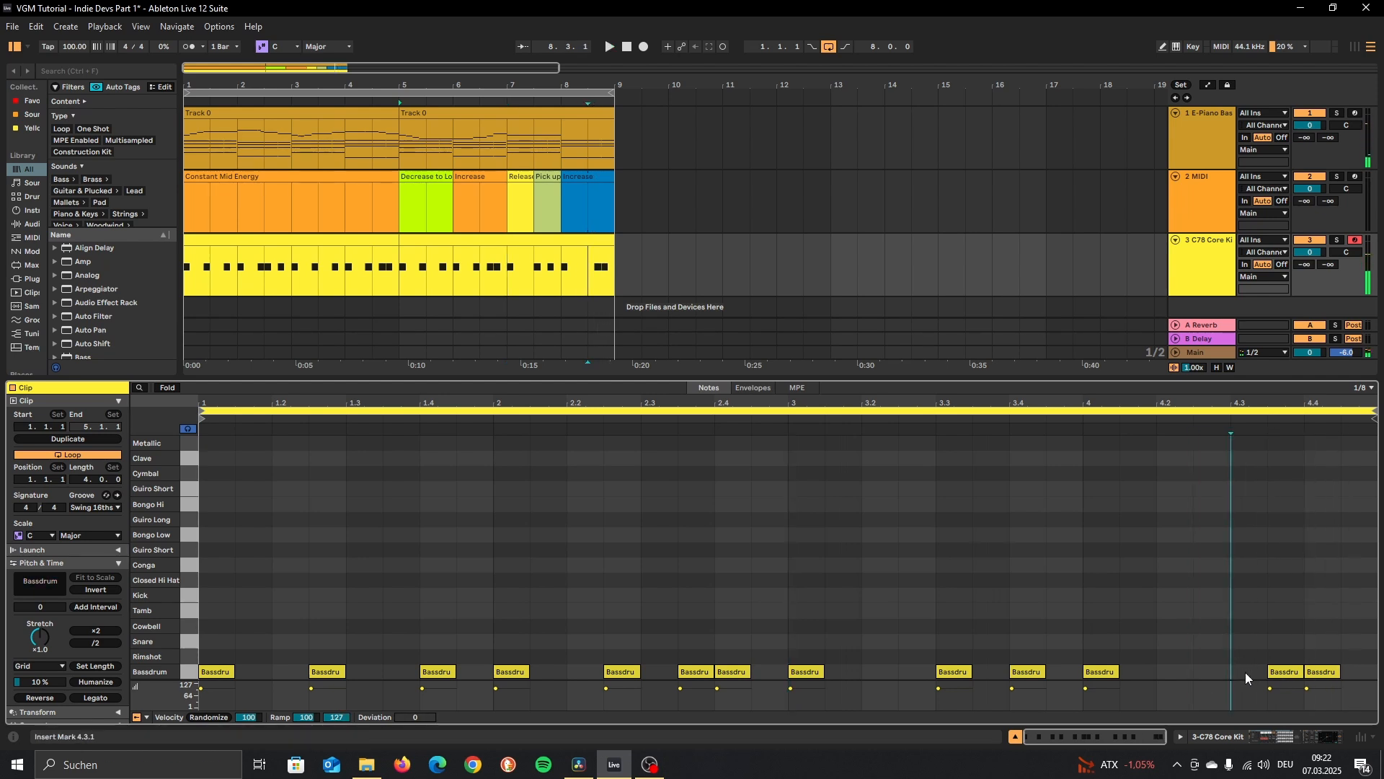
double_click(1287, 673)
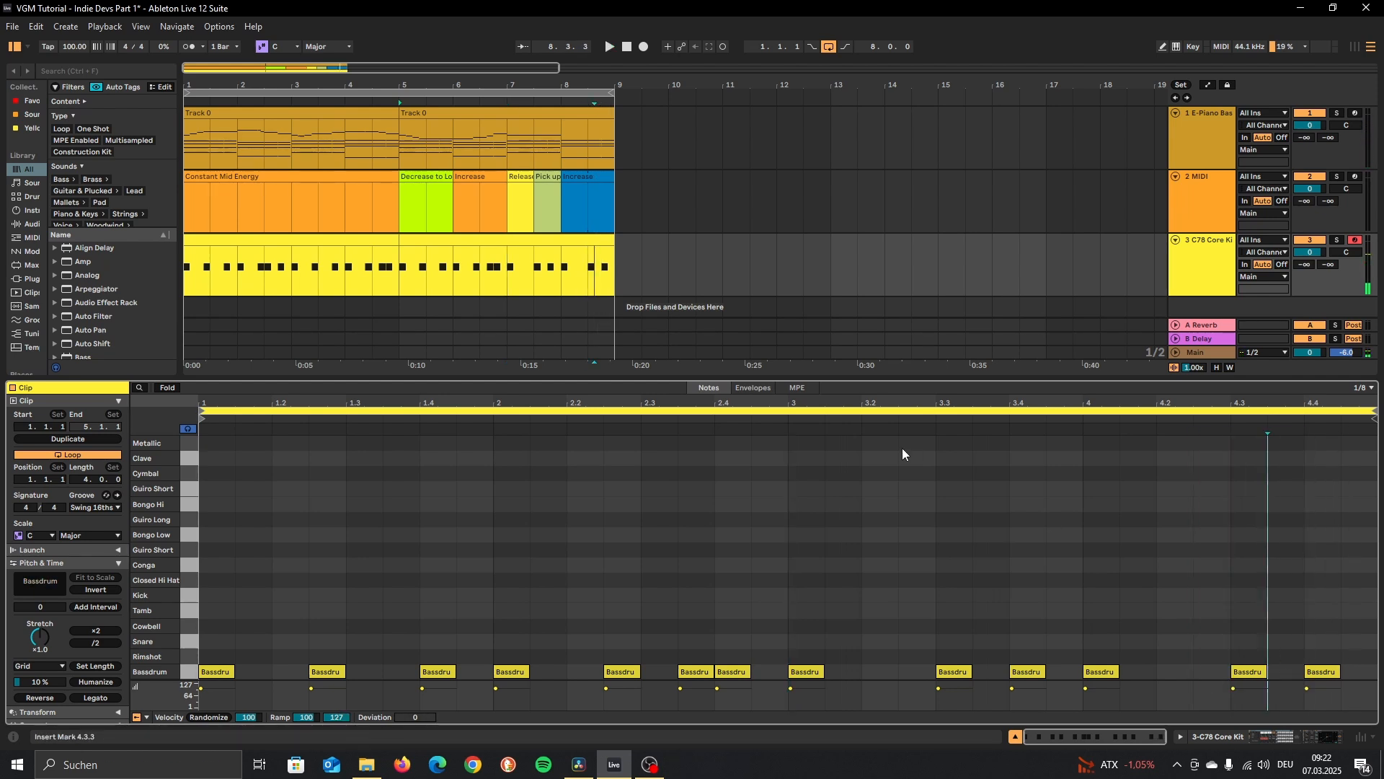
click(1083, 423)
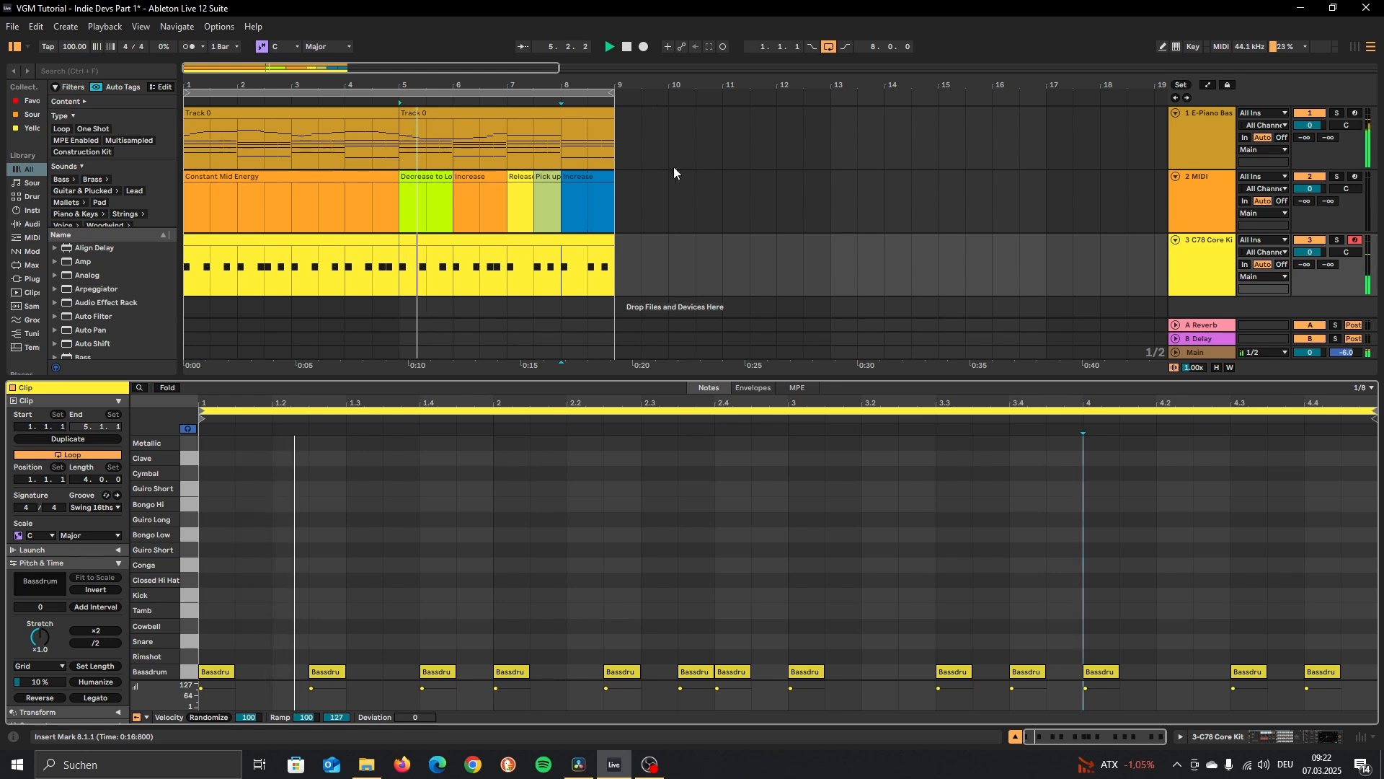
click(628, 48)
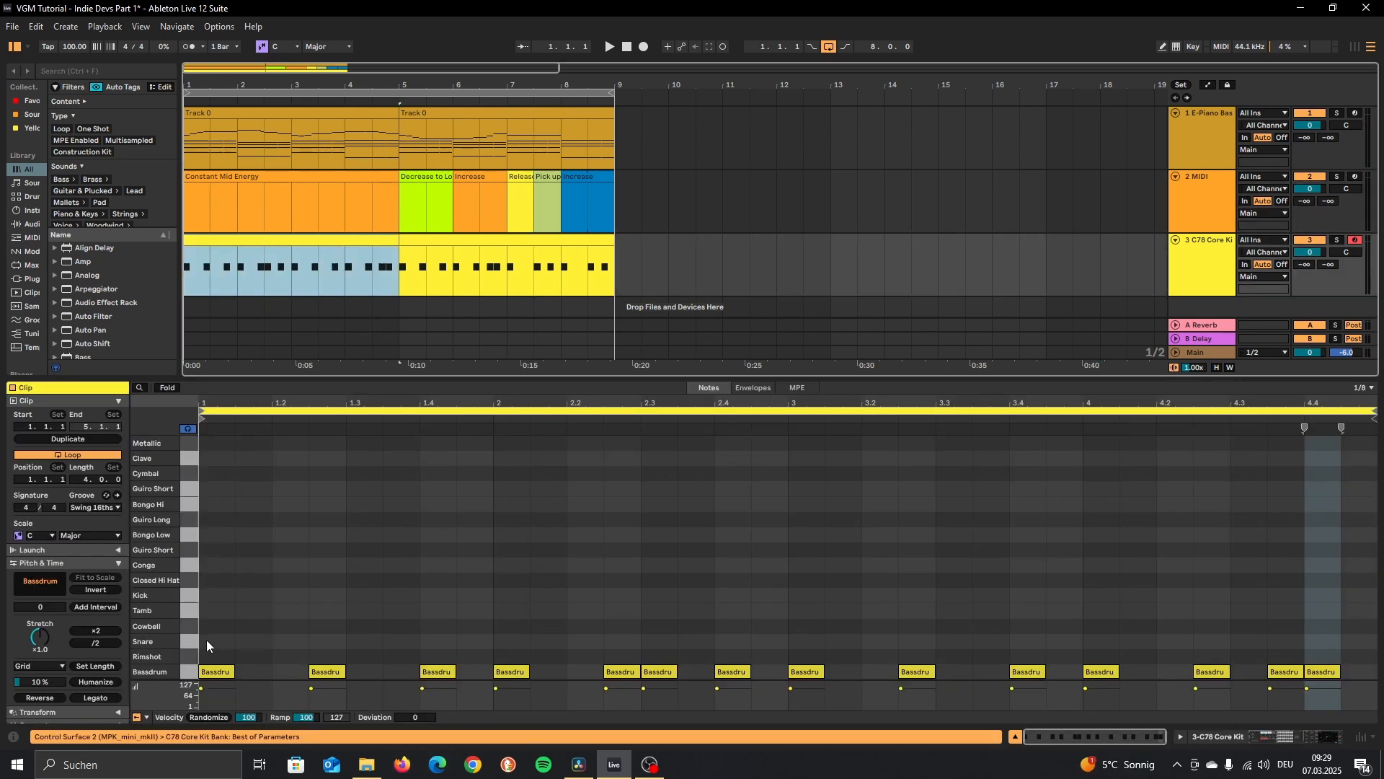
Add eighth-note snare hits on beats 2 and 4 of all four bars in the first drum clip.
double_click(281, 640)
double_click(433, 641)
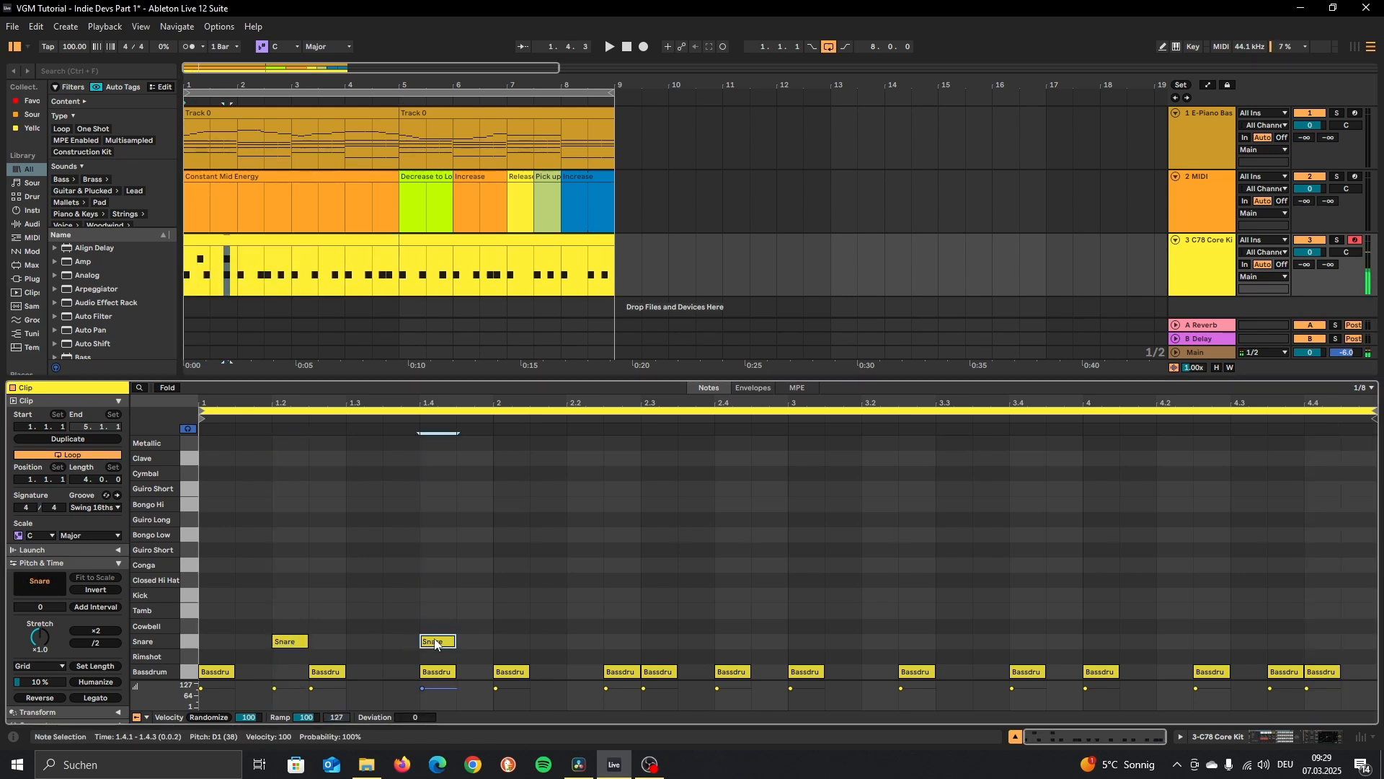
double_click(582, 640)
click(728, 642)
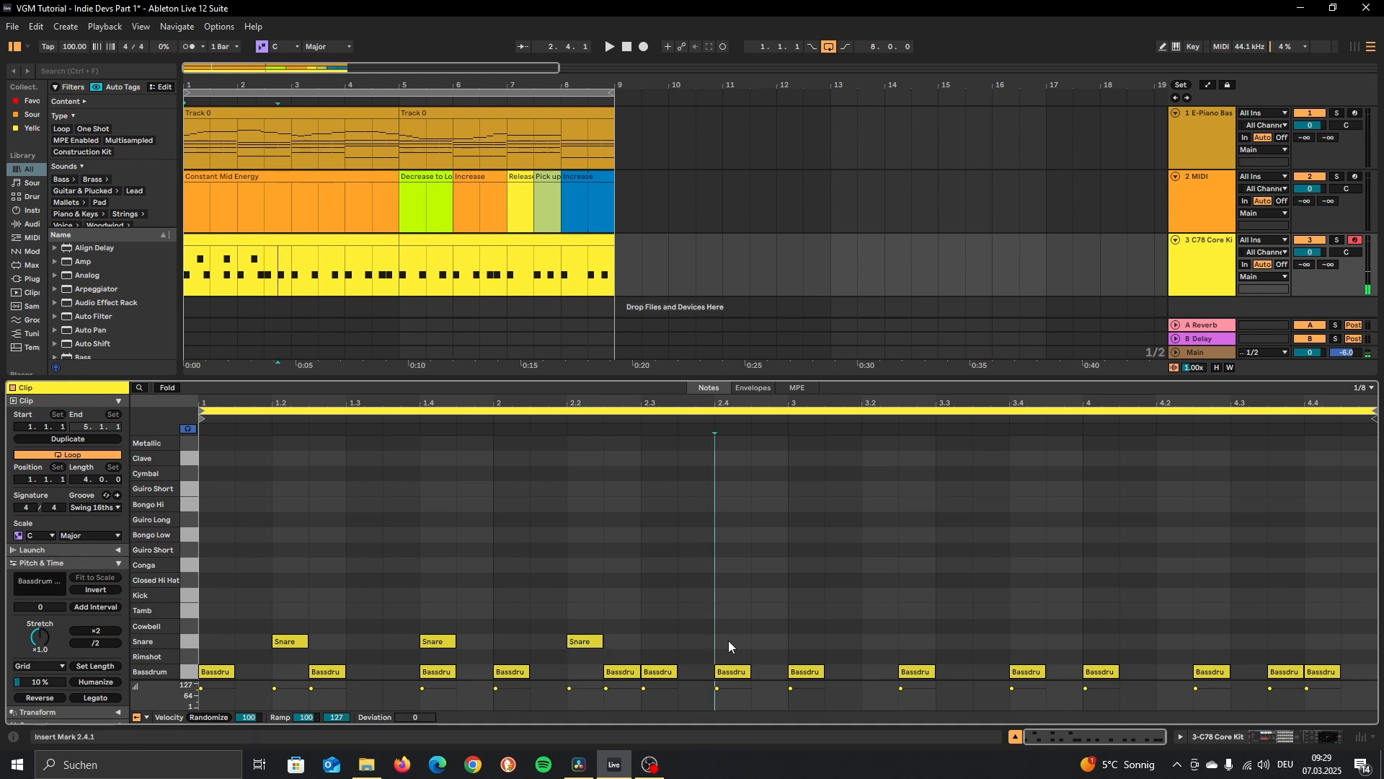
double_click(728, 640)
double_click(869, 640)
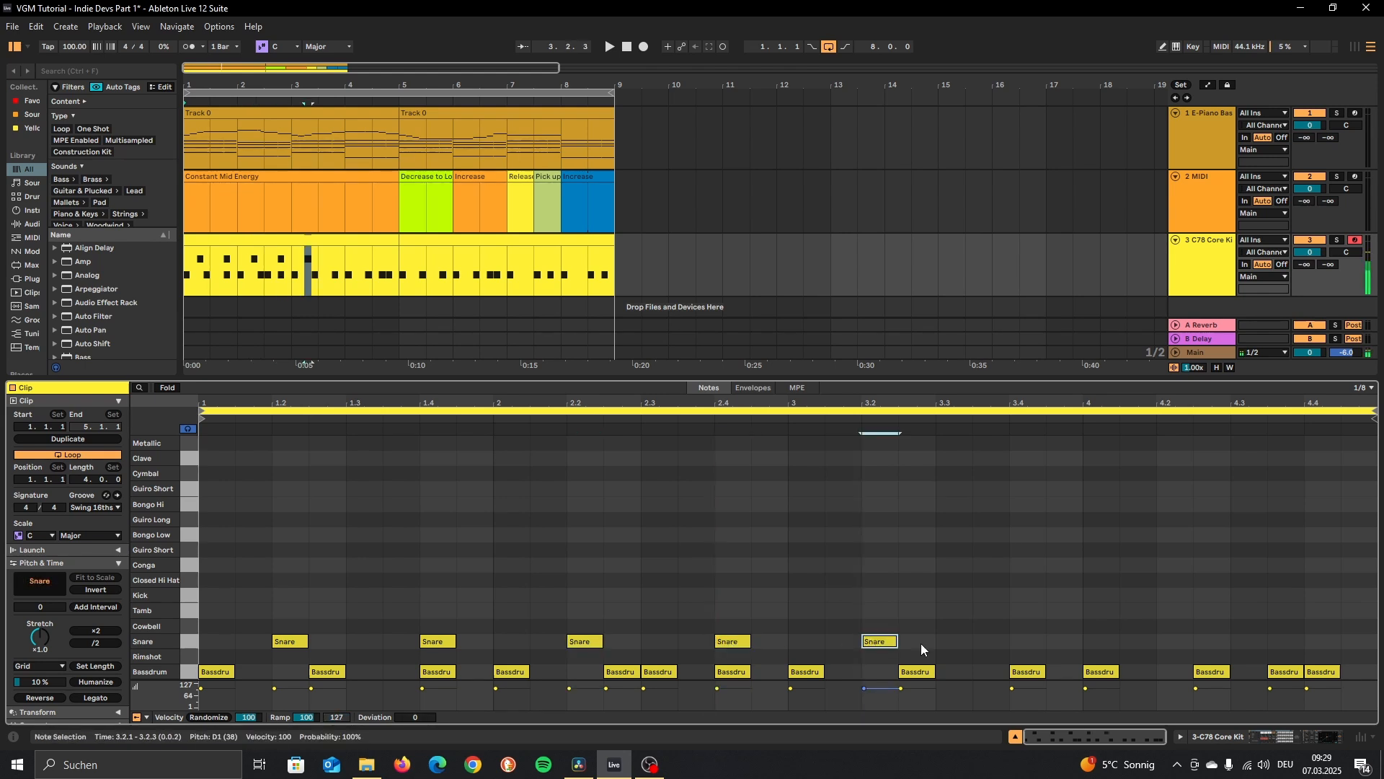
double_click(1013, 641)
double_click(1178, 641)
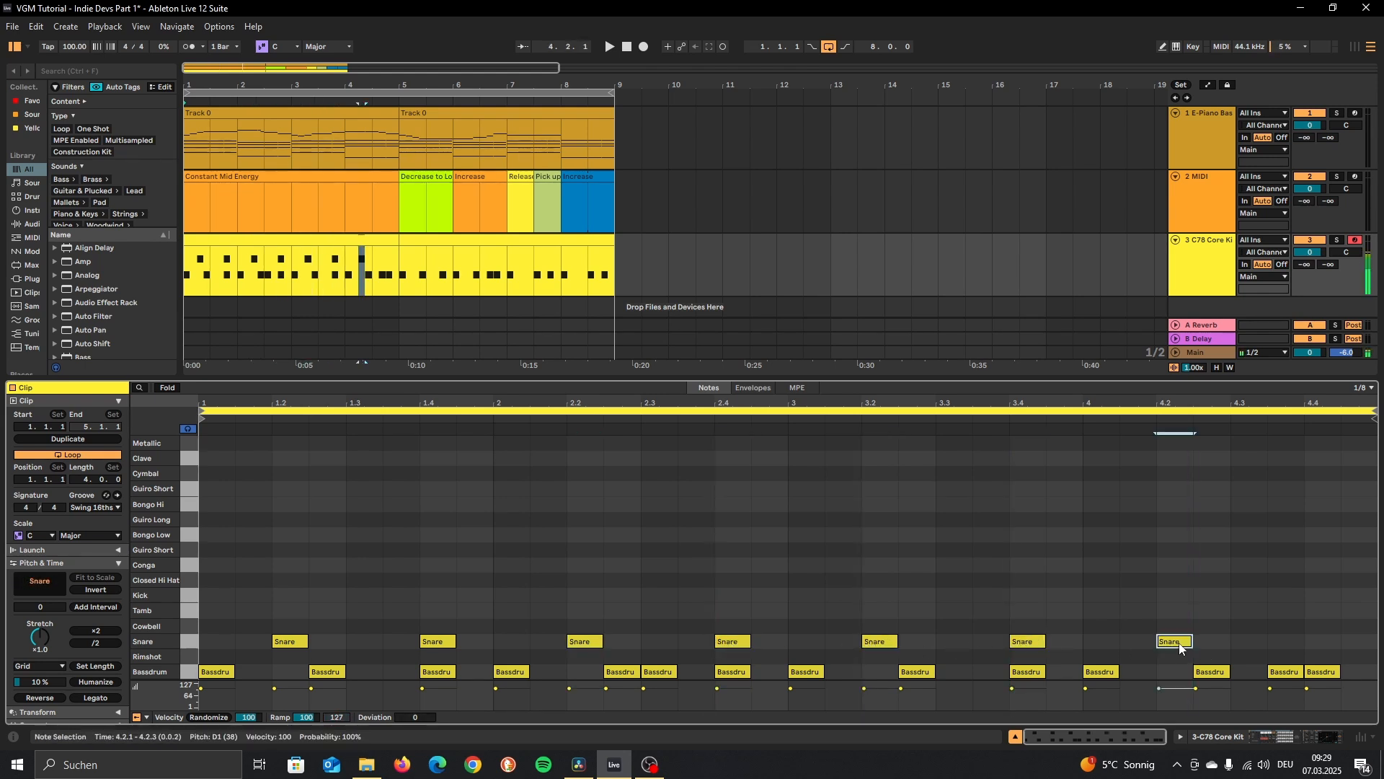
double_click(1304, 640)
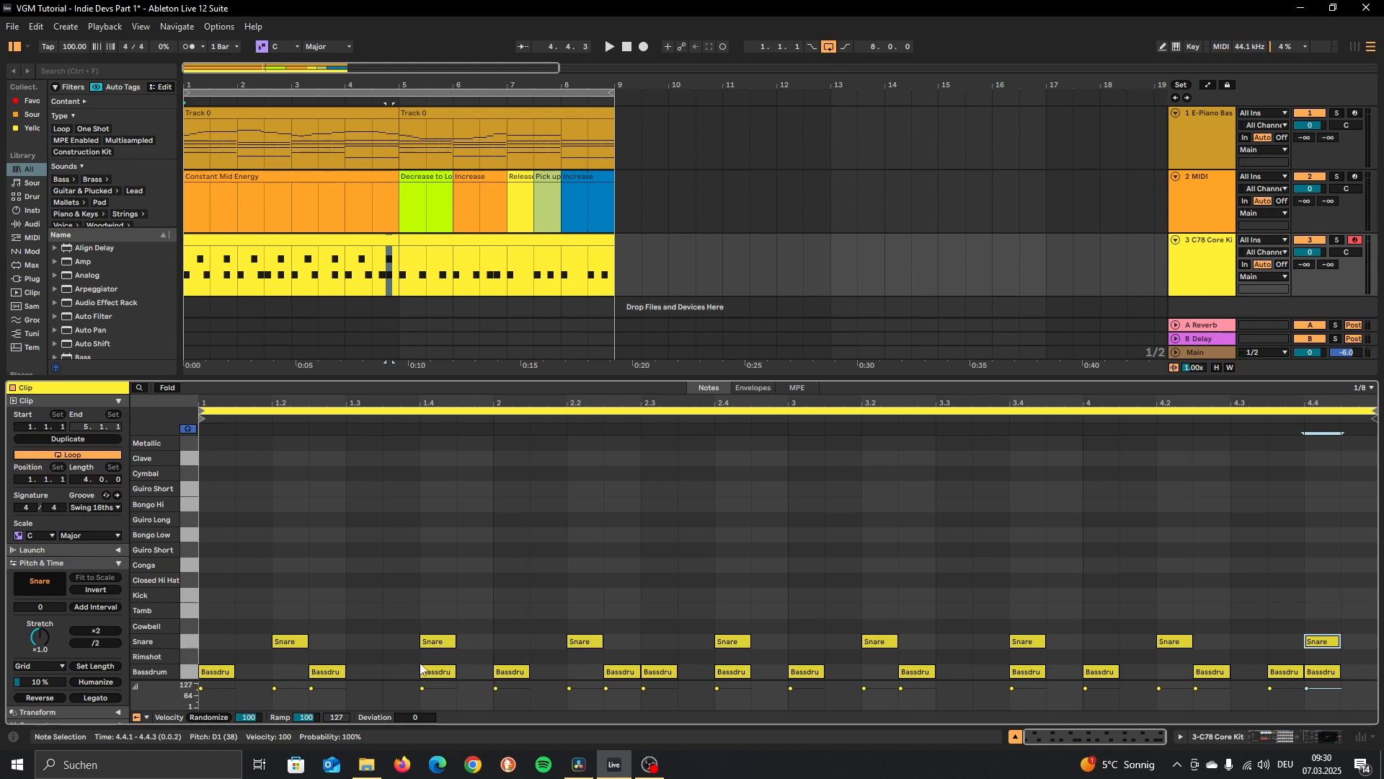
Deactivate the first drum clip's bass drum hits on beat 4 of all four bars, keeping the snares active.
click(437, 671)
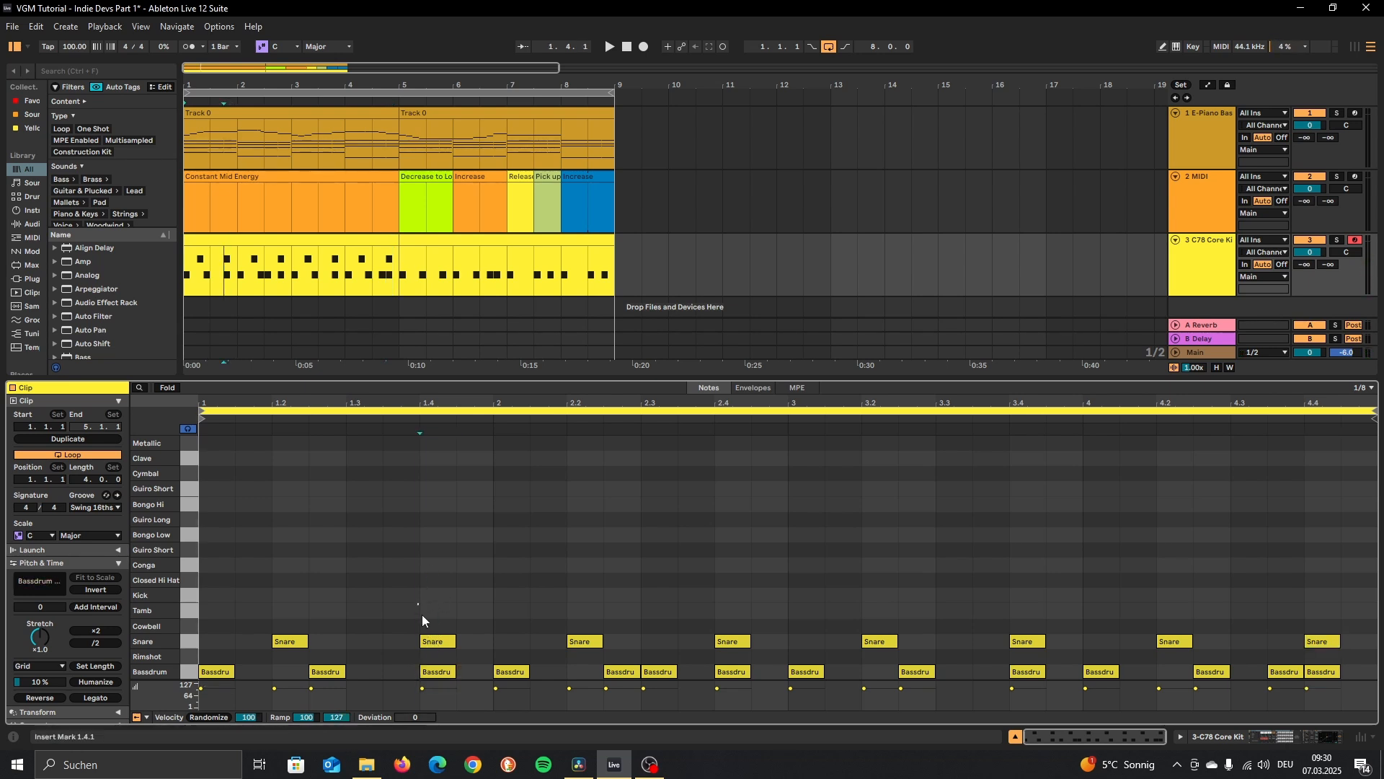
shift+click(434, 641)
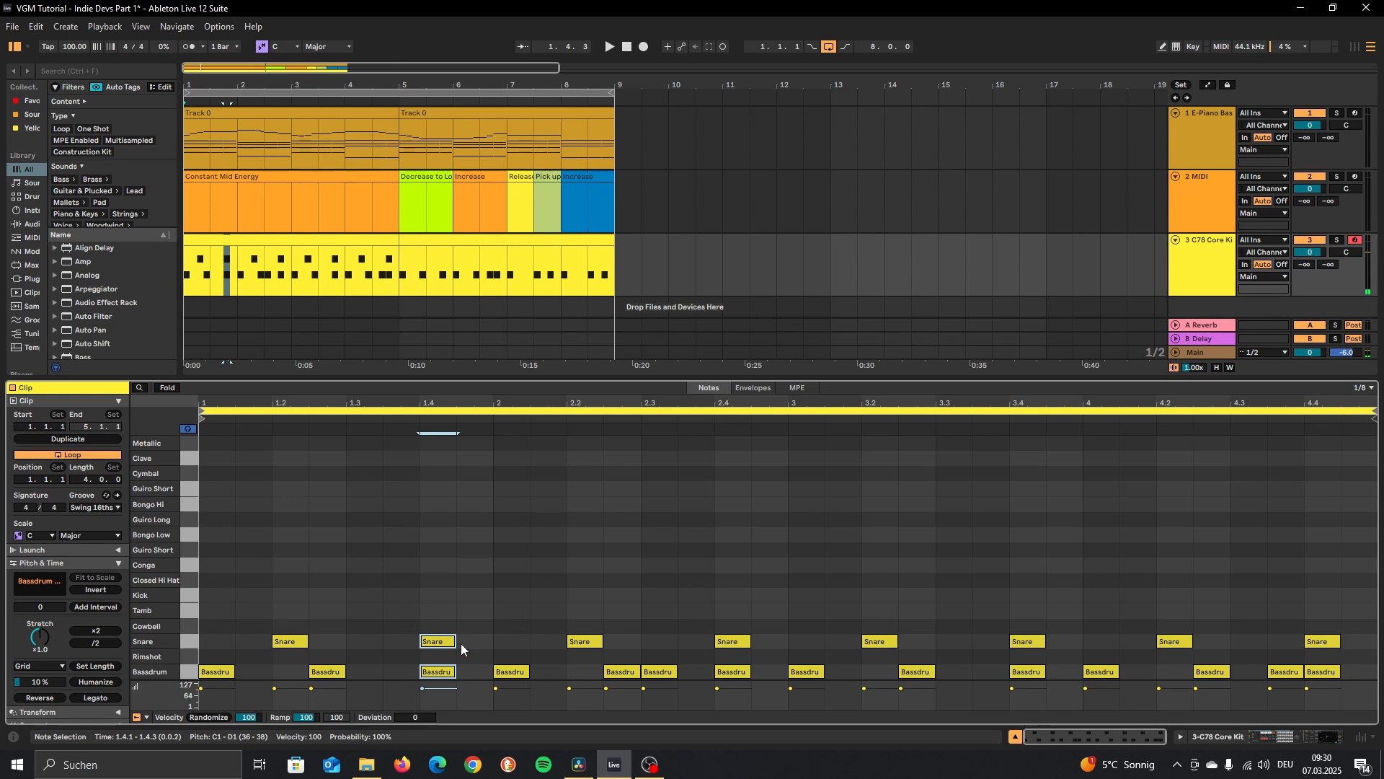
click(433, 671)
key(0)
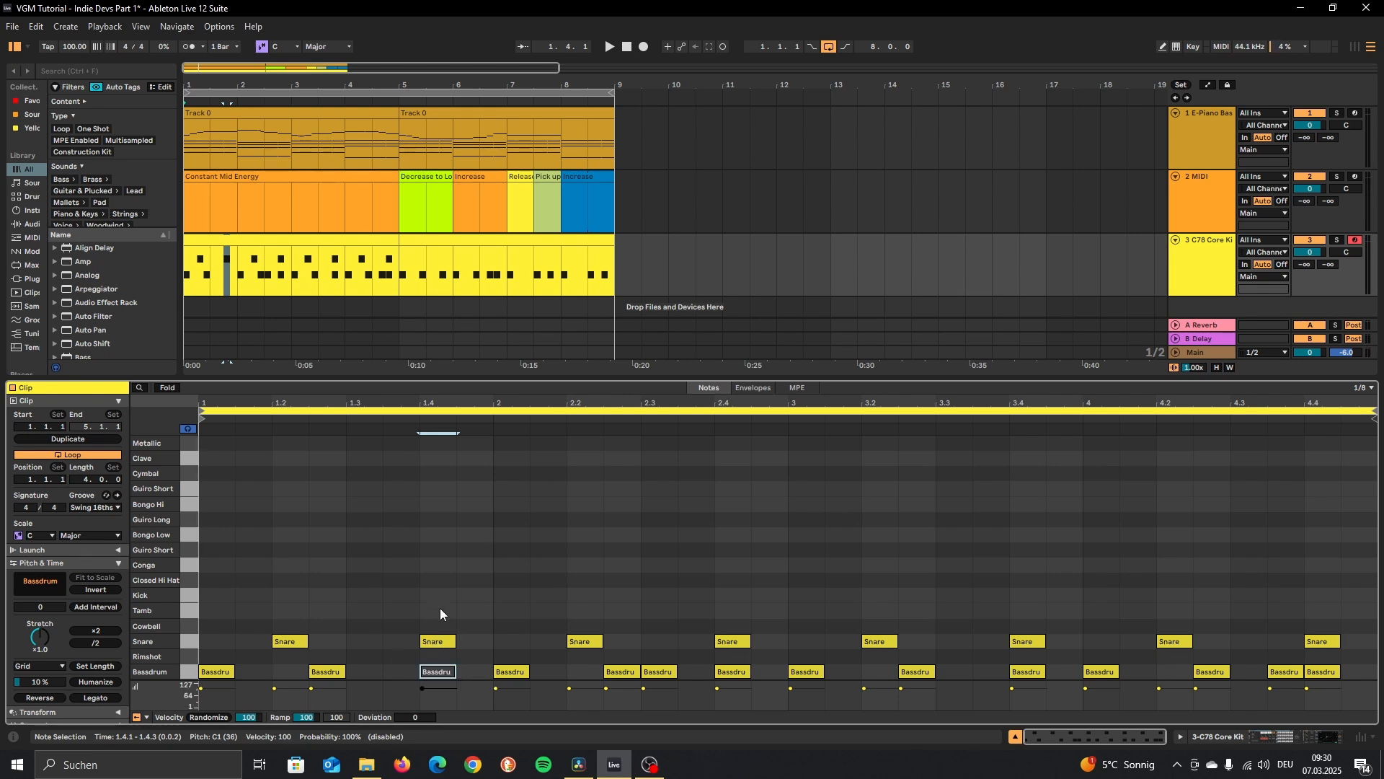
click(730, 671)
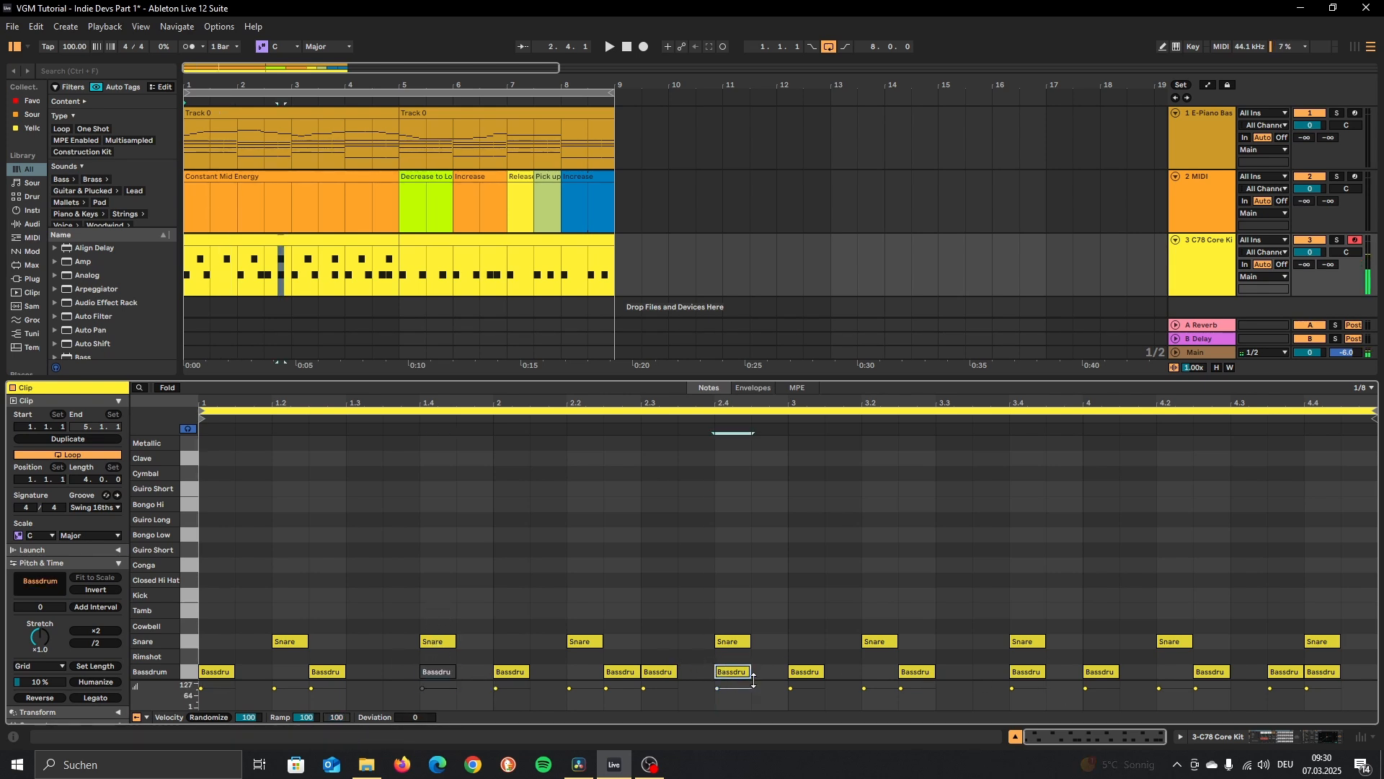
key(0)
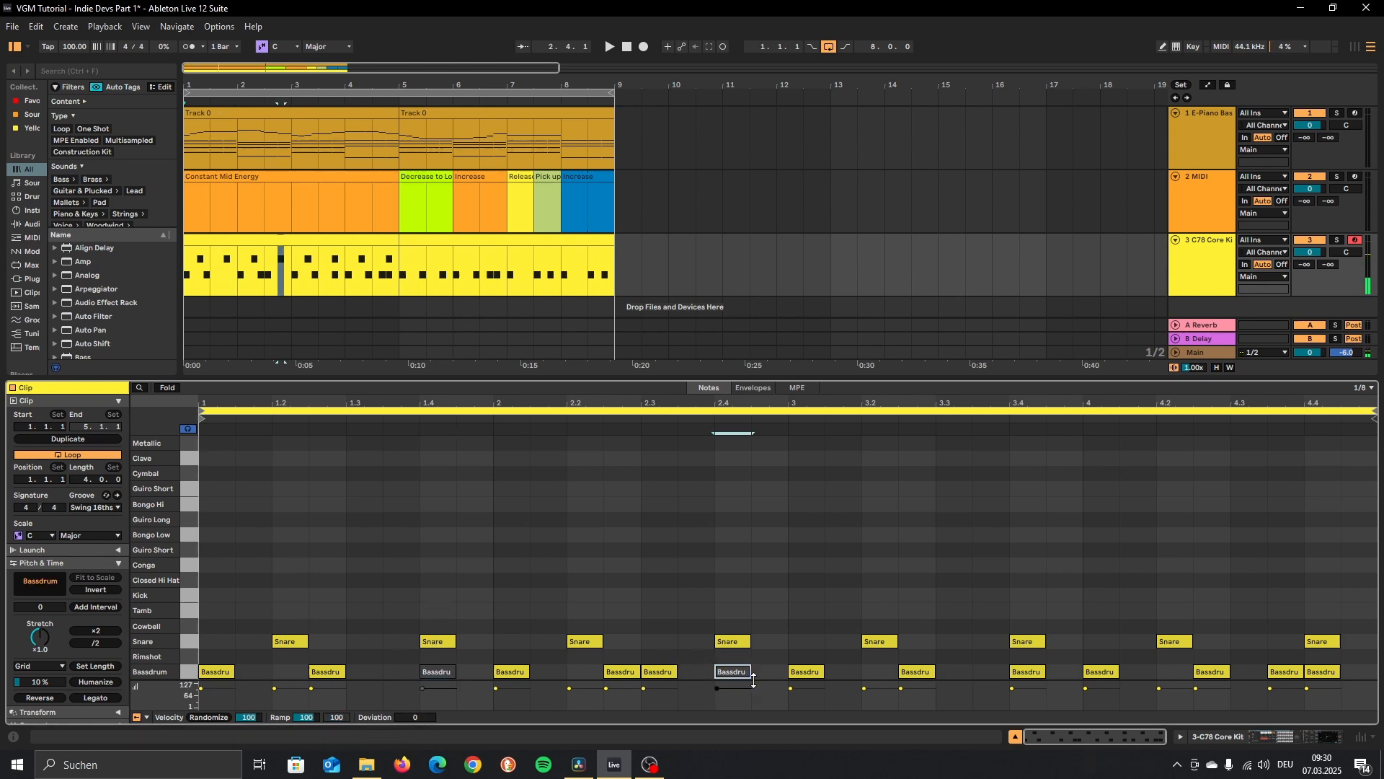
click(1309, 676)
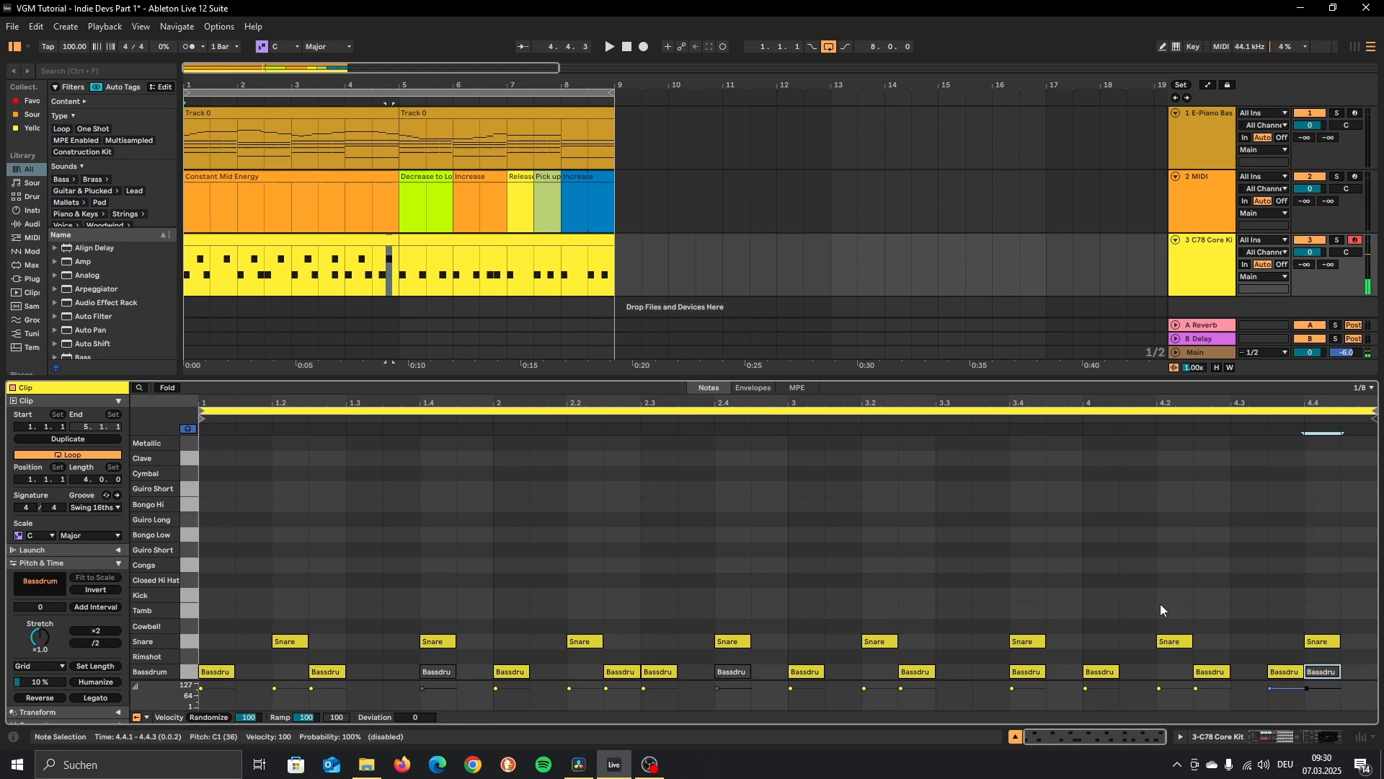
click(1037, 671)
key(0)
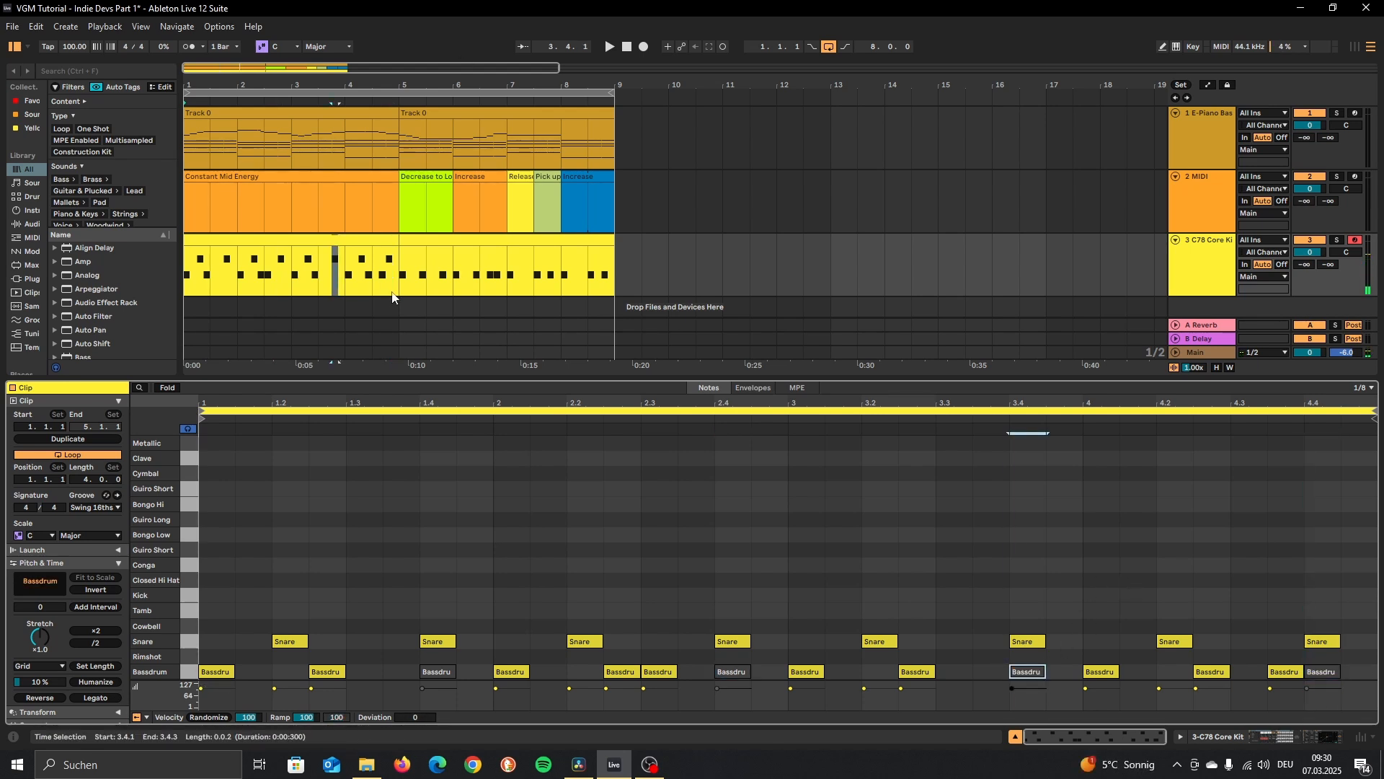
Copy all snare hits from the first drum clip into the second, aligned so they begin at 1.2.
click(191, 639)
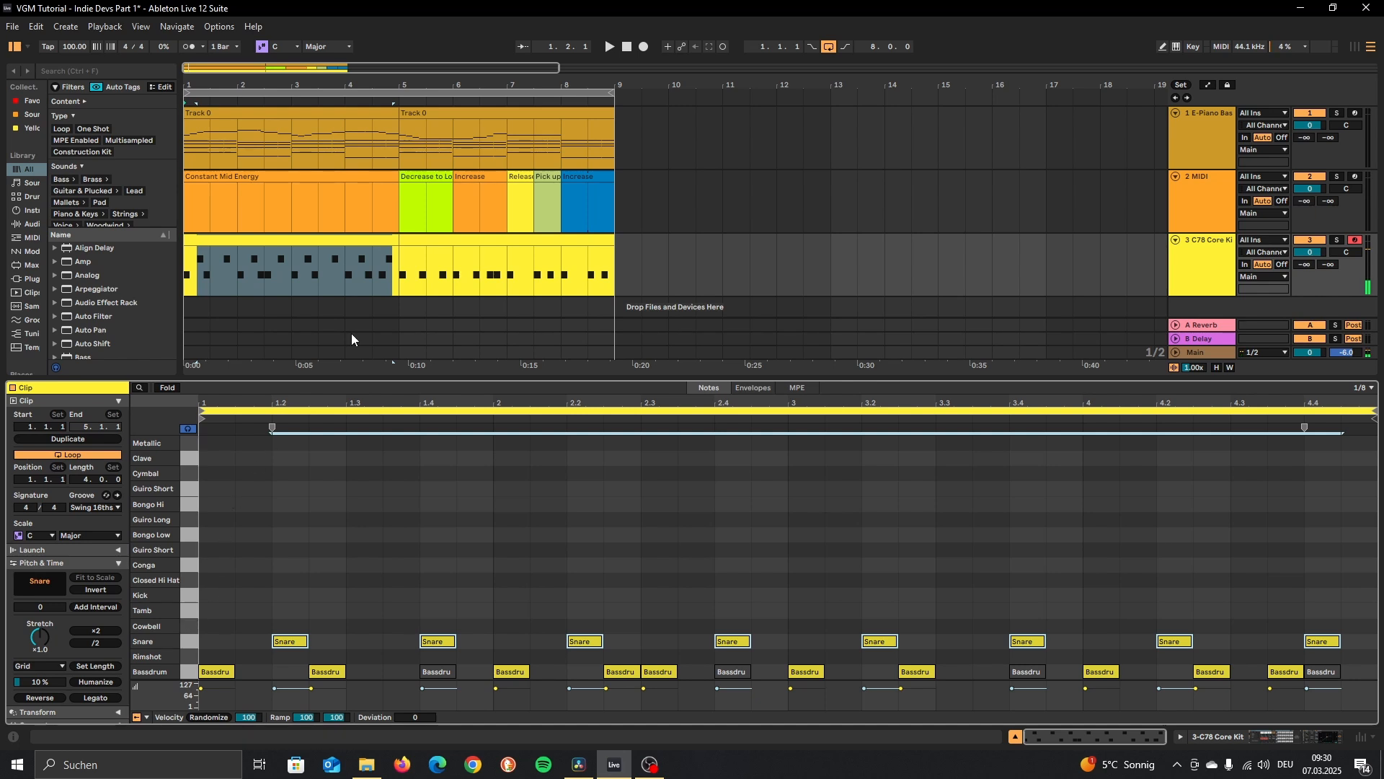
click(423, 244)
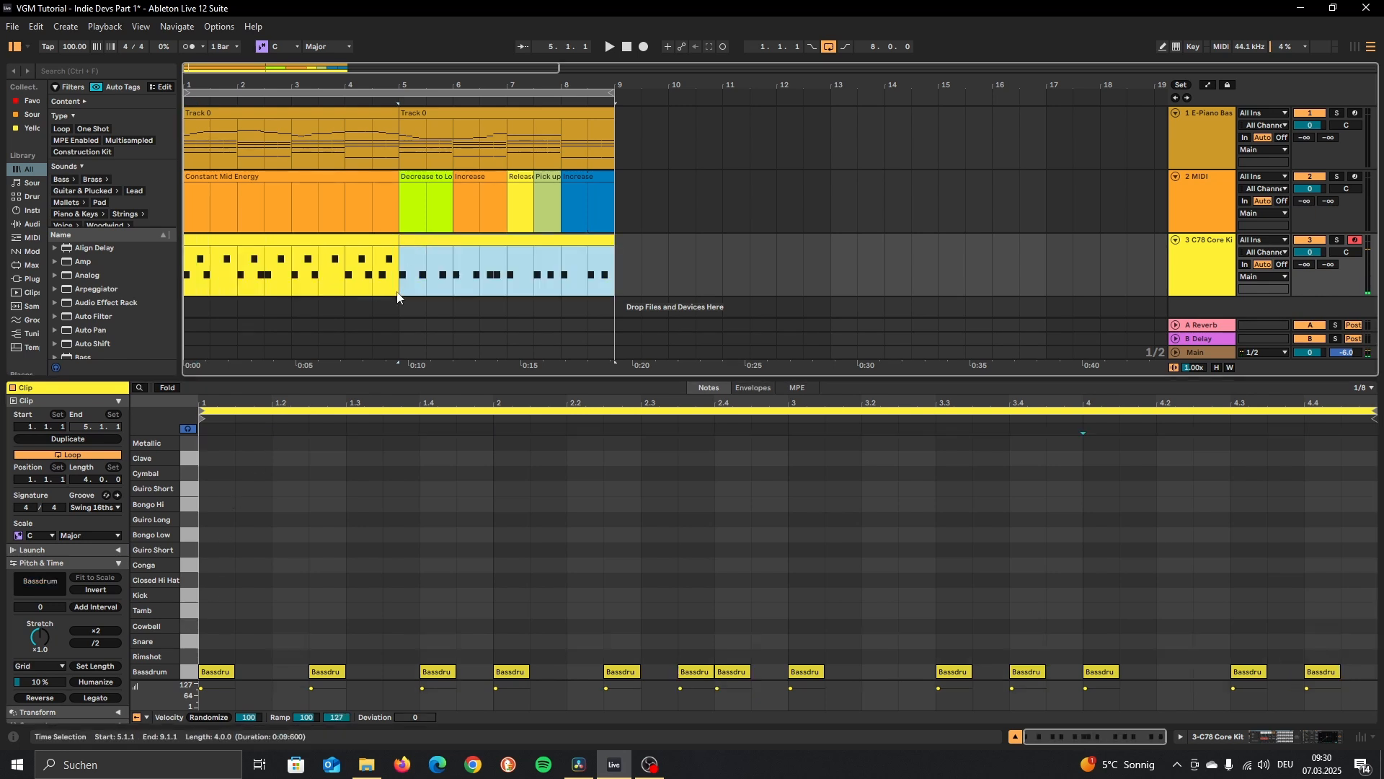
click(201, 620)
key(ctrl+v)
drag(209, 636, 289, 641)
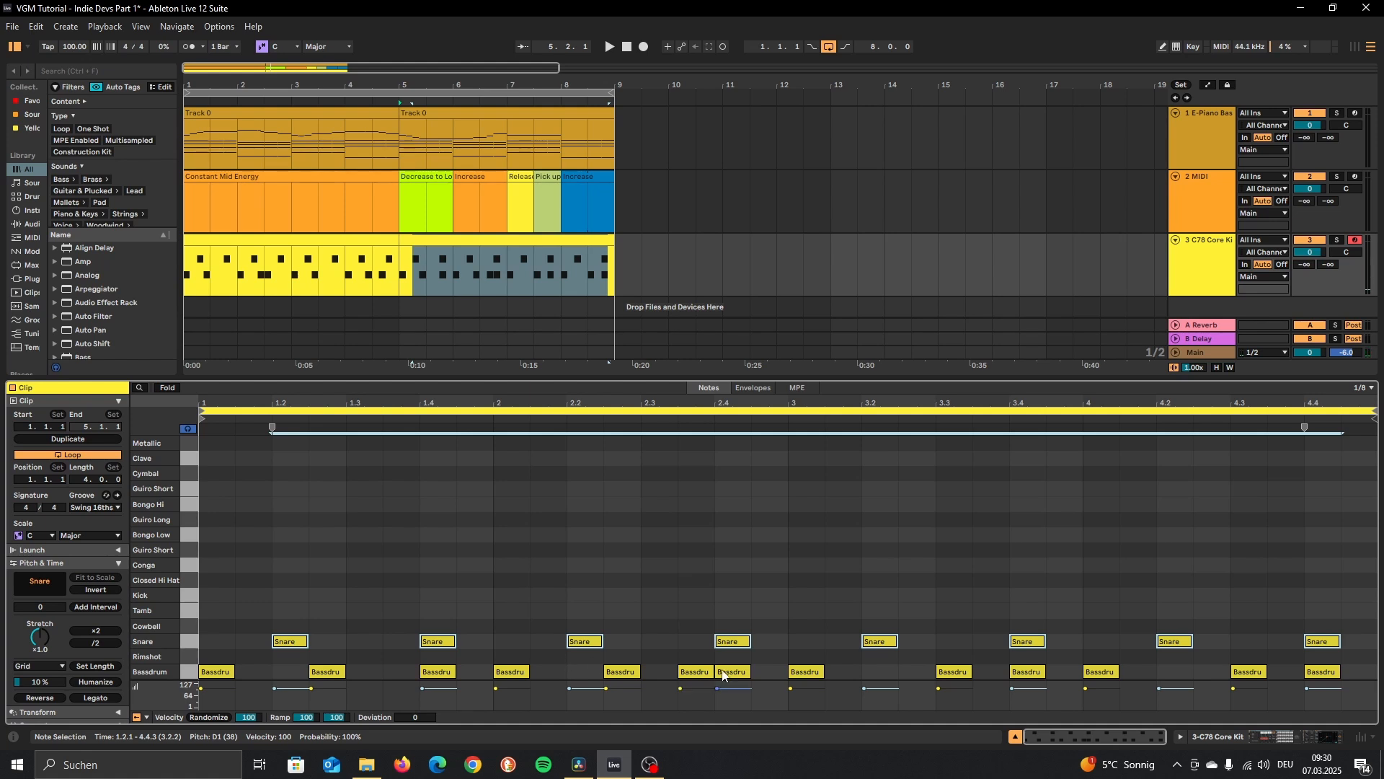
Deactivate the second drum clip's bass drum hits at 1.4, 2.4, 3.4 and 4.4.
click(436, 671)
key(0)
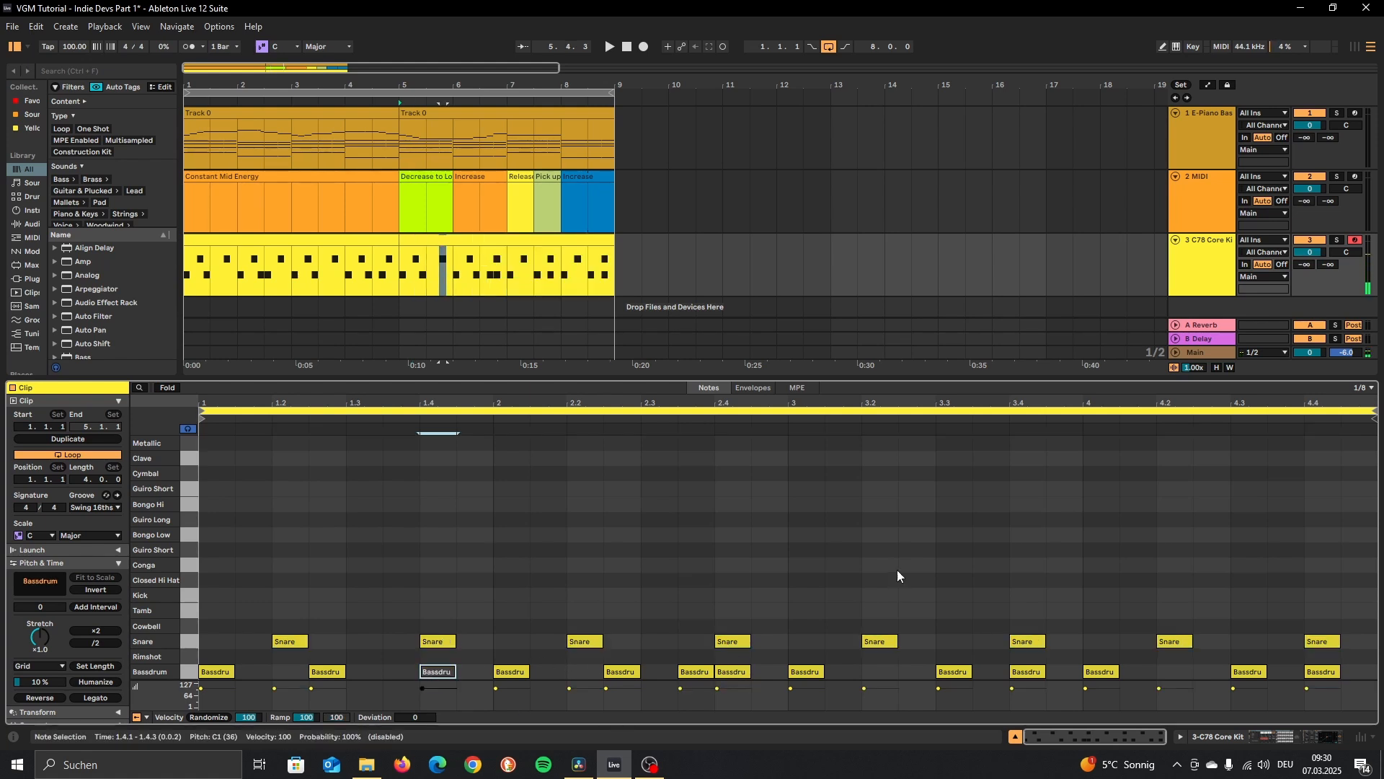
click(718, 670)
key(0)
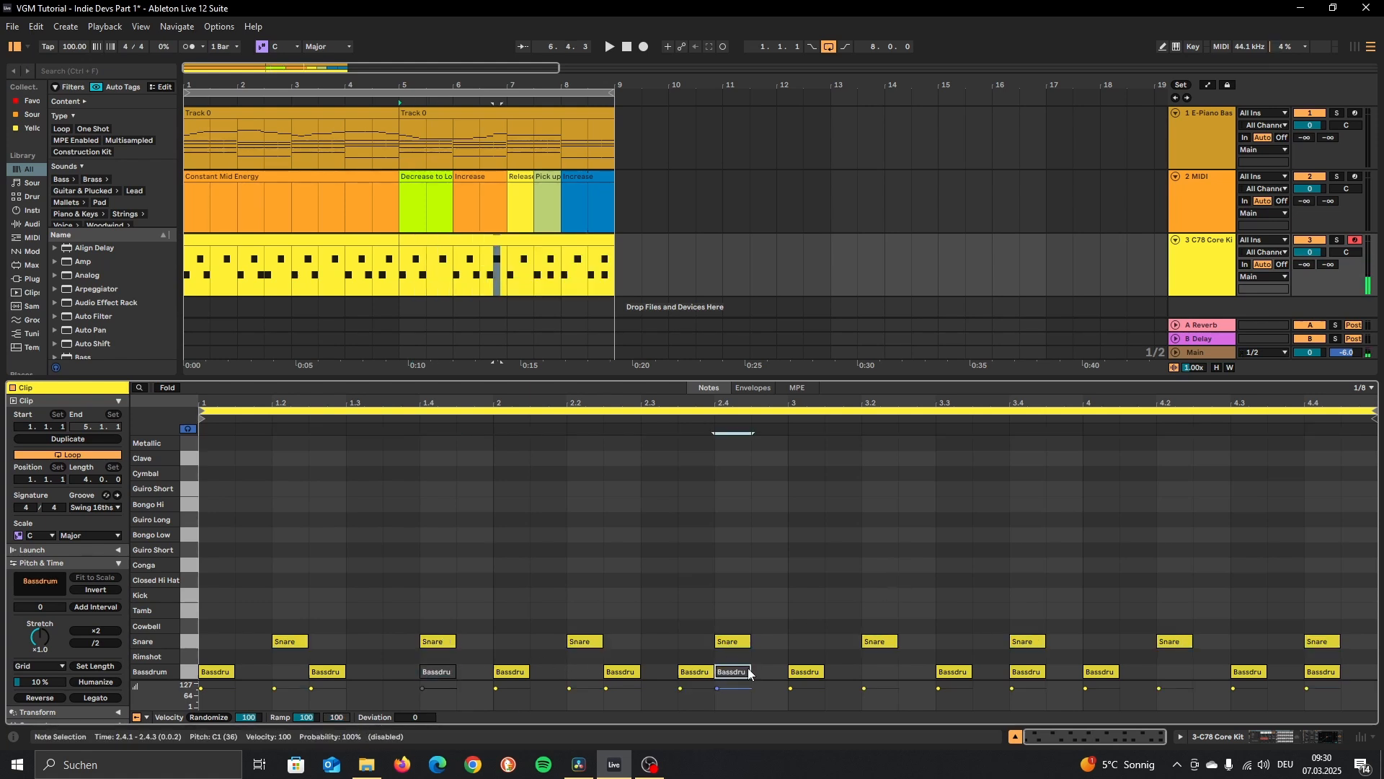
click(1027, 674)
key(0)
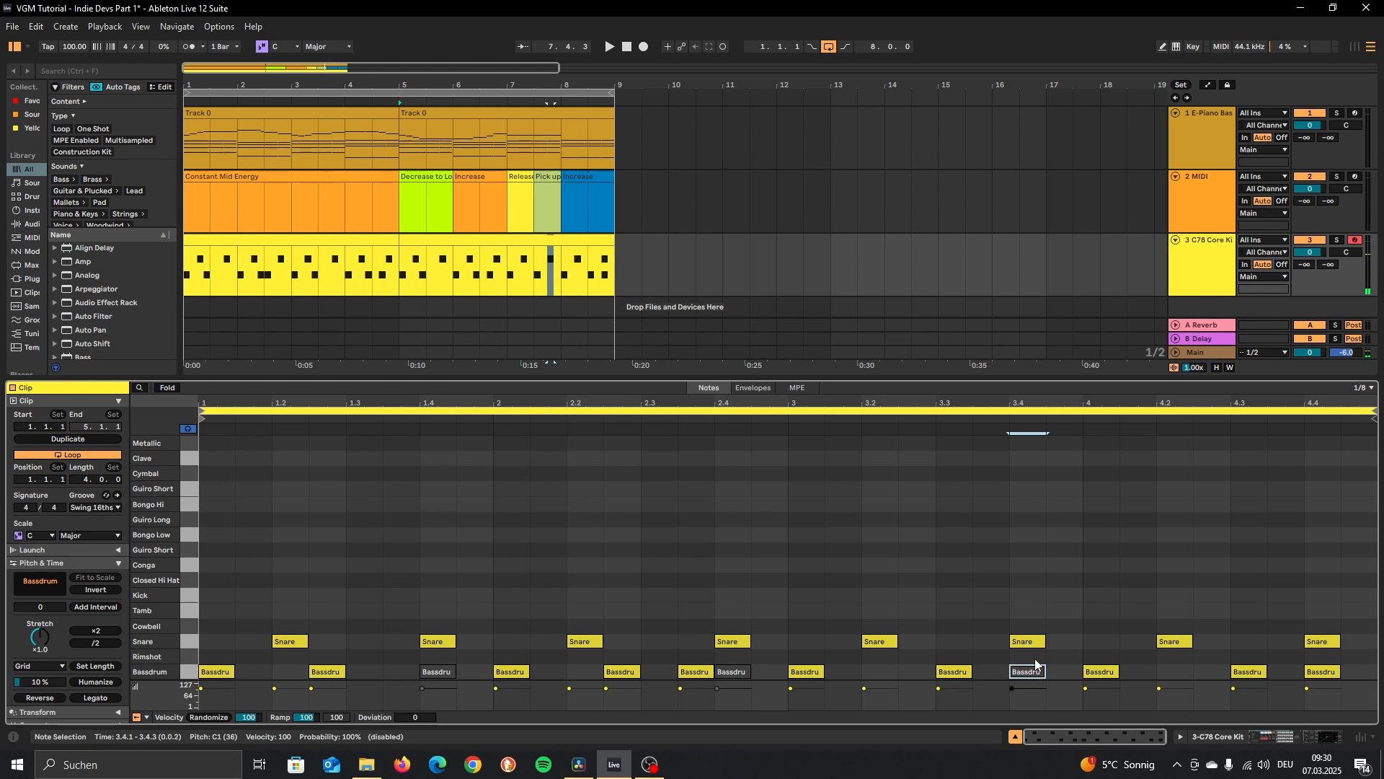
click(1312, 674)
key(0)
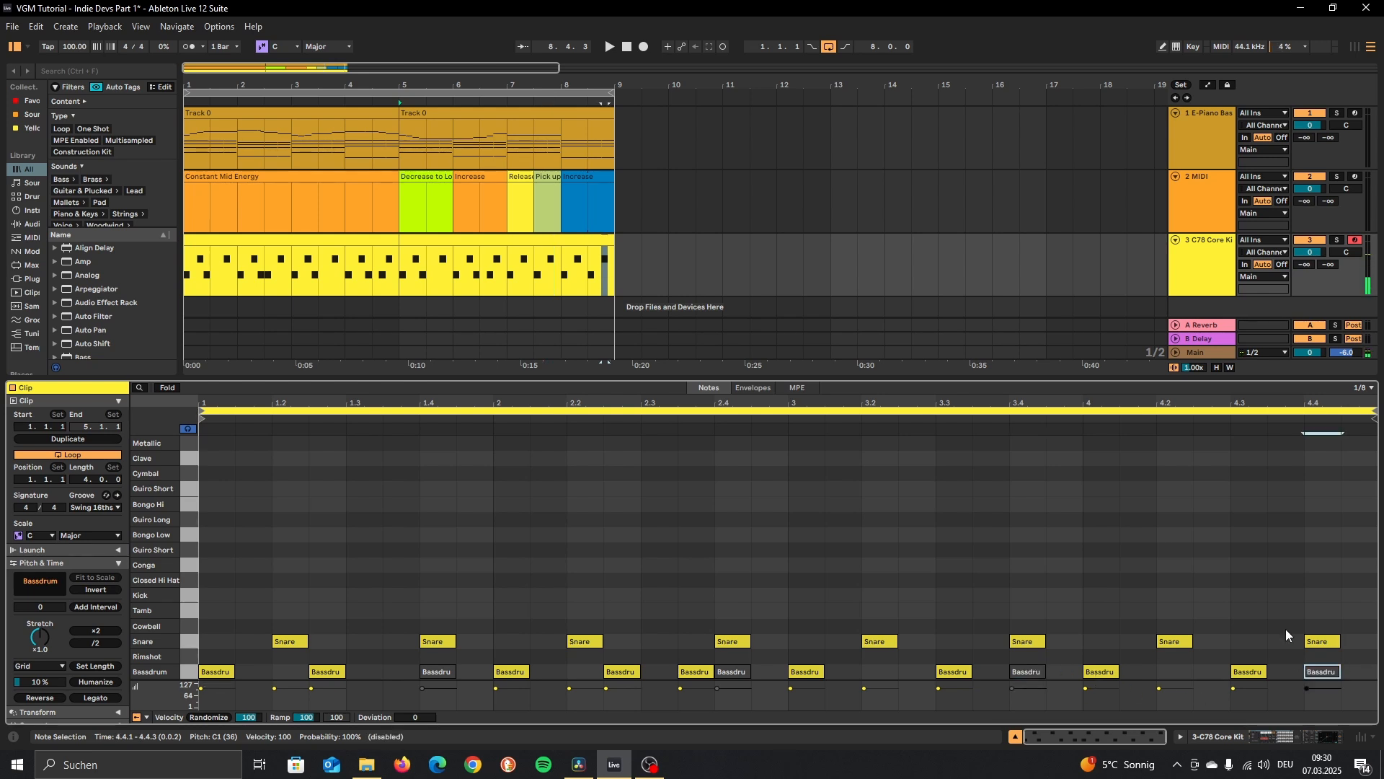
Play the arrangement from the start, add a bass drum at 4.2.3 in the second drum clip, and stop playback.
click(243, 238)
key(space)
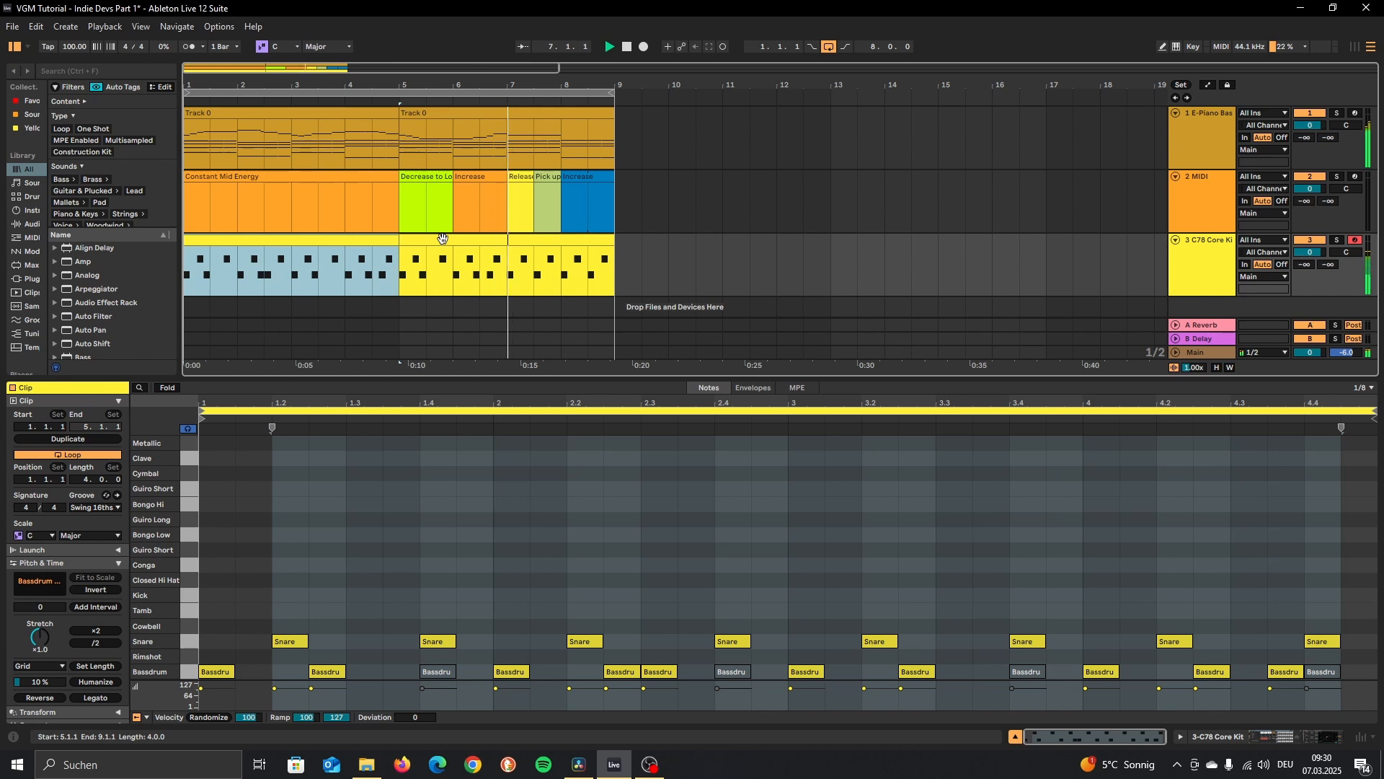
click(556, 239)
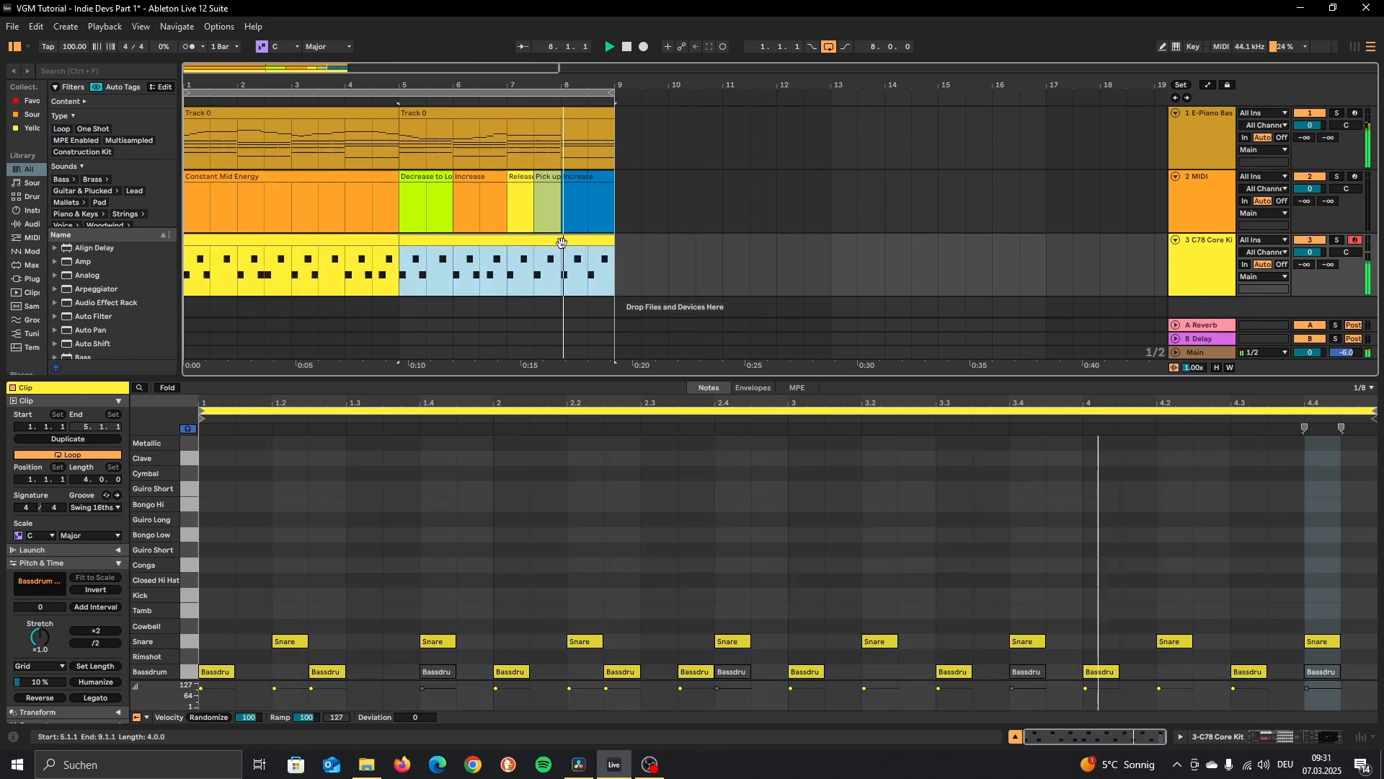
double_click(1218, 672)
key(space)
click(1076, 408)
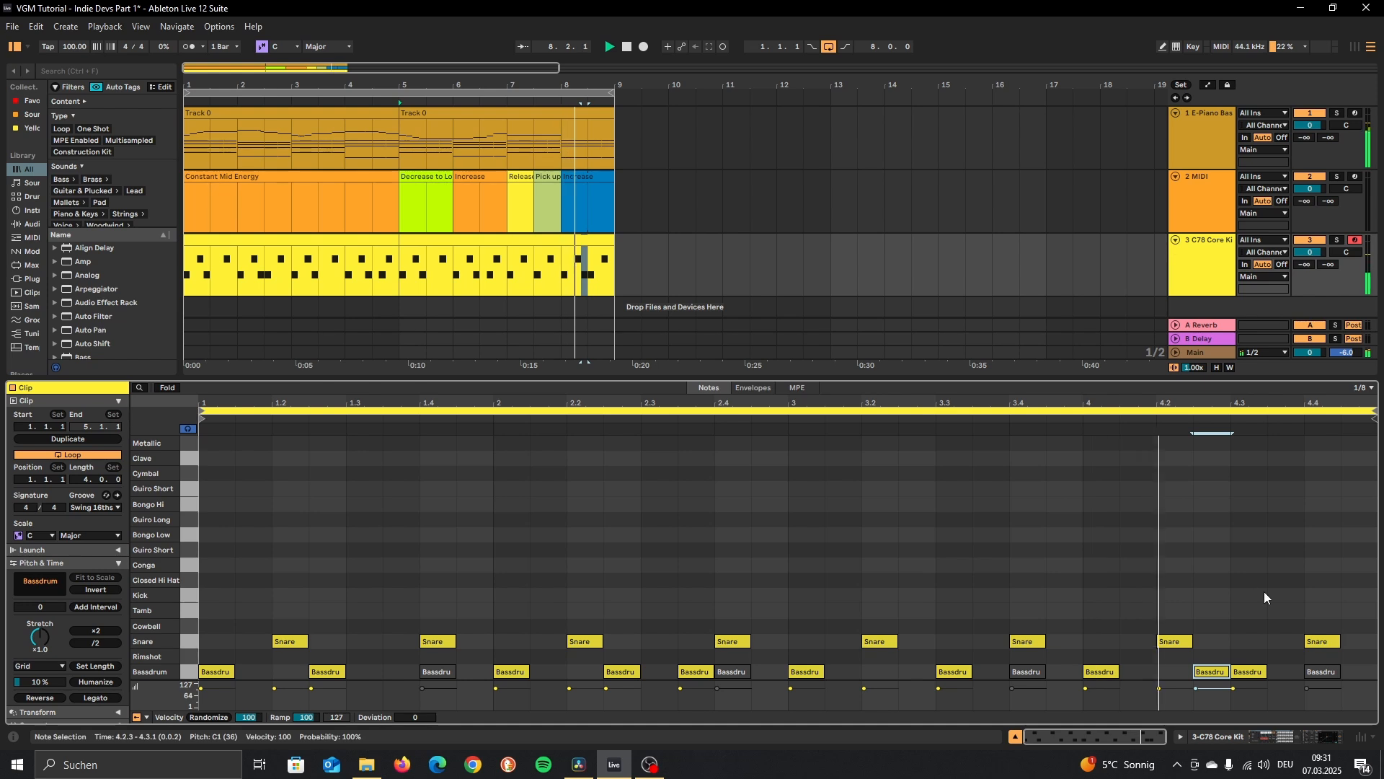
key(space)
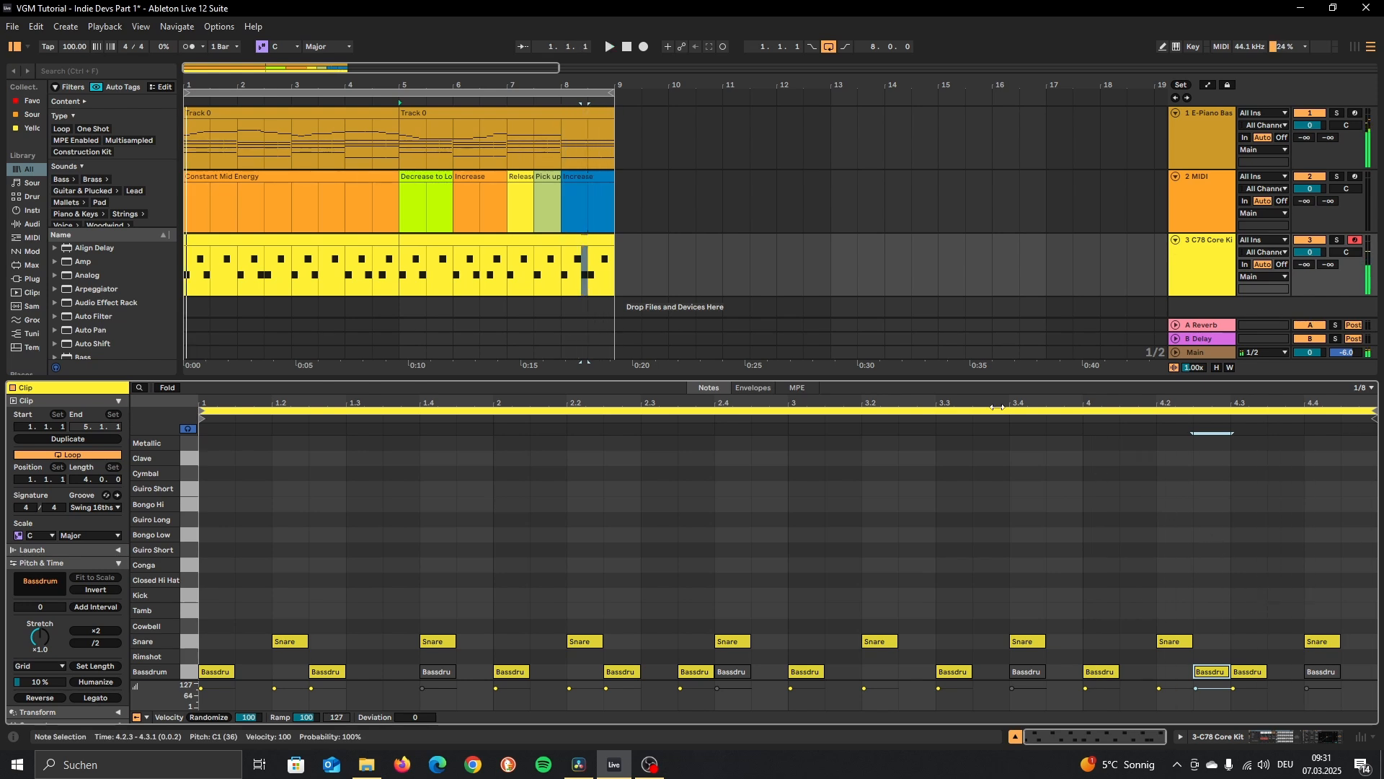
Add two eighth-note closed hi-hats at 1.1.1 and 1.1.3 in the first drum clip.
click(238, 235)
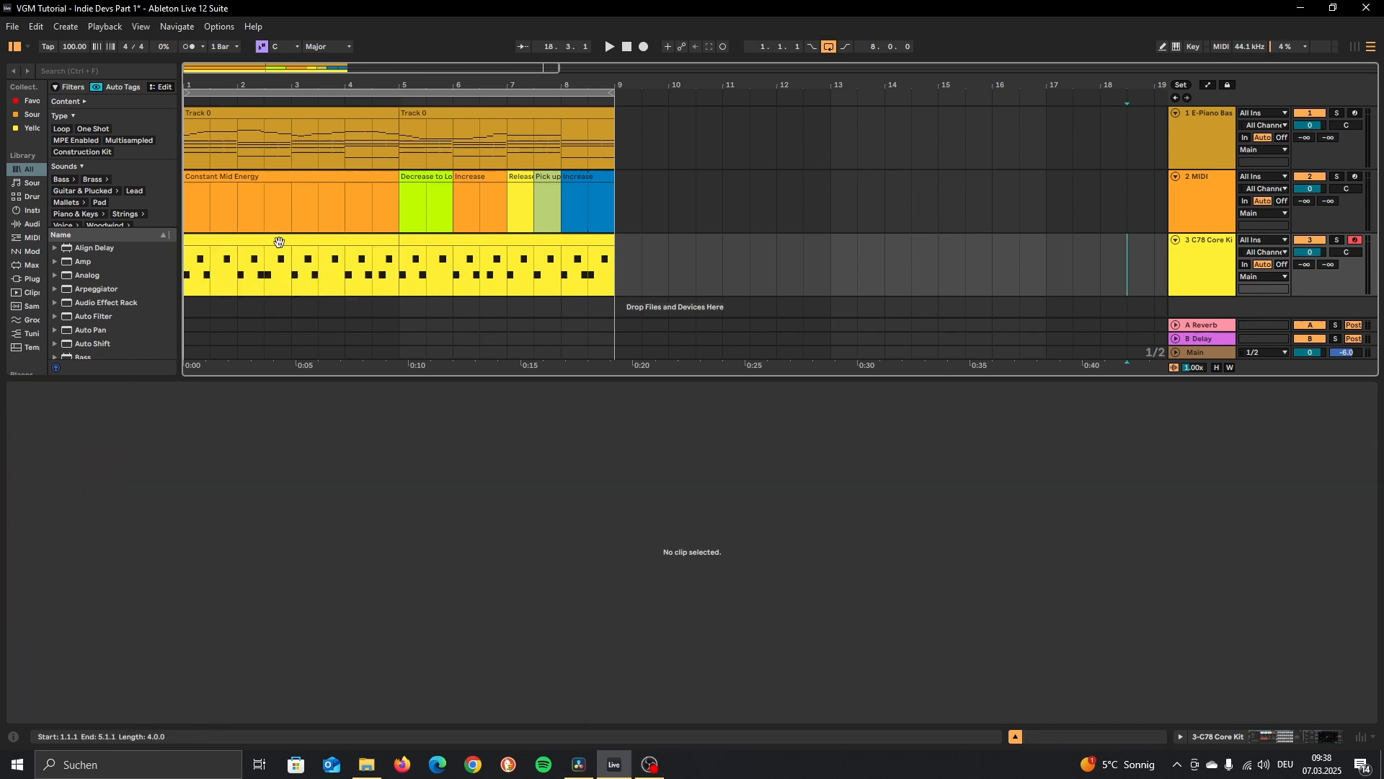
click(281, 242)
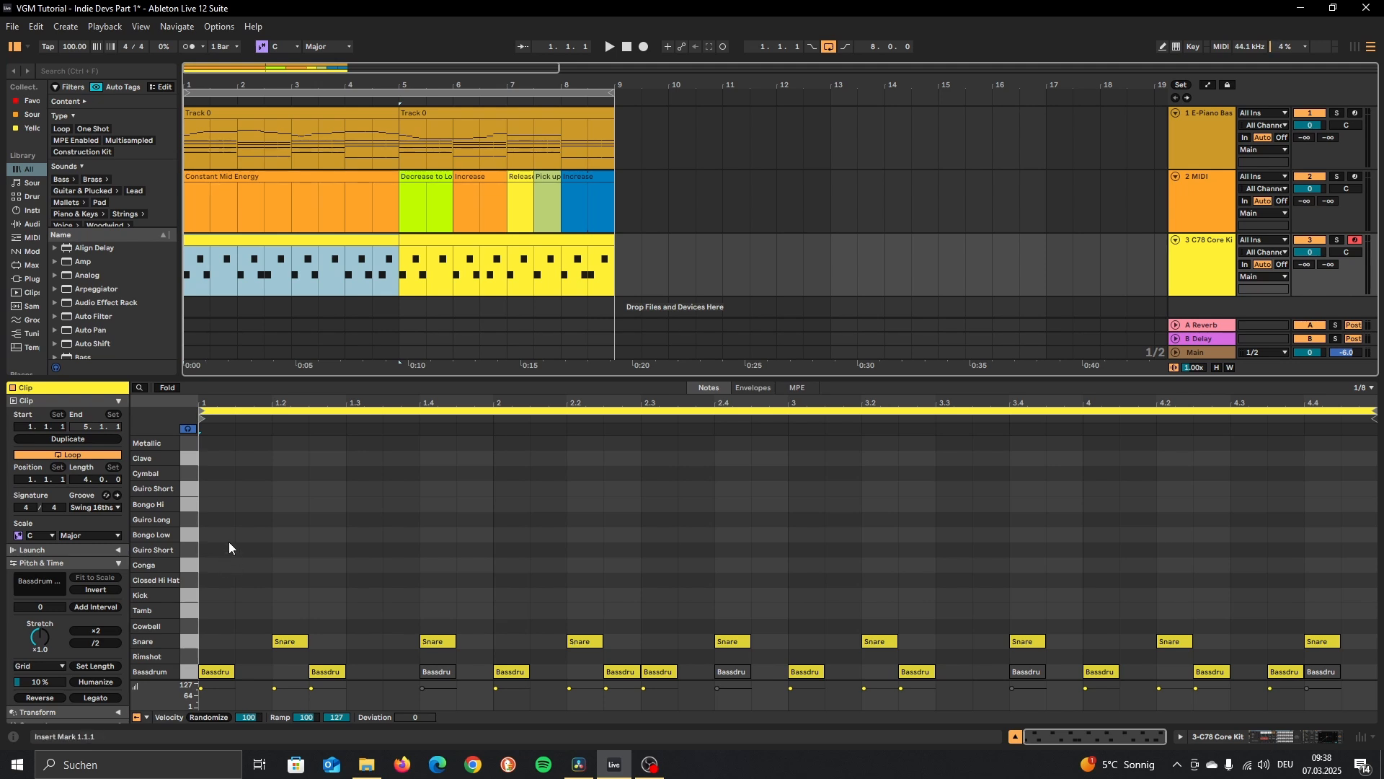
double_click(225, 580)
double_click(250, 580)
key(b)
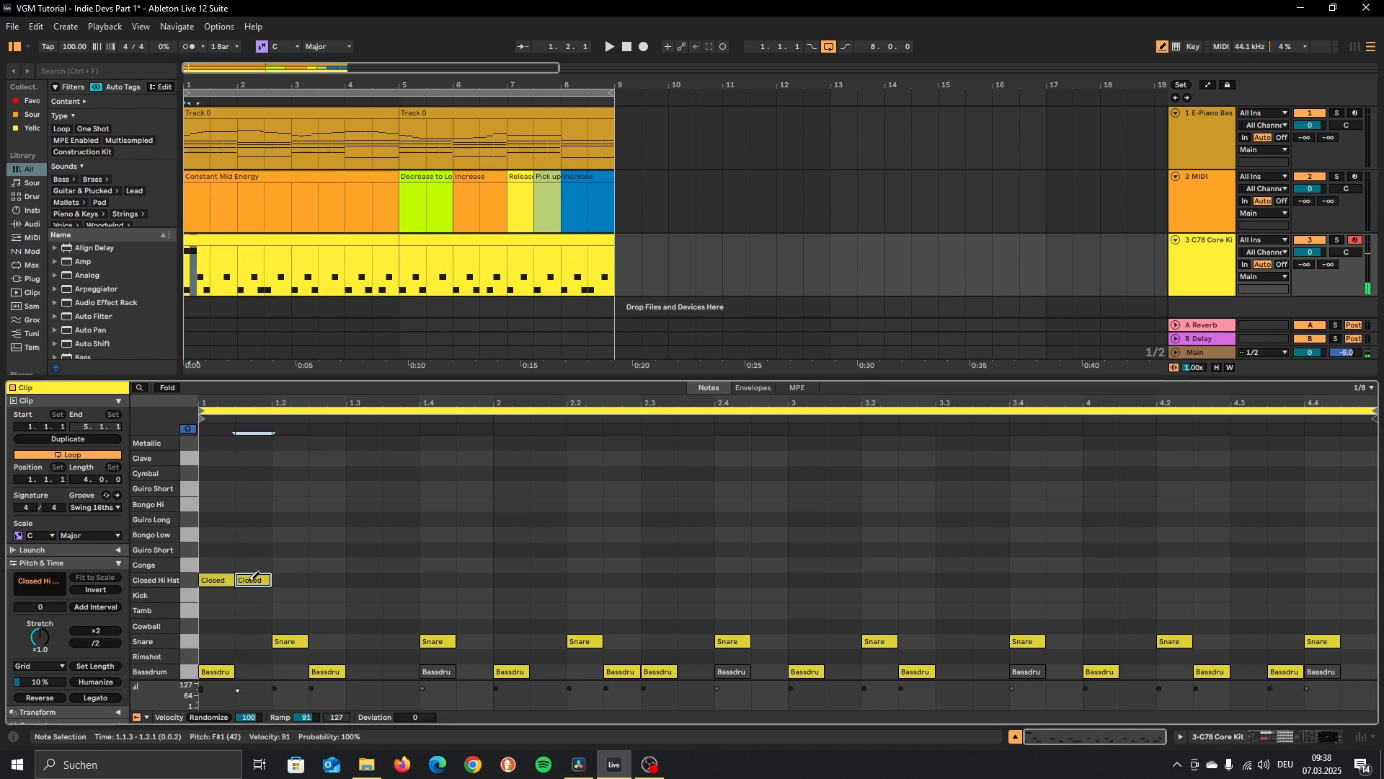
key(b)
key(Delete)
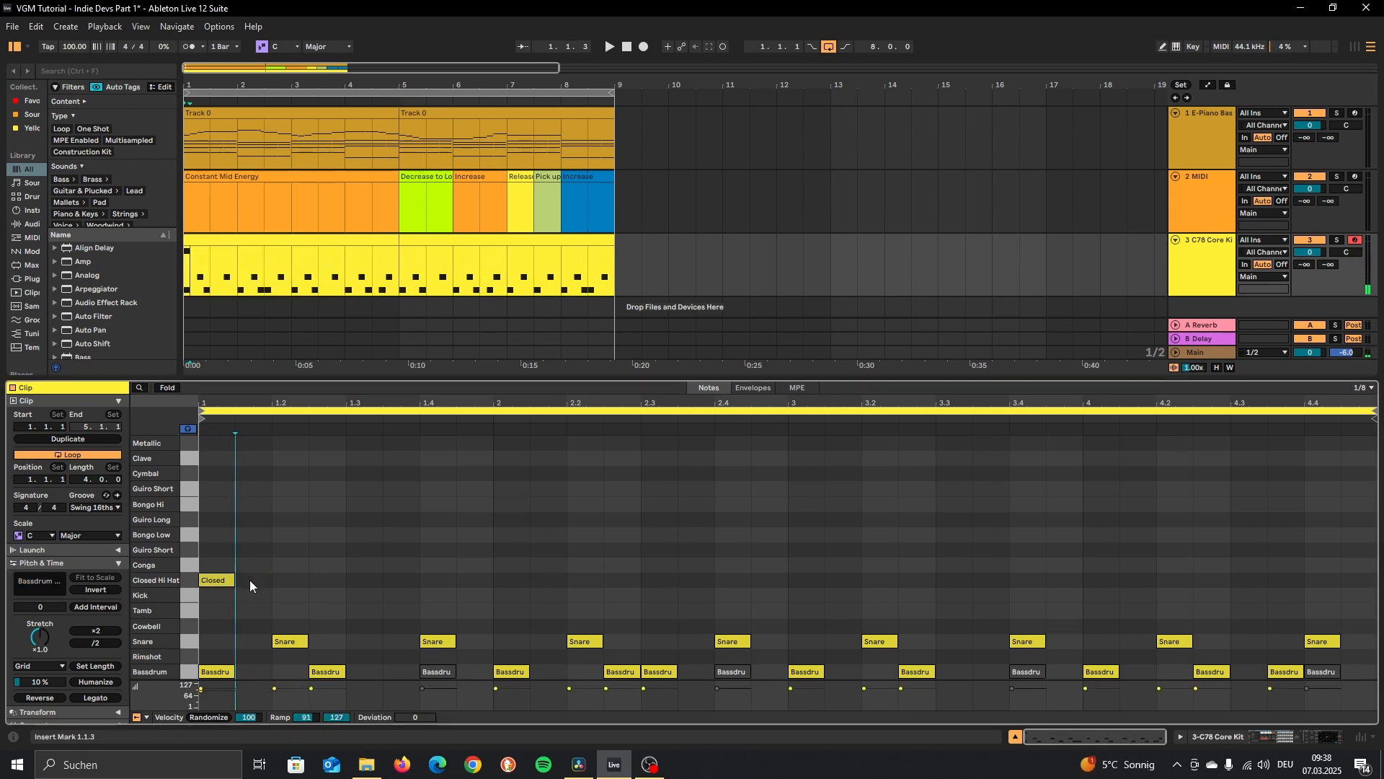
double_click(250, 579)
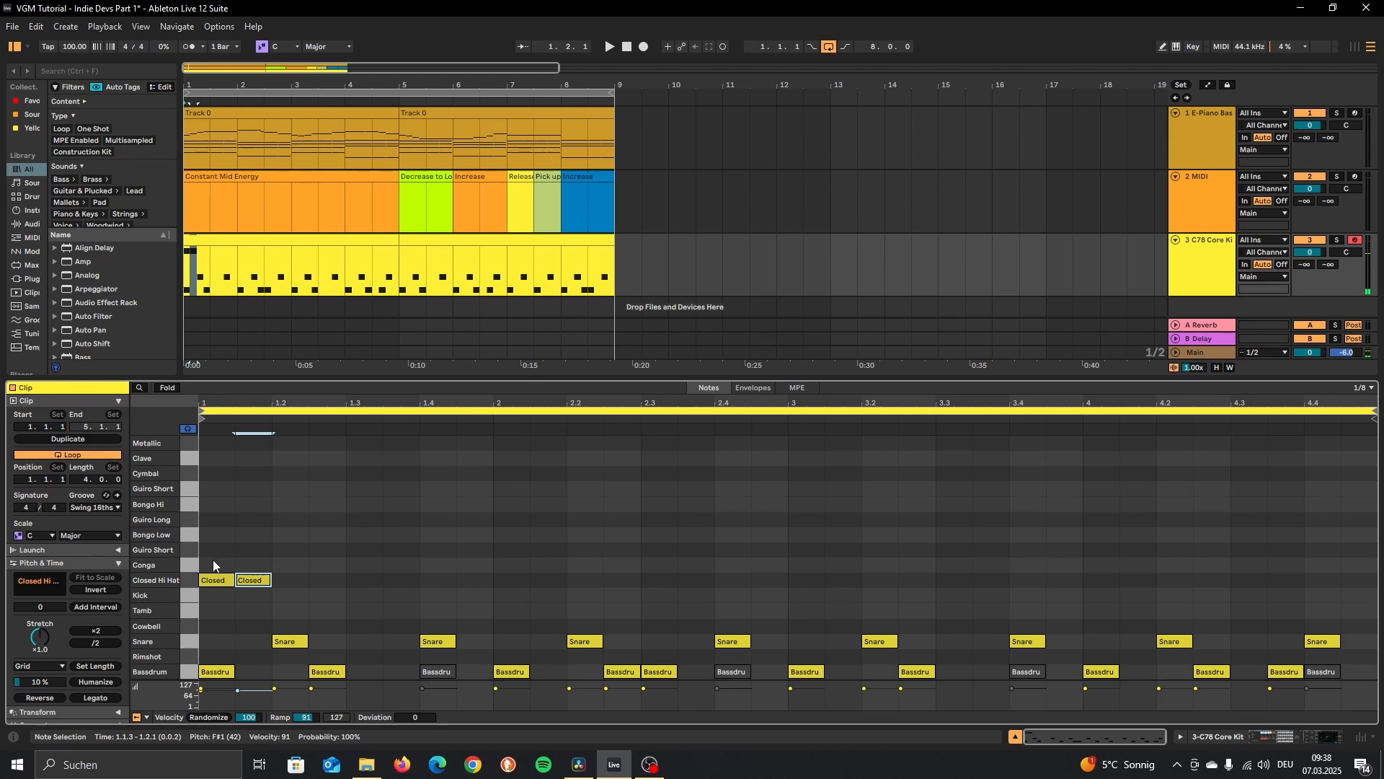
Duplicate the pair of closed hi-hats repeatedly until eighth notes fill all four bars of the first drum clip.
drag(213, 560, 260, 595)
key(ctrl+d)
key(ctrl+d)
key(ctrl+d)
key(ctrl+d)
key(ctrl+d)
key(ctrl+d)
key(ctrl+d)
key(ctrl+d)
key(ctrl+d)
key(ctrl+d)
key(ctrl+d)
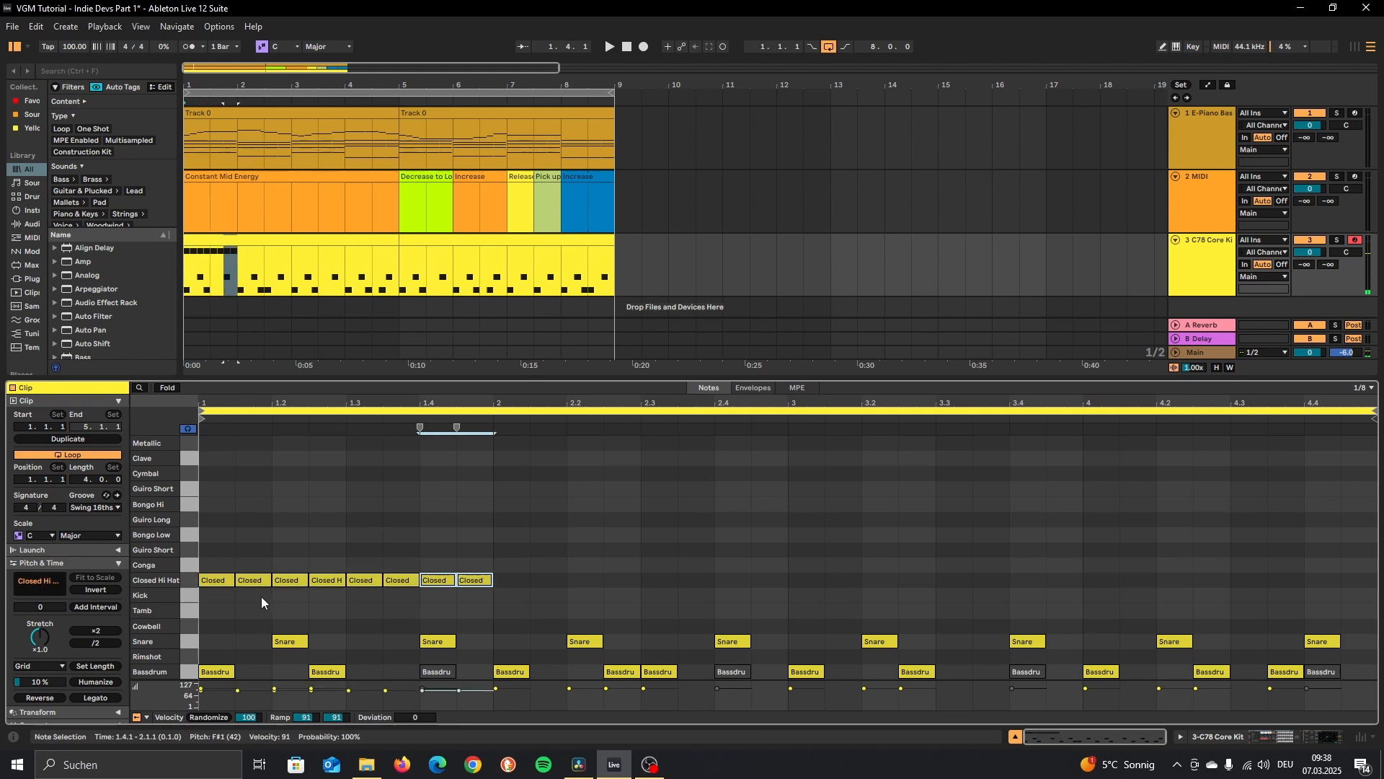
key(ctrl+d)
key(ctrl+d)
key(ctrl+d)
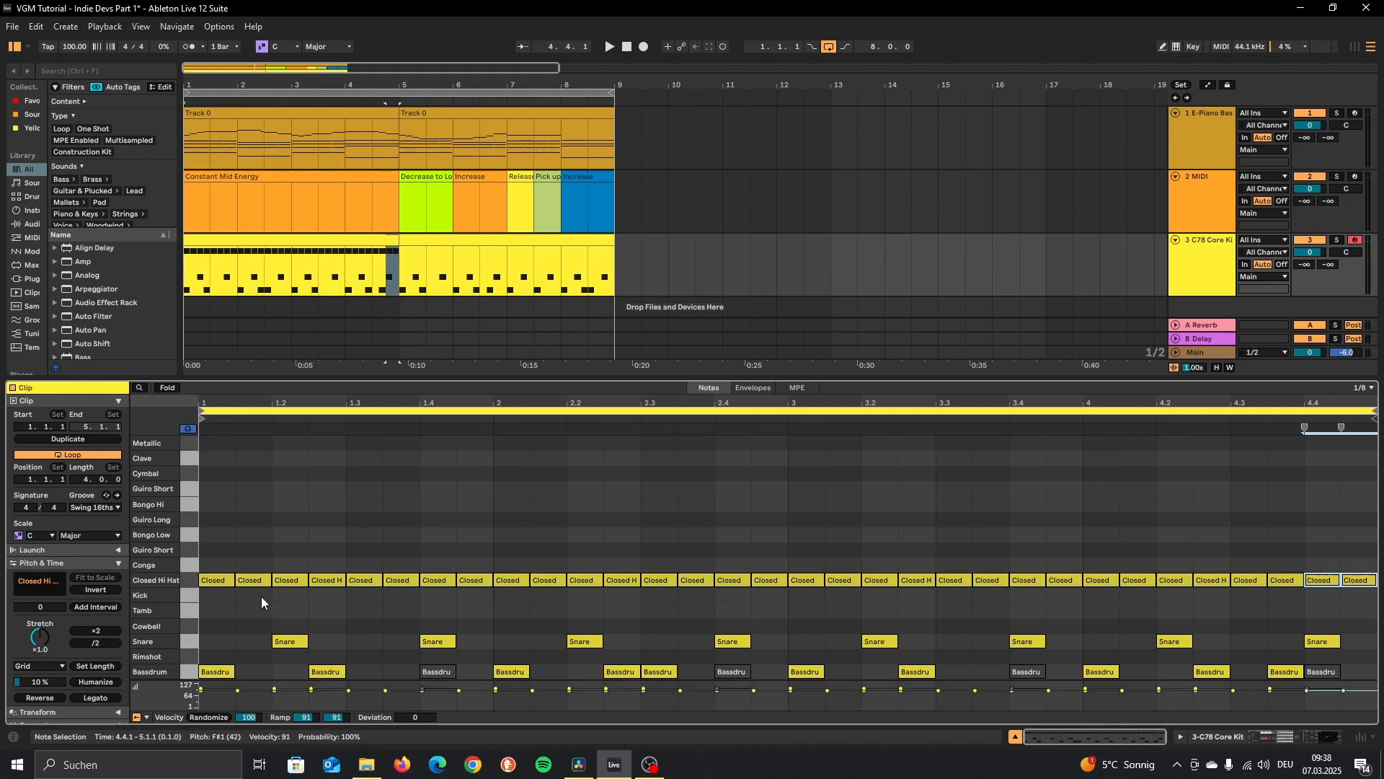
Play the first drum clip from its start with the closed hi-hats, and stop playback.
click(204, 238)
key(space)
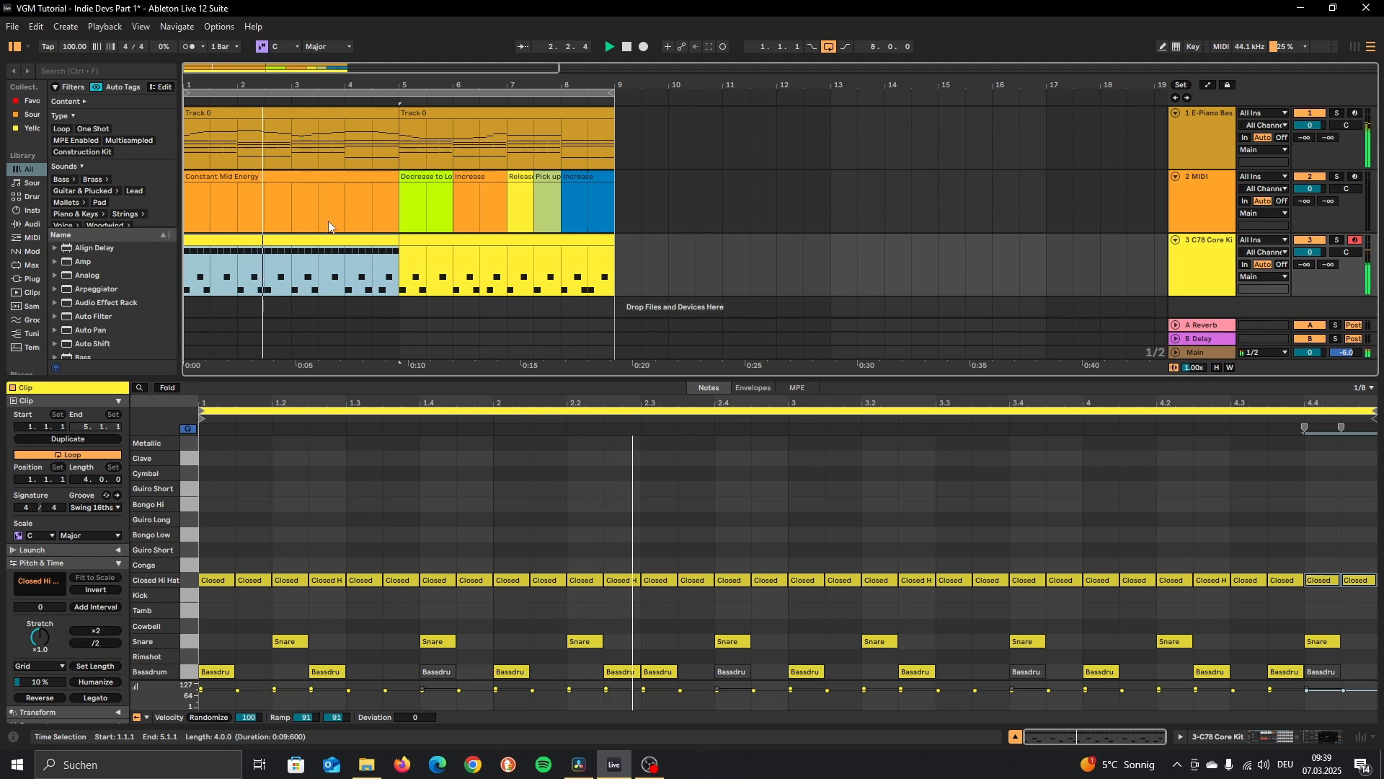
key(space)
Examine the energy marker clips on the MIDI track, especially Decrease to Low, and compare them with the first drum clip.
click(596, 177)
shift+click(328, 180)
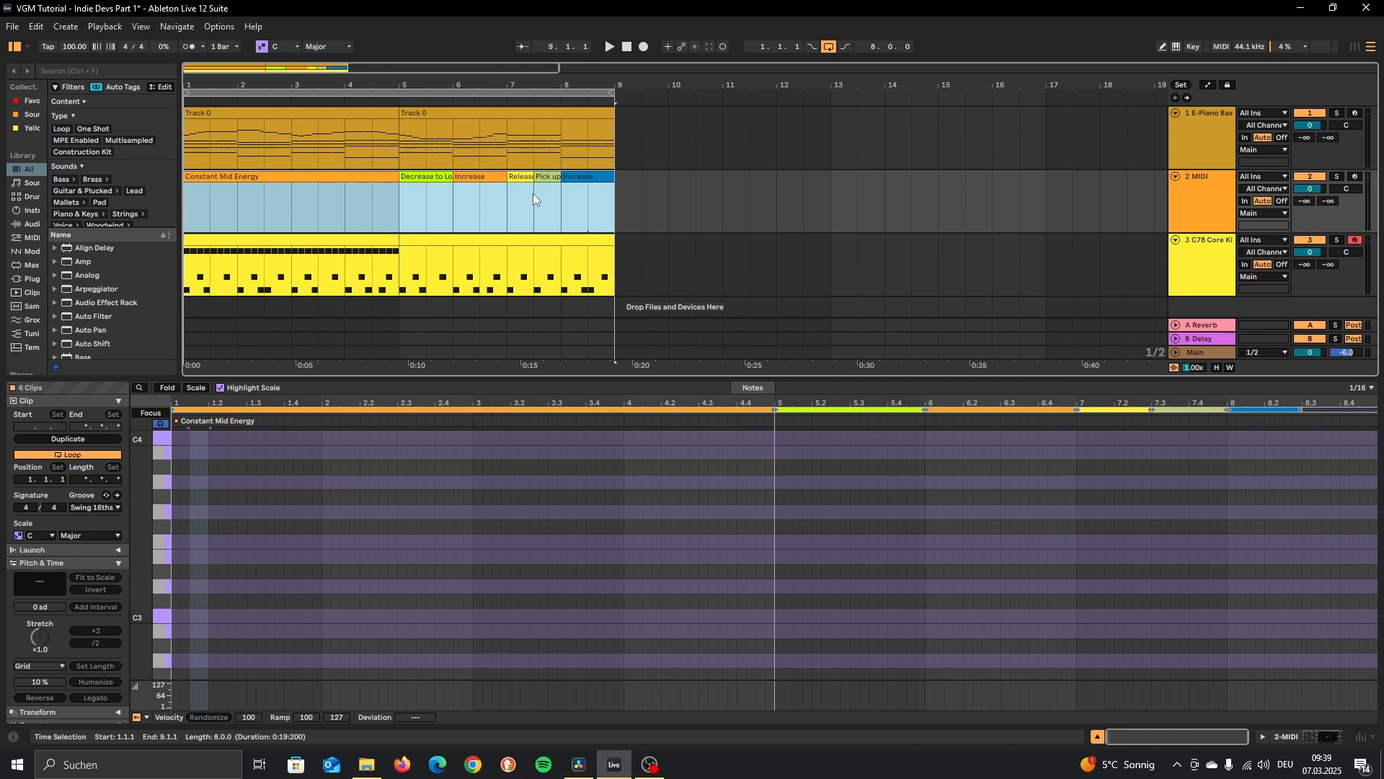
click(417, 179)
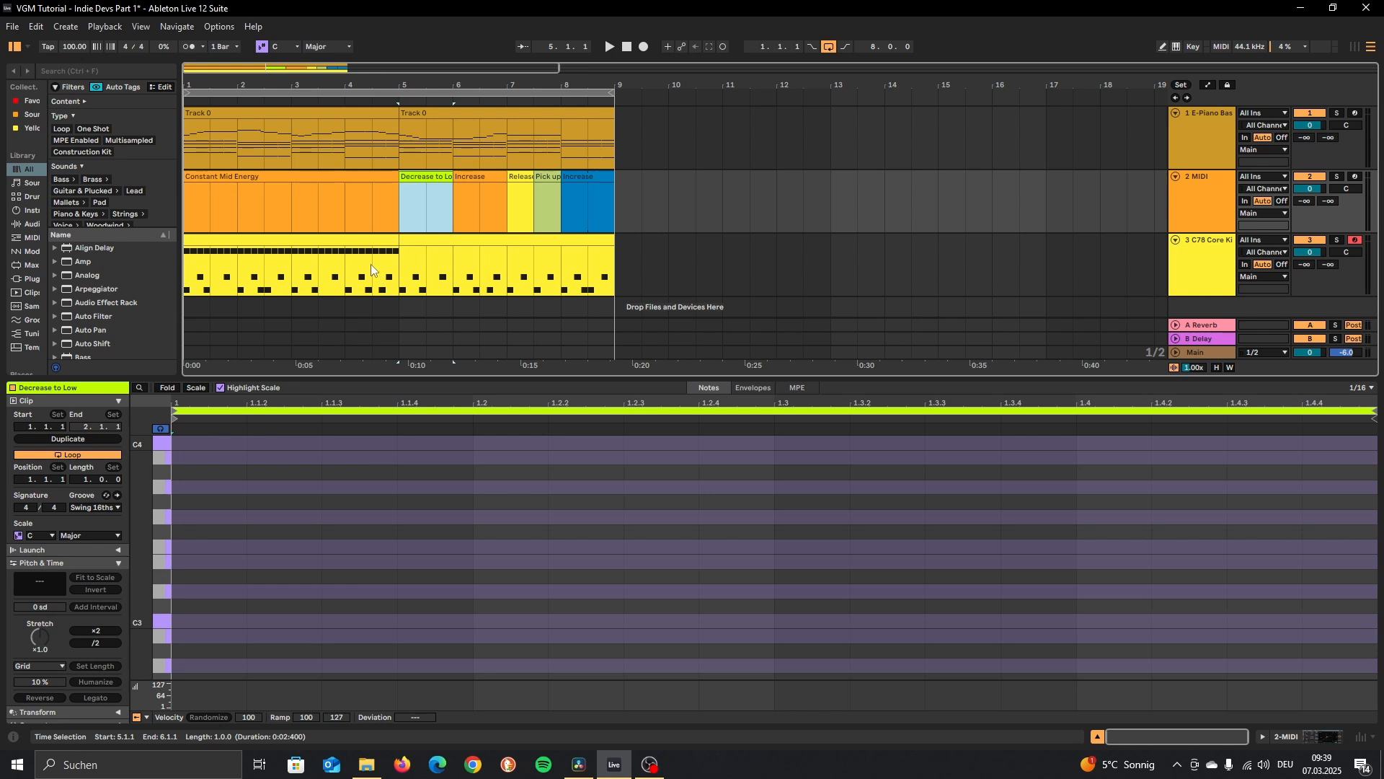
click(371, 263)
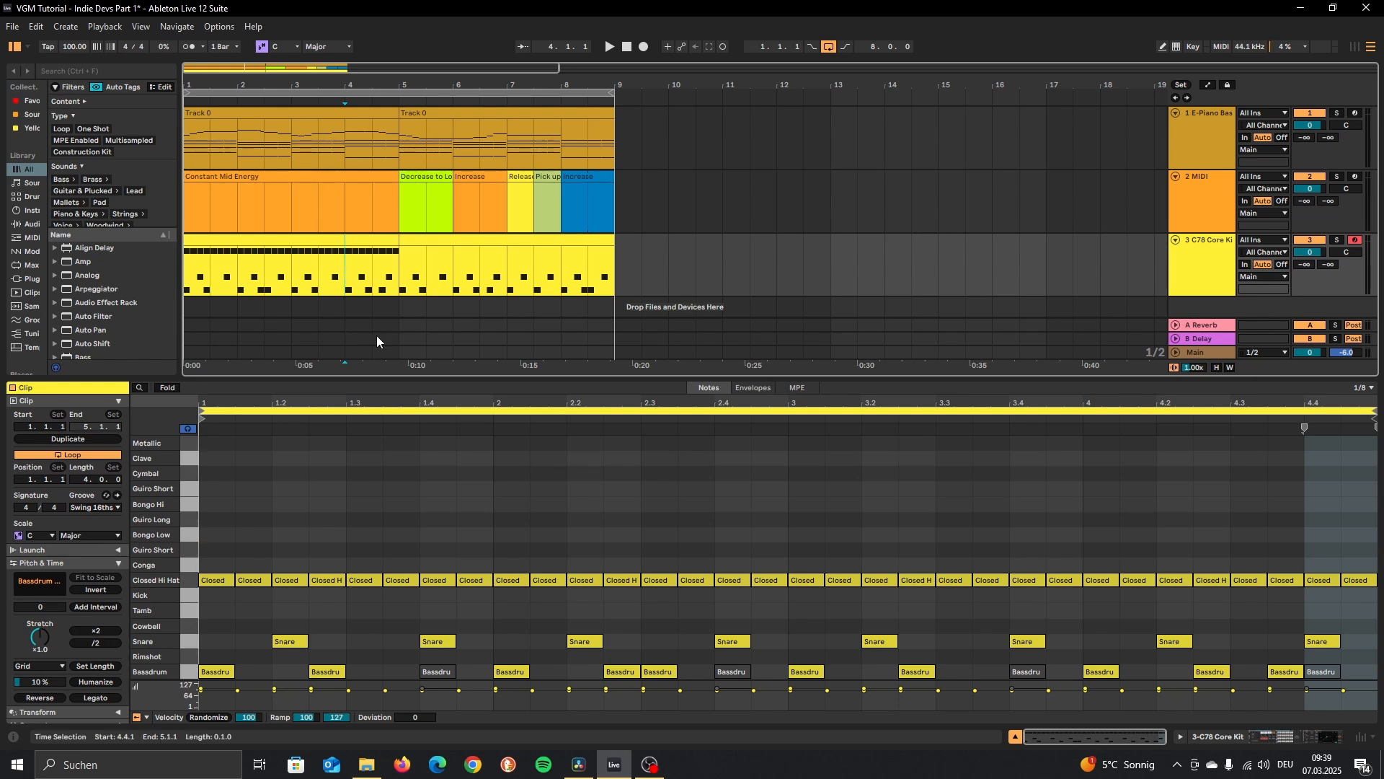
click(419, 177)
click(365, 238)
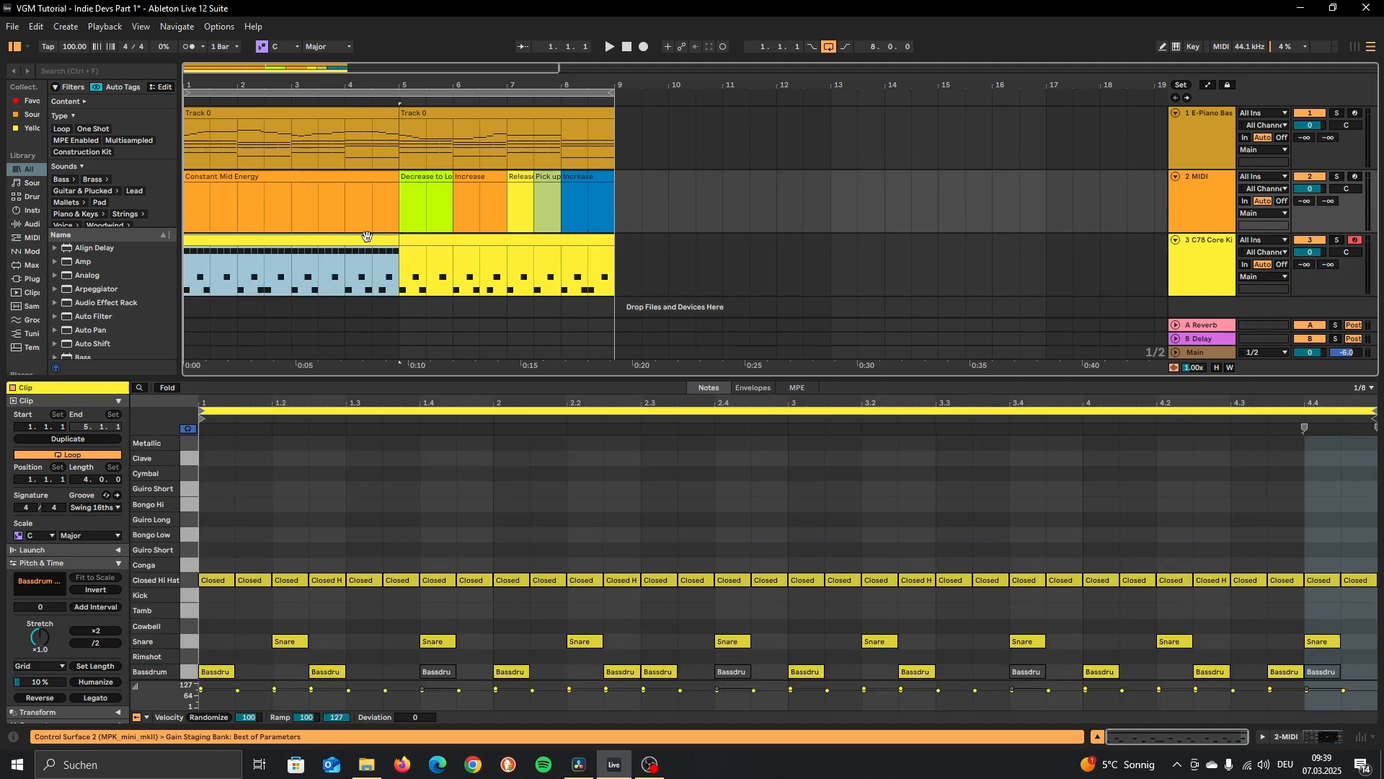
In the second drum clip, set the note grid to 1/4 and add quarter-note closed hi-hats through bars 1 and 2.
click(426, 237)
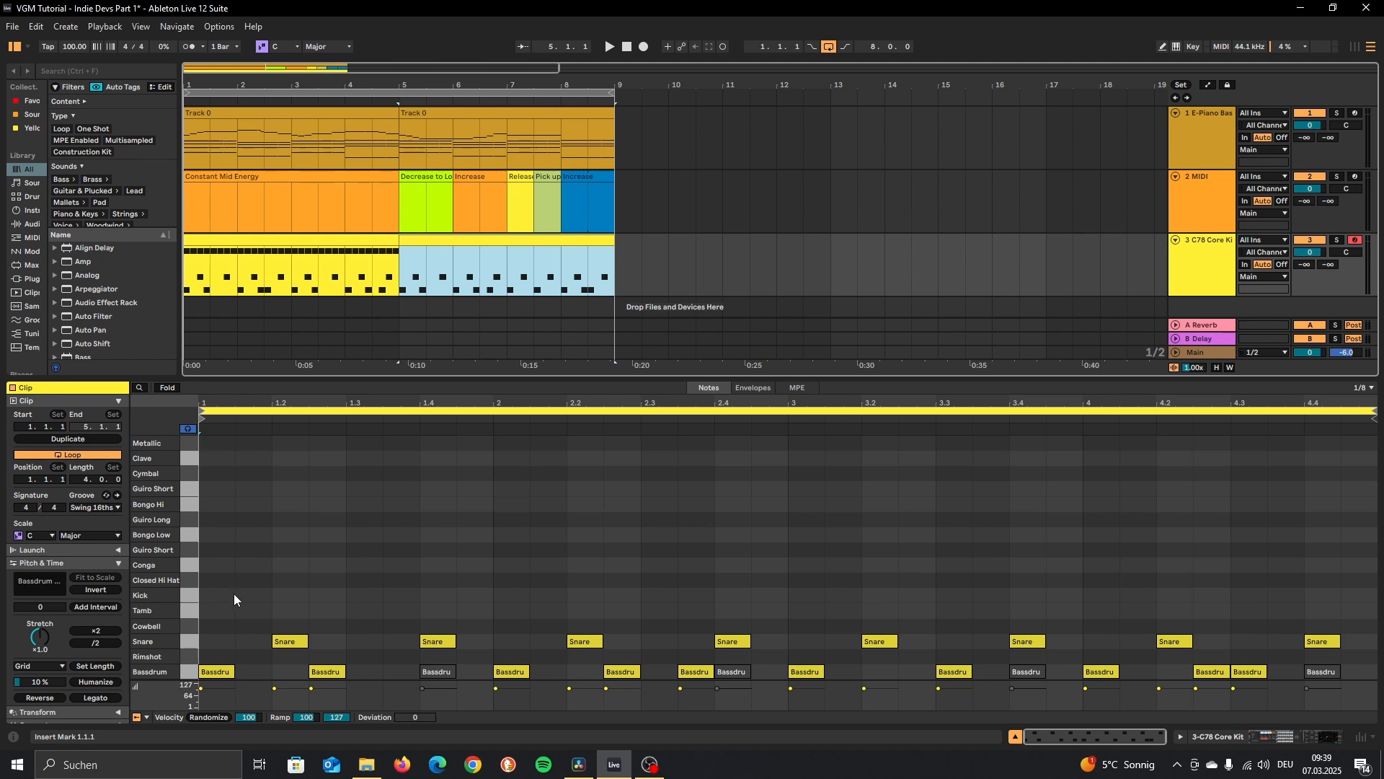
key(ctrl+1)
key(ctrl+1)
key(ctrl+2)
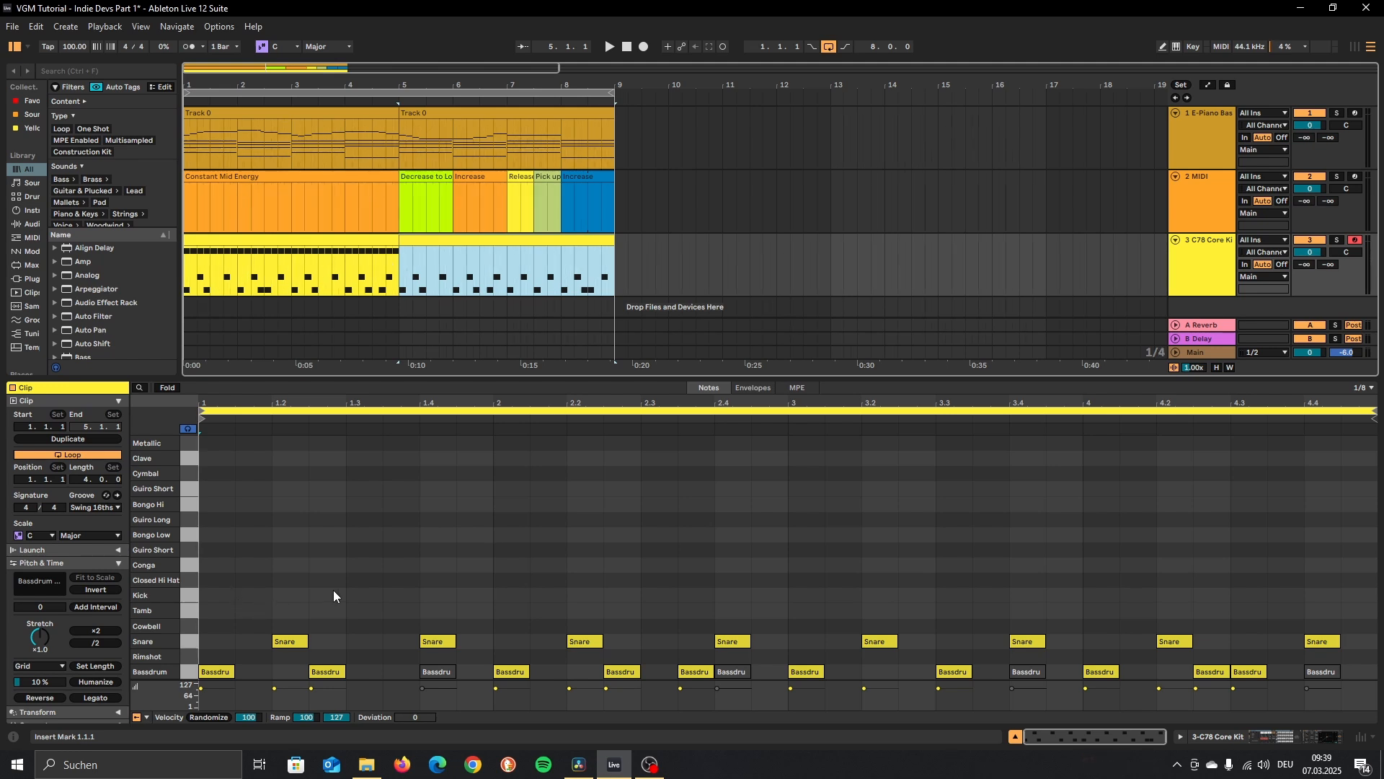
click(646, 564)
key(ctrl+2)
click(231, 577)
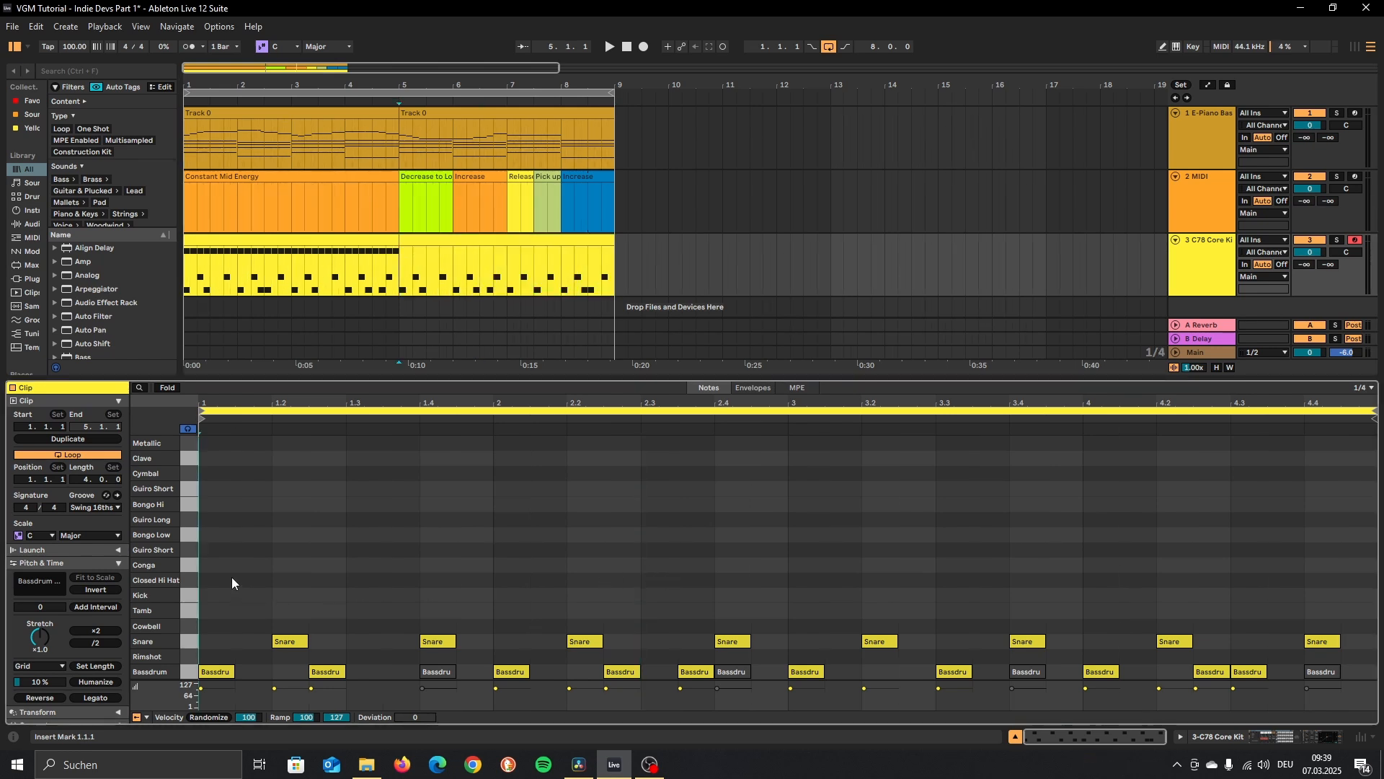
drag(232, 577, 752, 583)
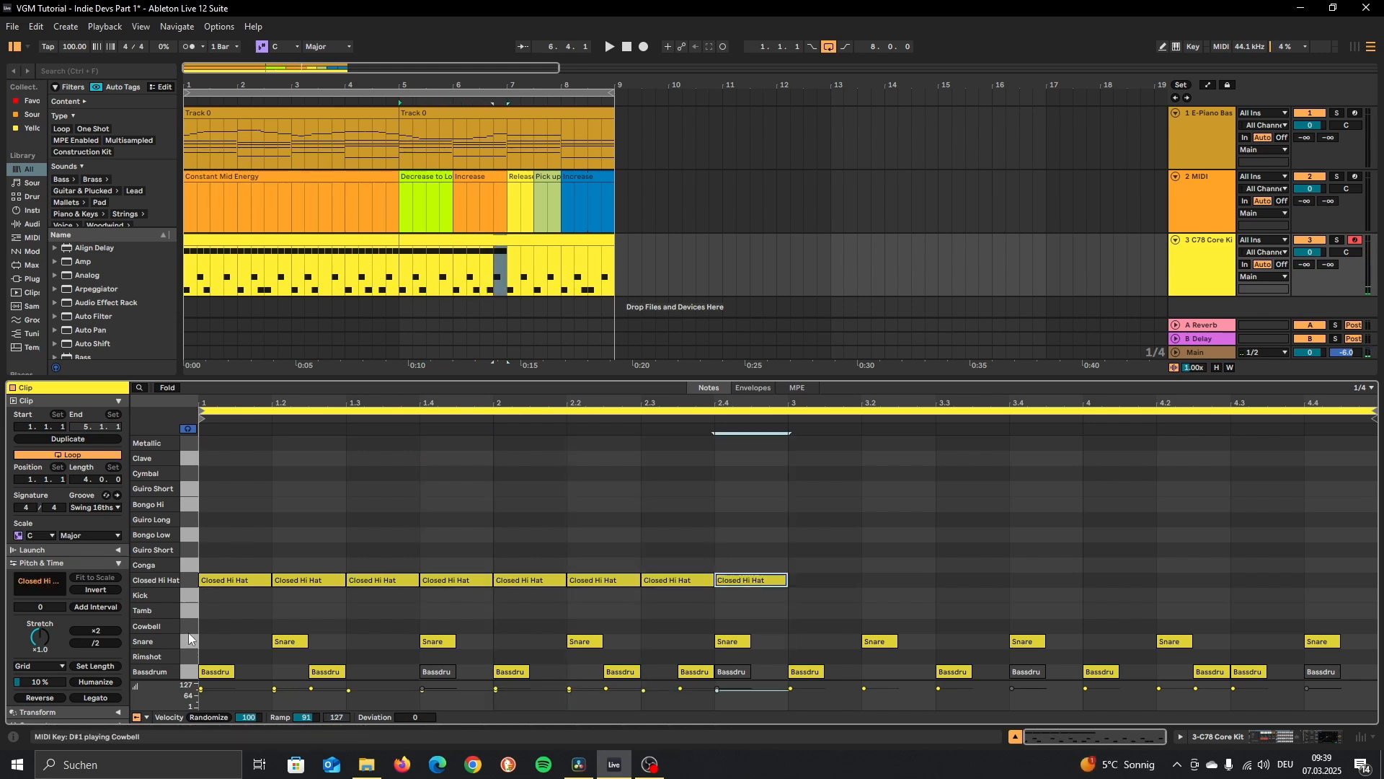
Play the arrangement from bar 4 into the second drum clip to hear its quarter-note closed hi-hats, and stop playback.
drag(191, 621, 188, 713)
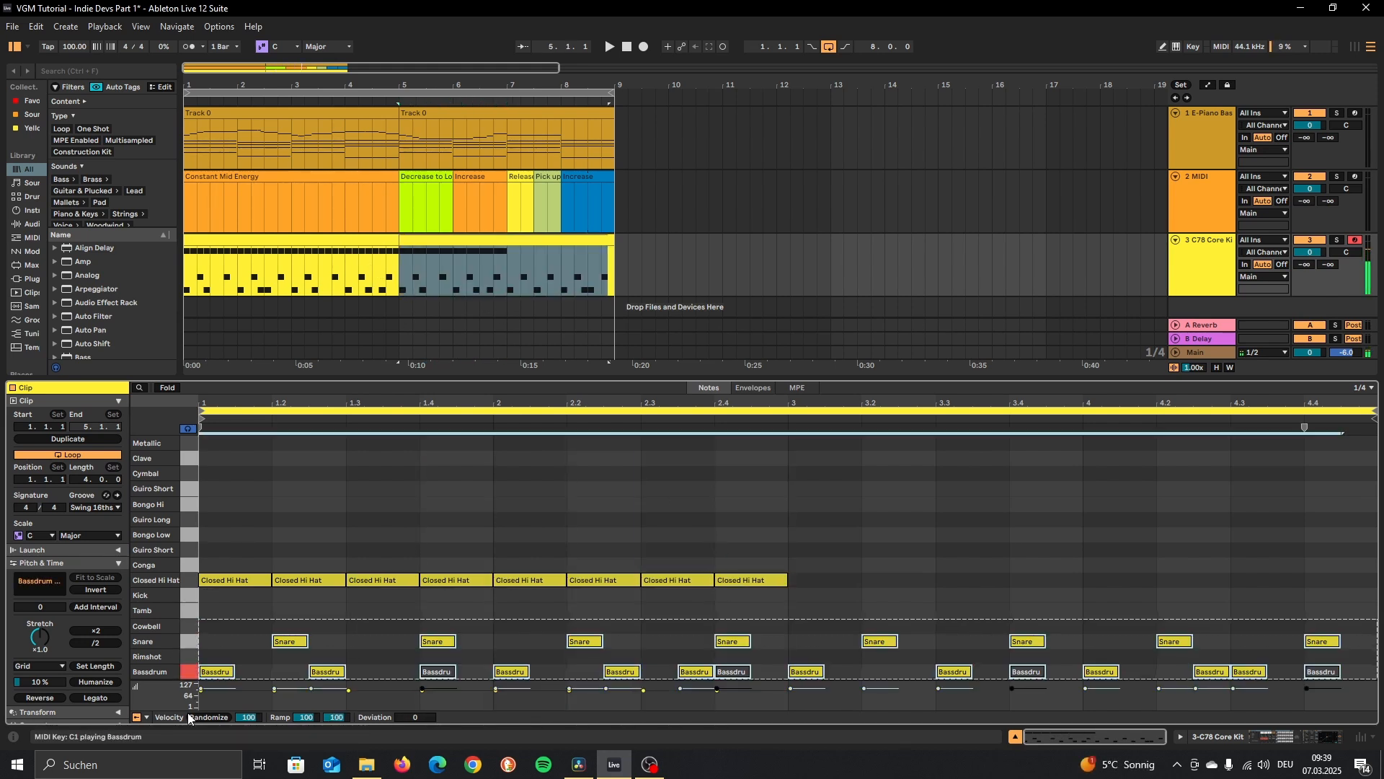
click(370, 271)
key(space)
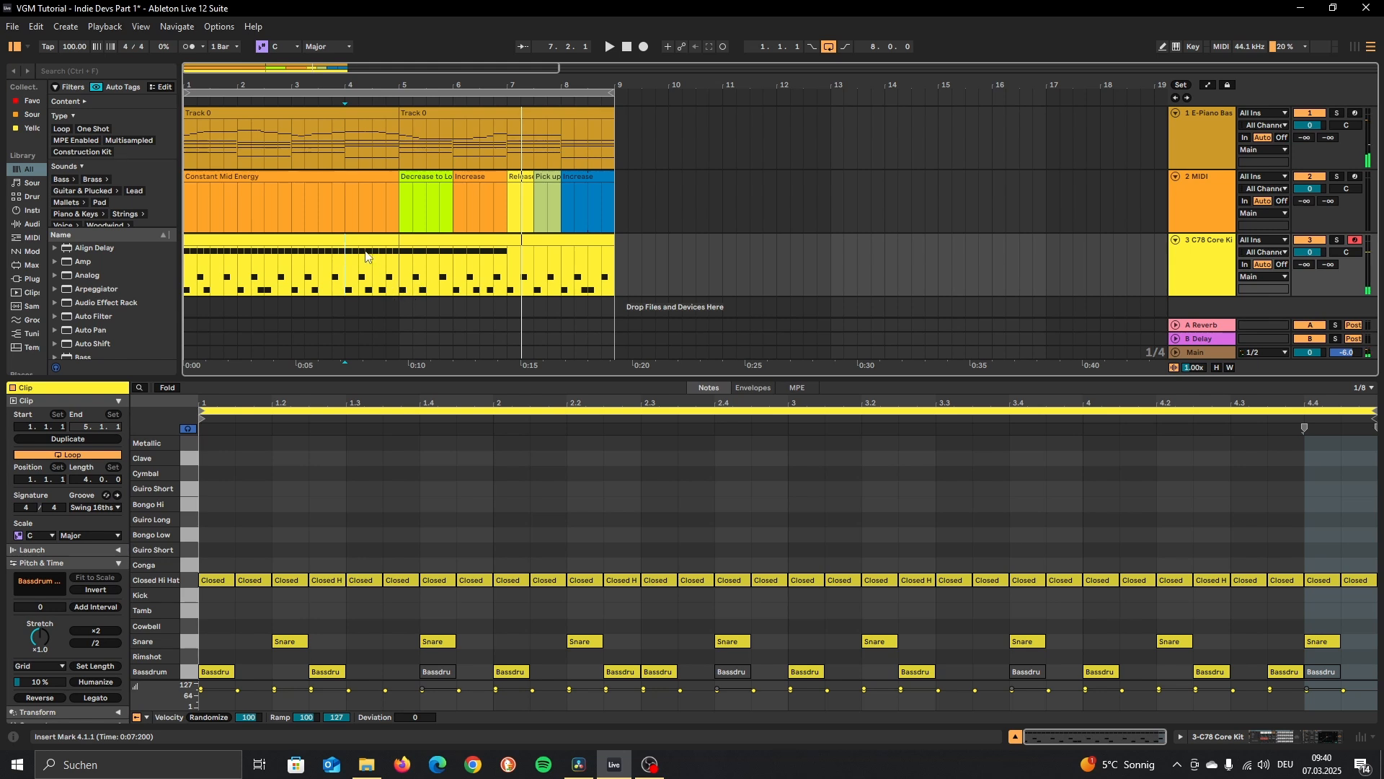
key(space)
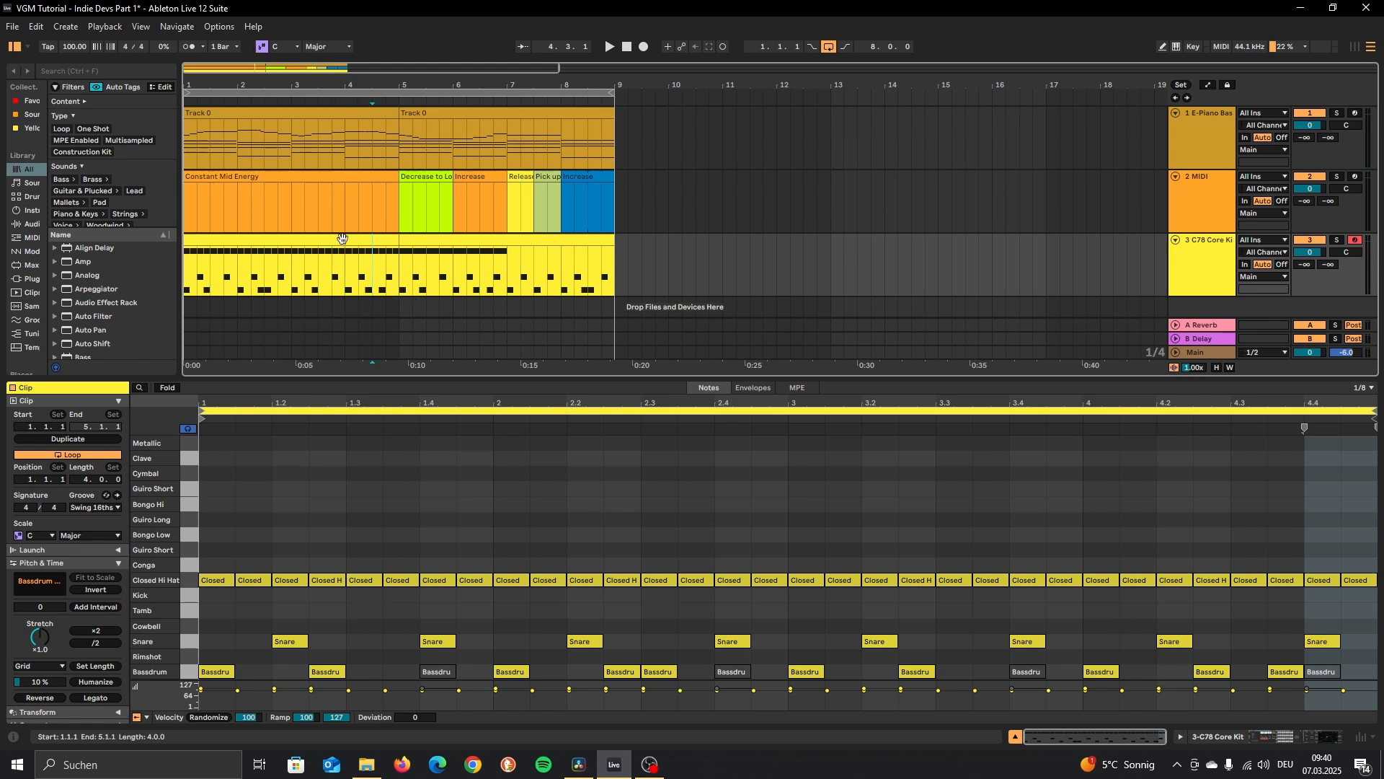
click(372, 259)
key(space)
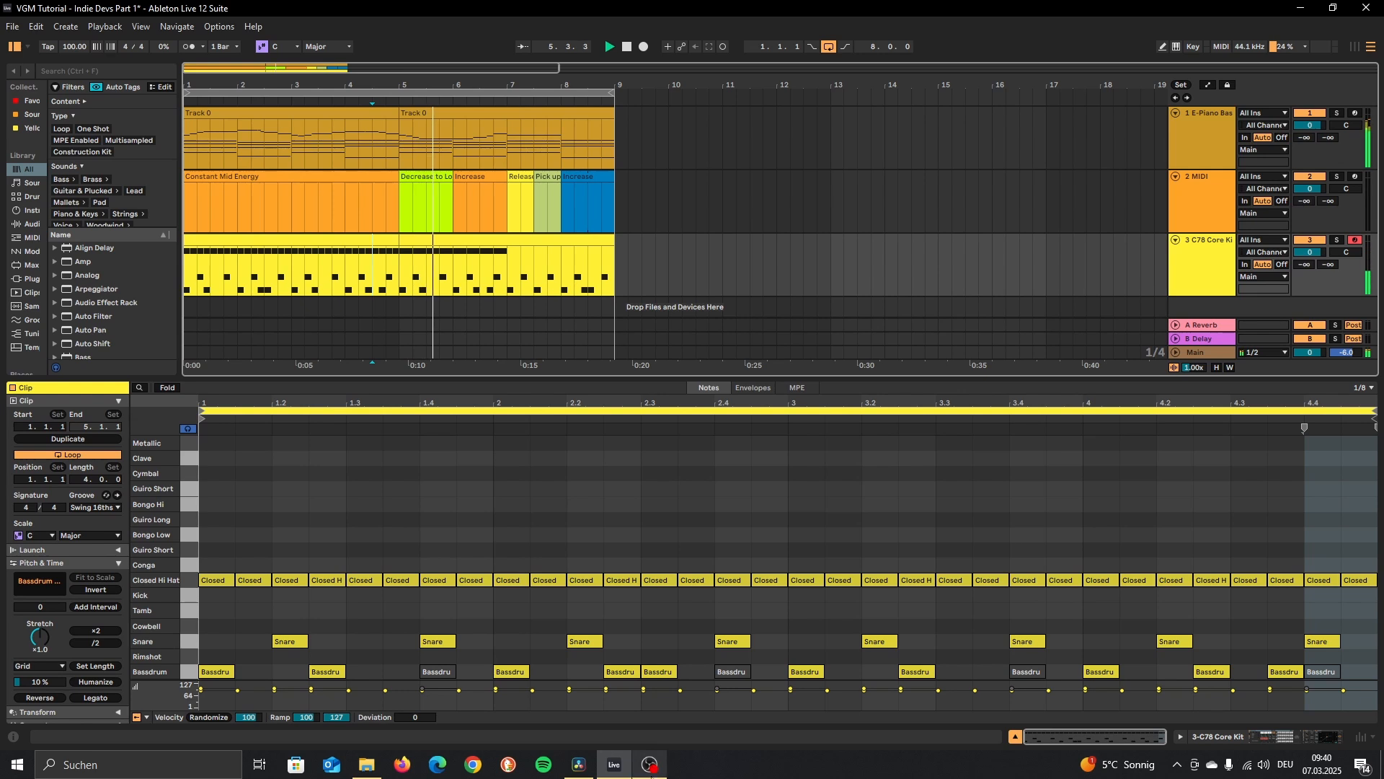
mouse_move(649, 772)
click(1114, 253)
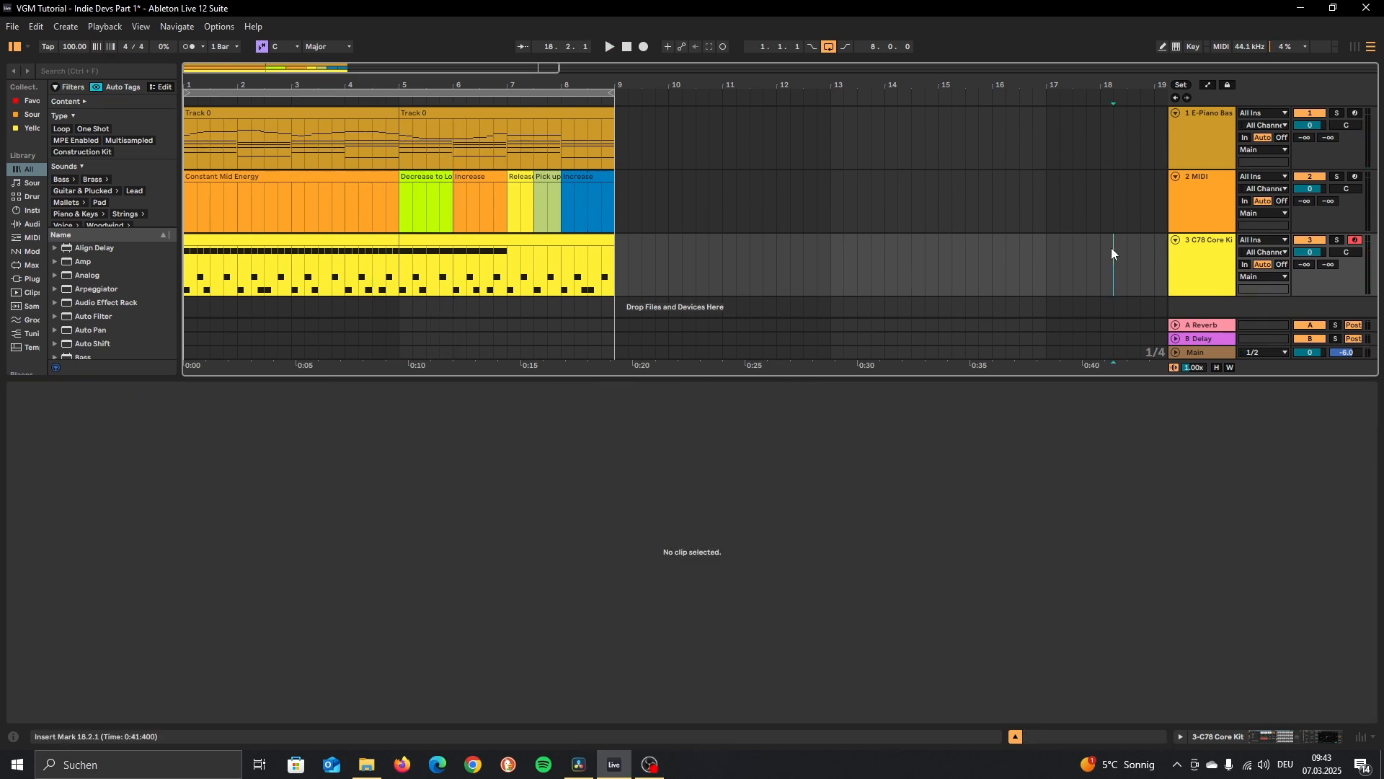
In the second drum clip, set the note grid to 1/8 and delete the quarter-note closed hi-hats in bar 2.
click(475, 173)
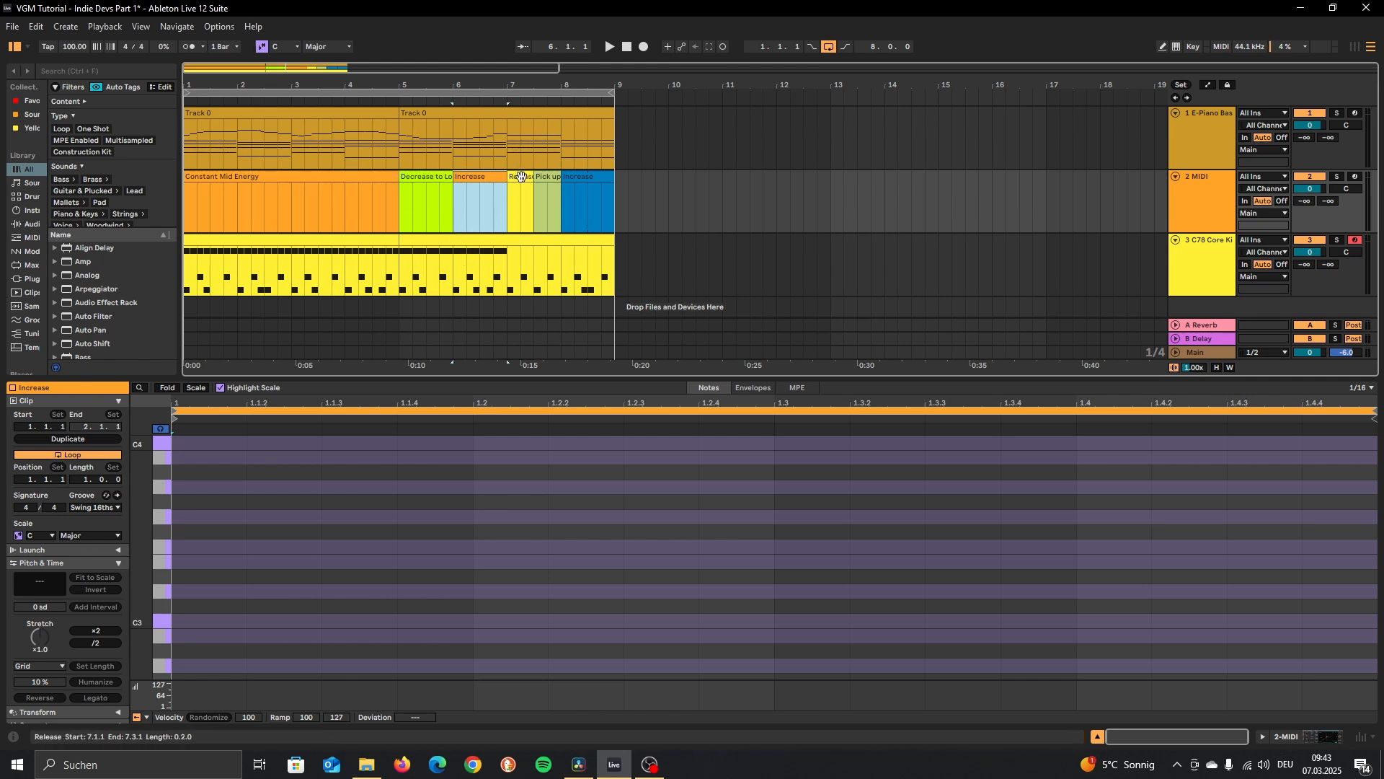
drag(500, 90, 534, 137)
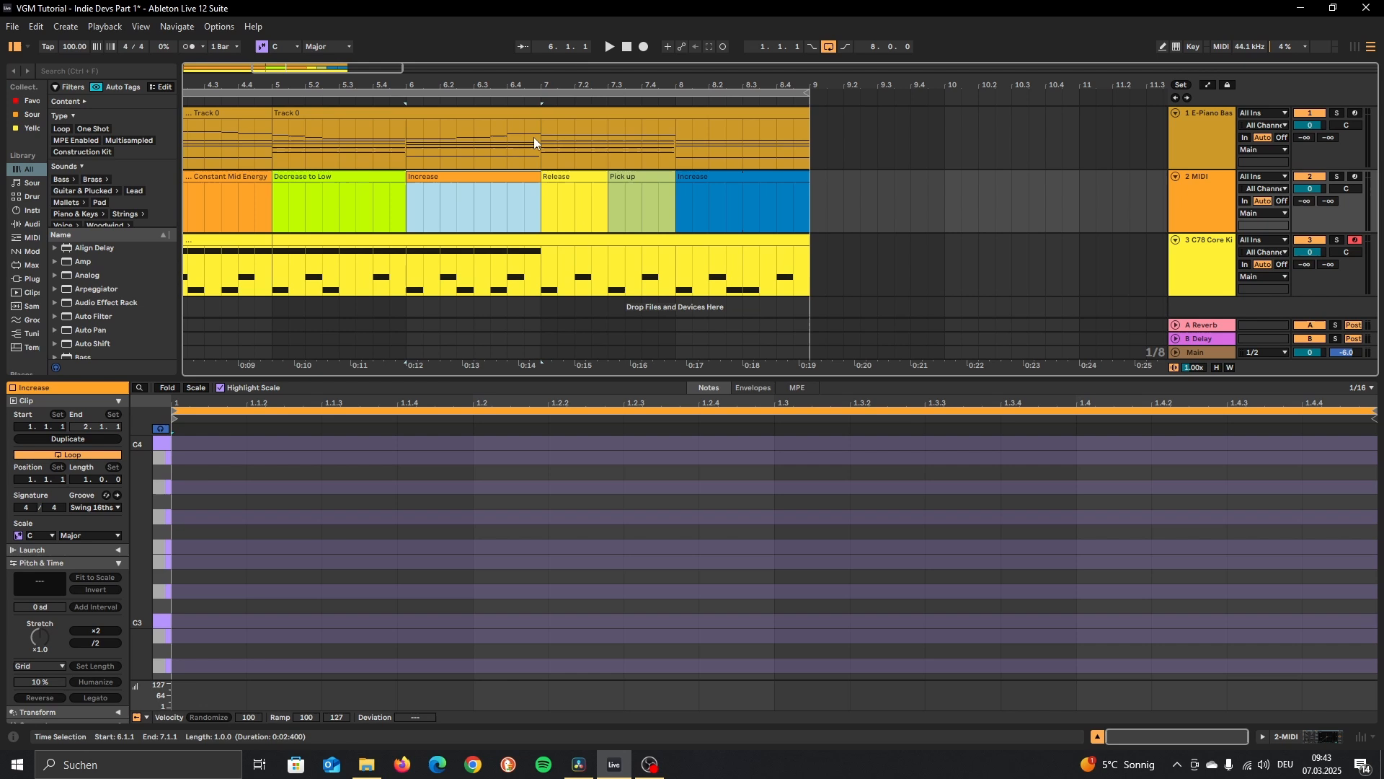
click(571, 176)
click(336, 238)
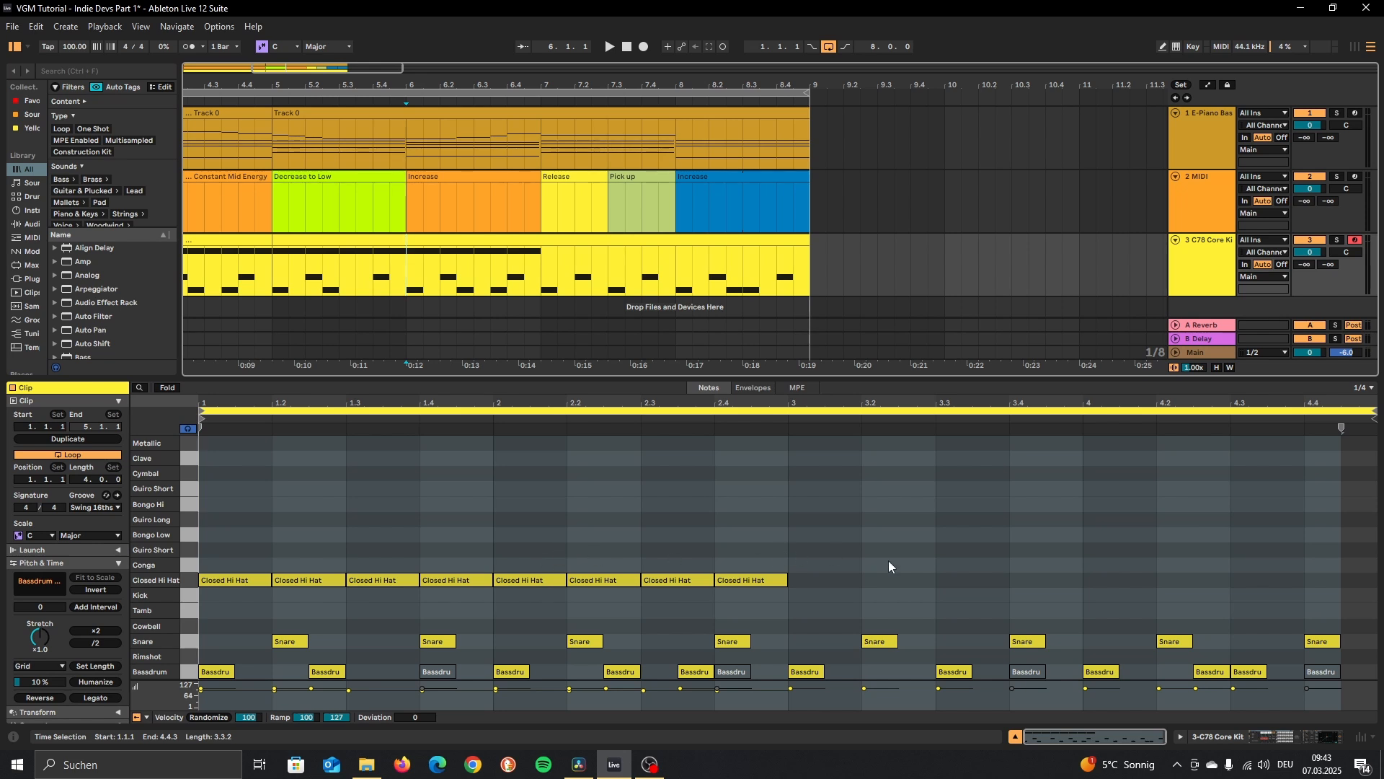
click(1363, 388)
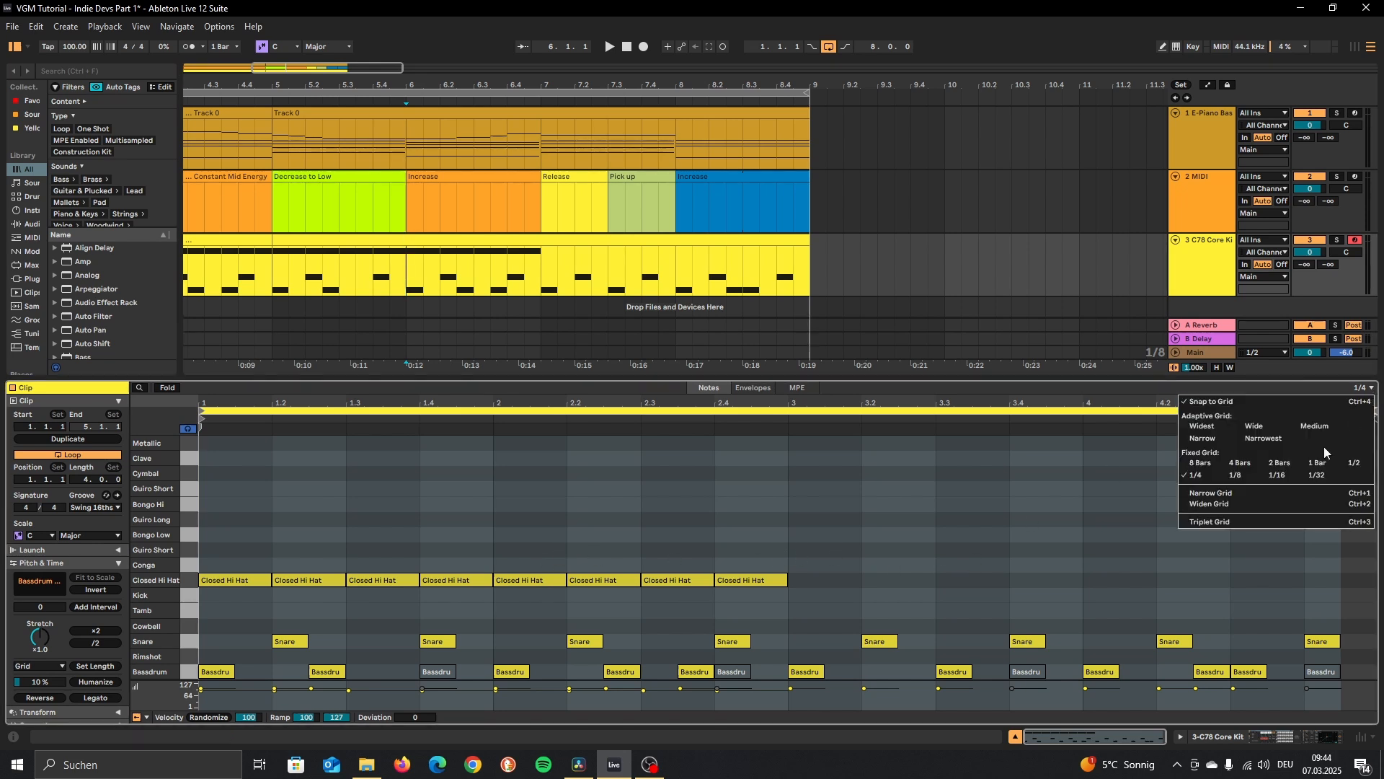
click(1235, 475)
drag(522, 549, 790, 583)
key(Delete)
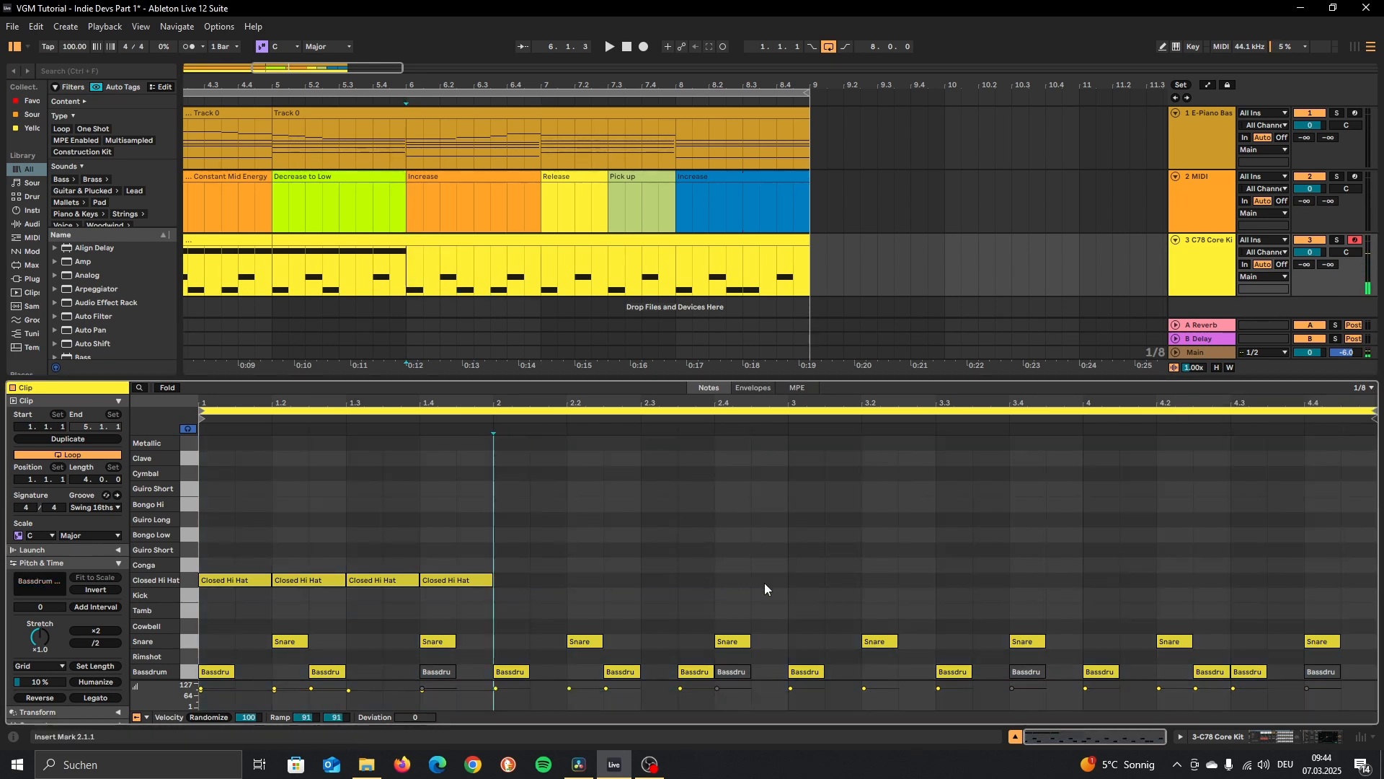
Fill bar 2 of the second drum clip with eighth-note closed hi-hats.
click(523, 581)
double_click(524, 581)
double_click(553, 579)
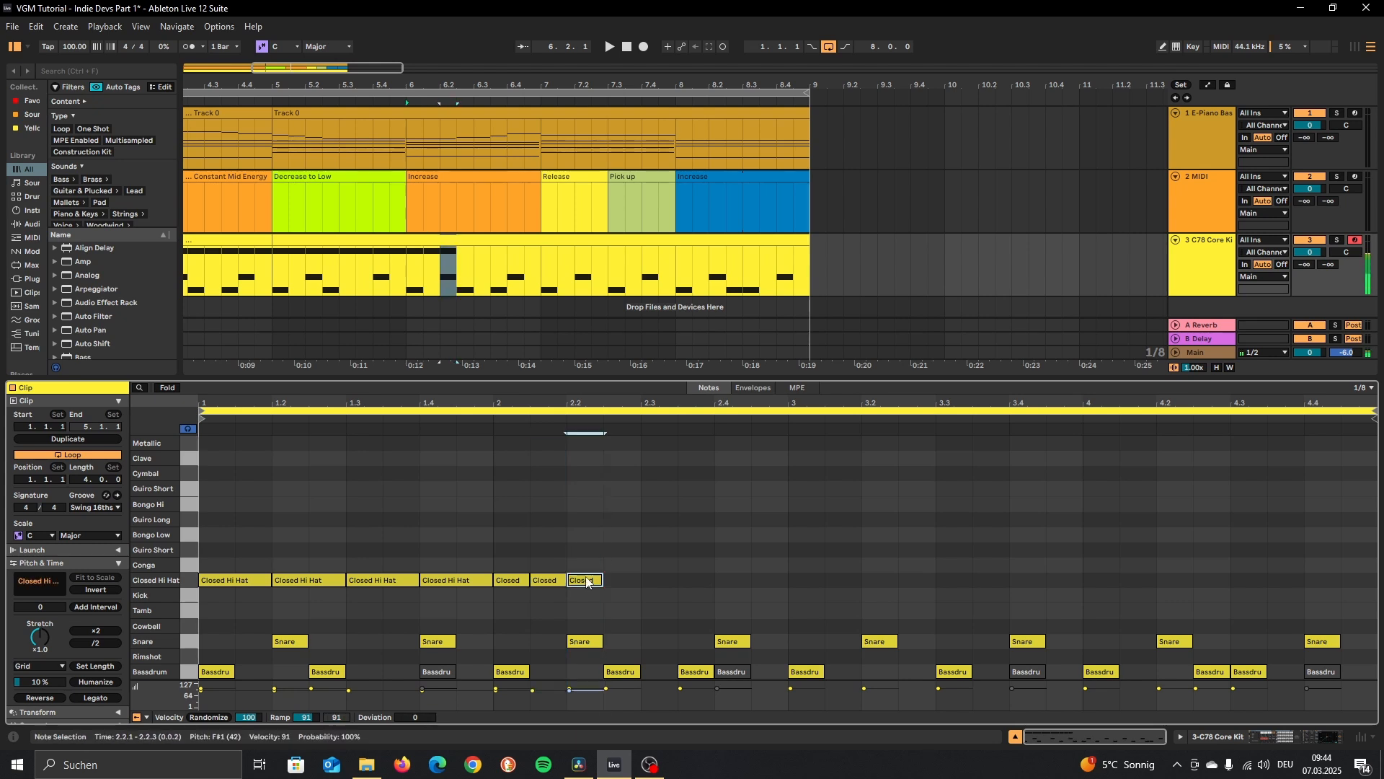
double_click(585, 579)
double_click(618, 579)
key(b)
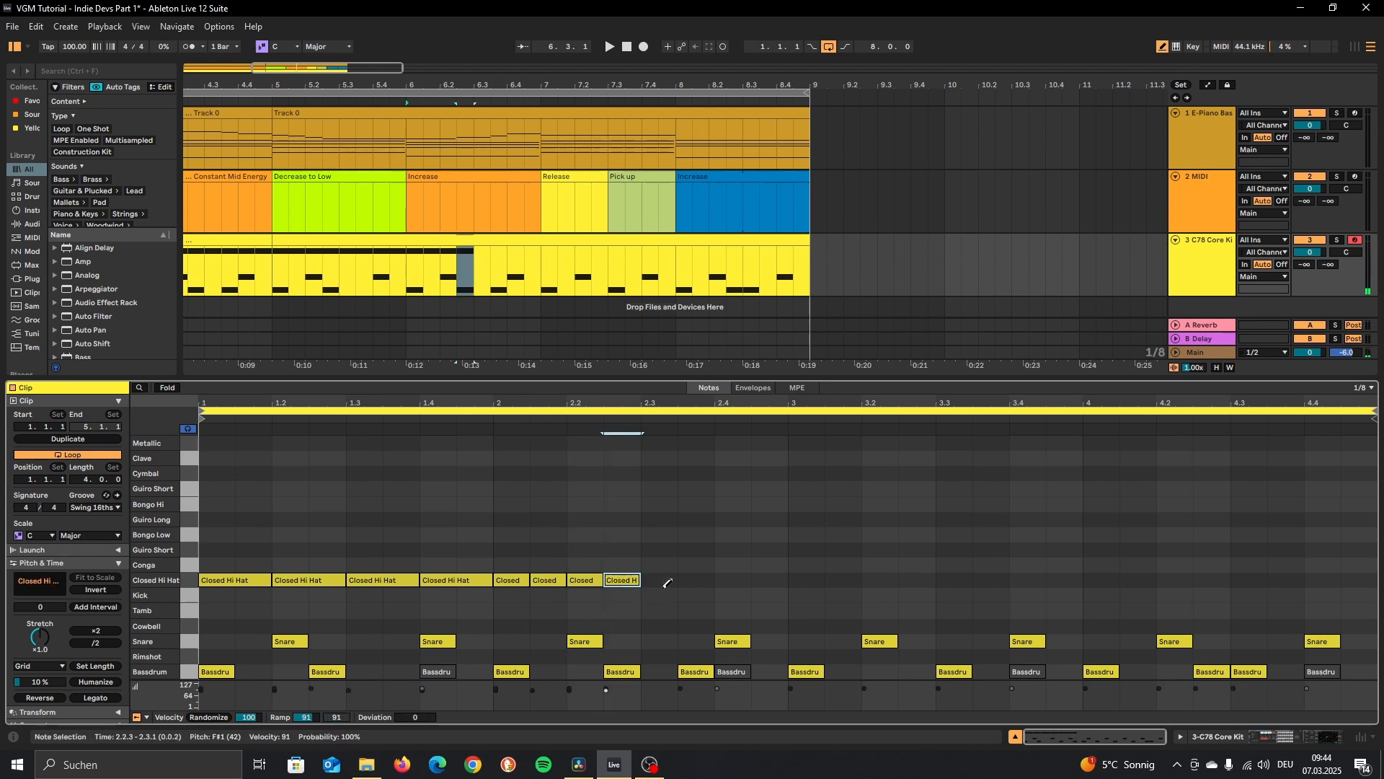
drag(657, 580, 770, 573)
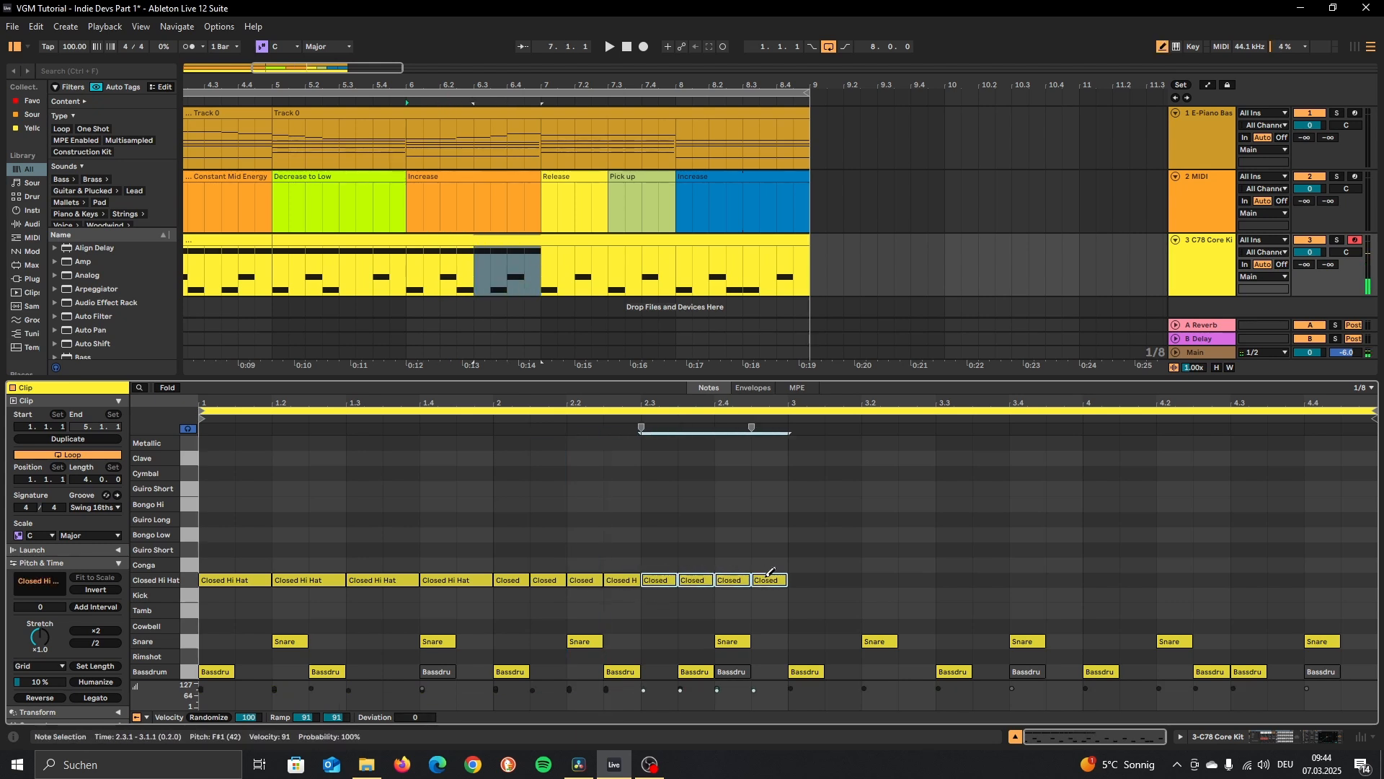
Add an eighth-note cymbal hit at the start of bar 3 in the second drum clip.
click(806, 579)
key(b)
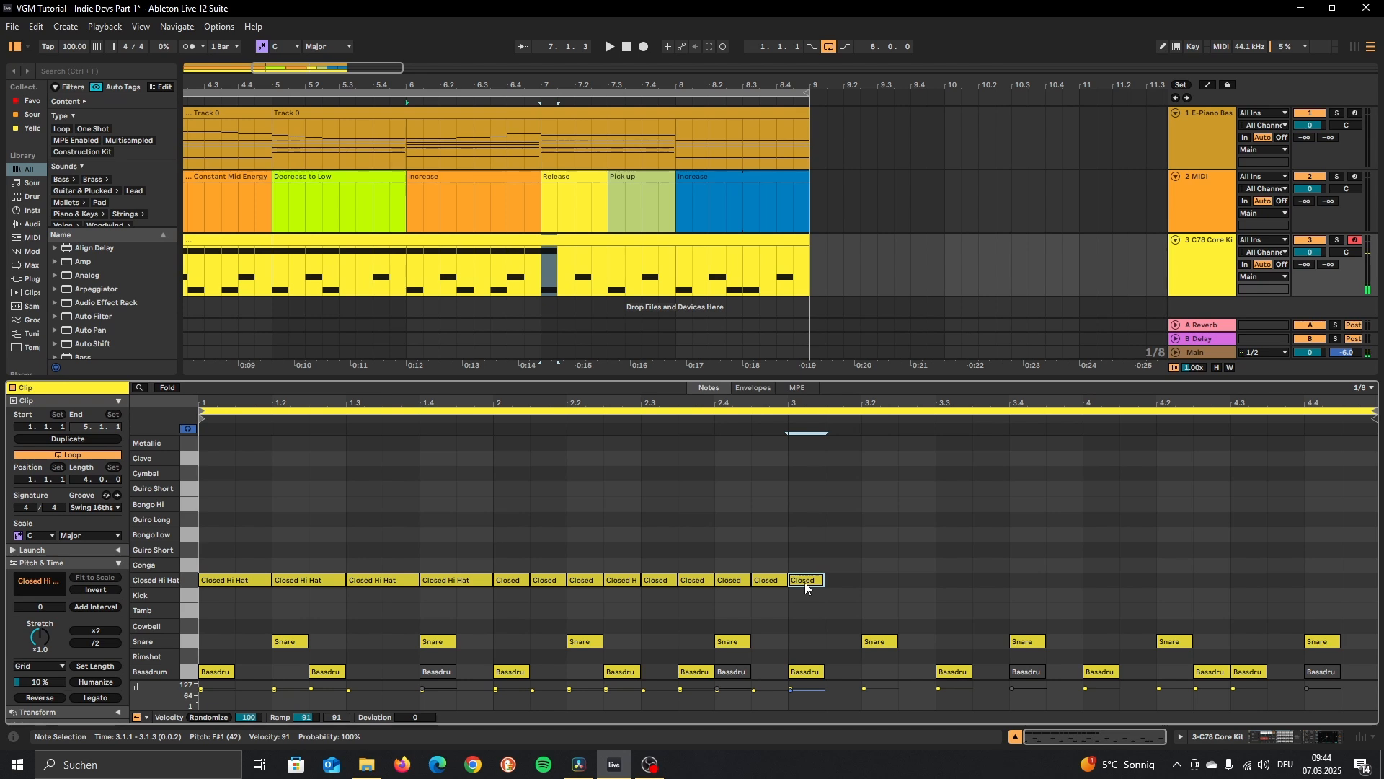
drag(808, 583, 805, 452)
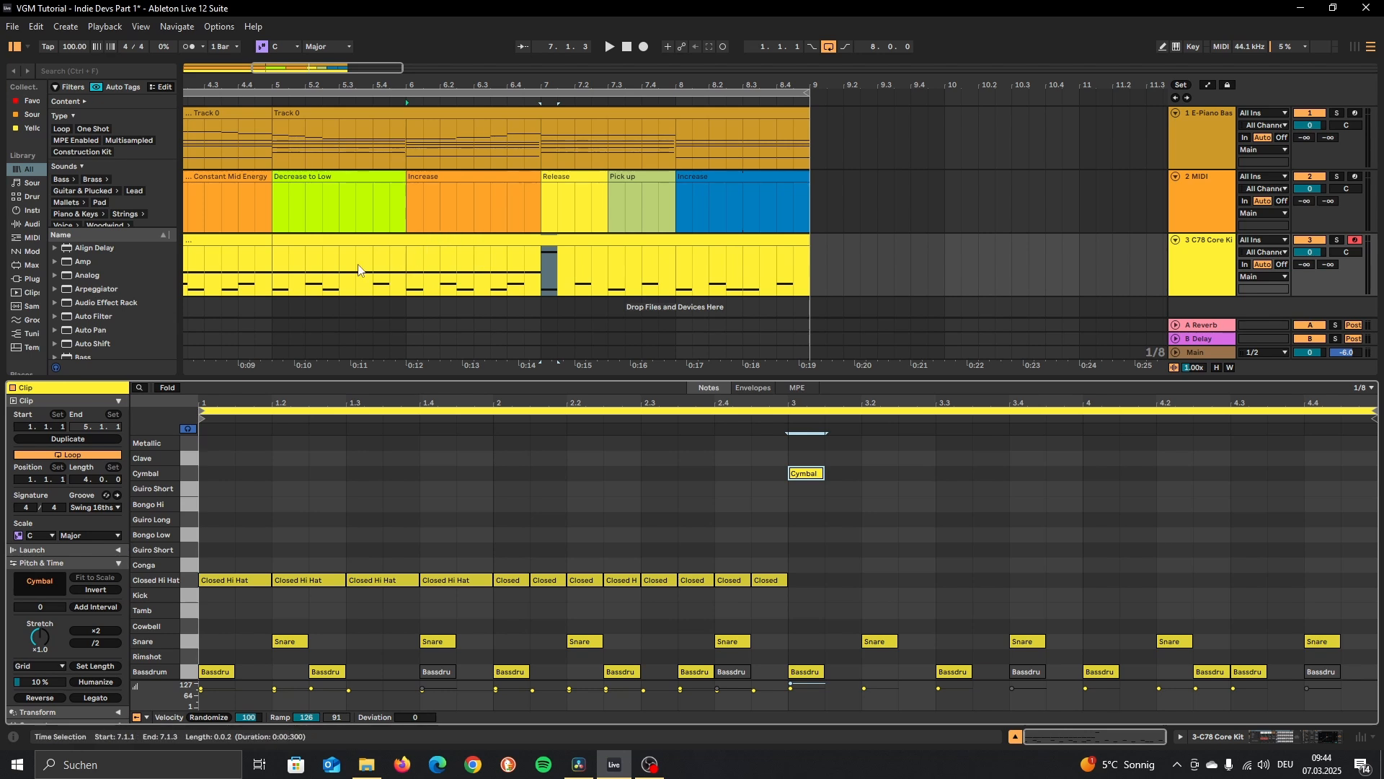
Play the arrangement from bar 4.3 and again from bar 5.4 to check the closed hi-hats and the cymbal hit.
click(211, 273)
key(space)
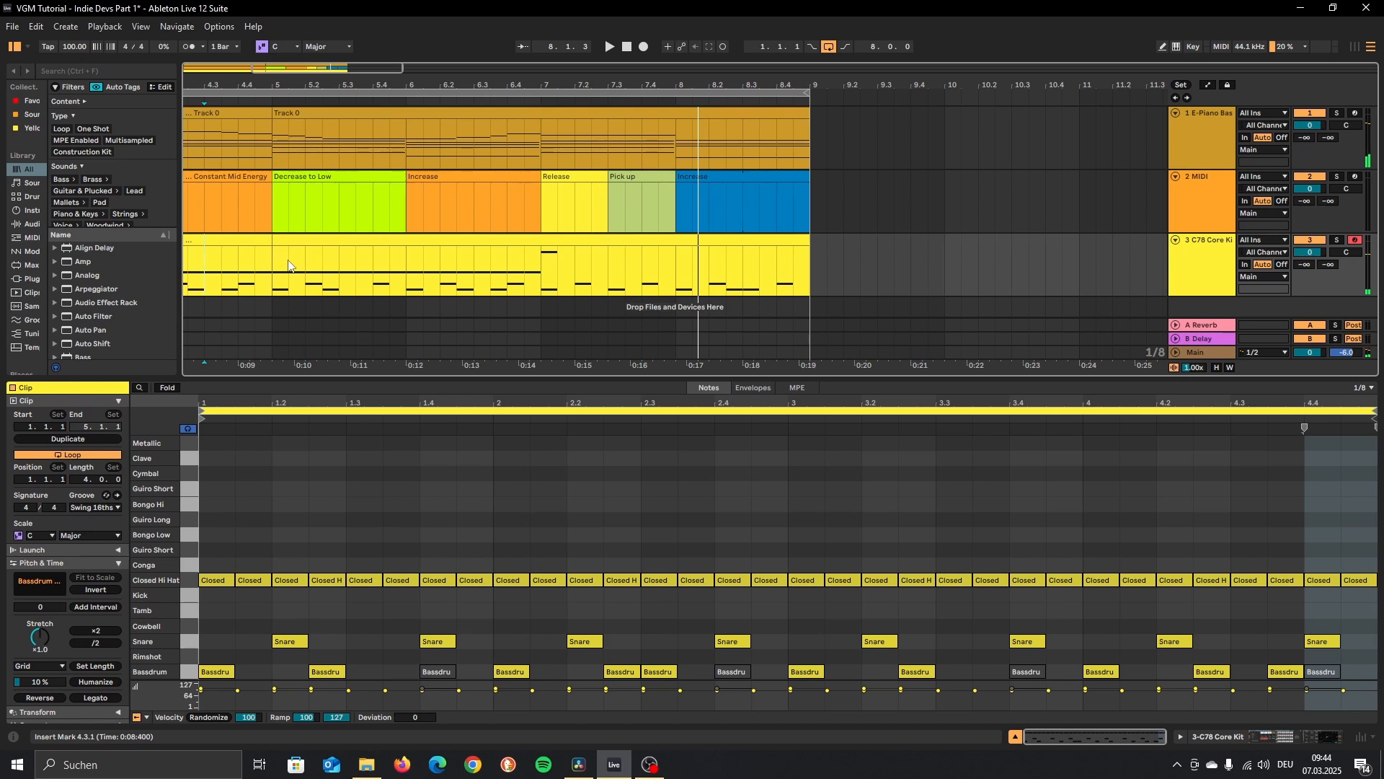
click(544, 269)
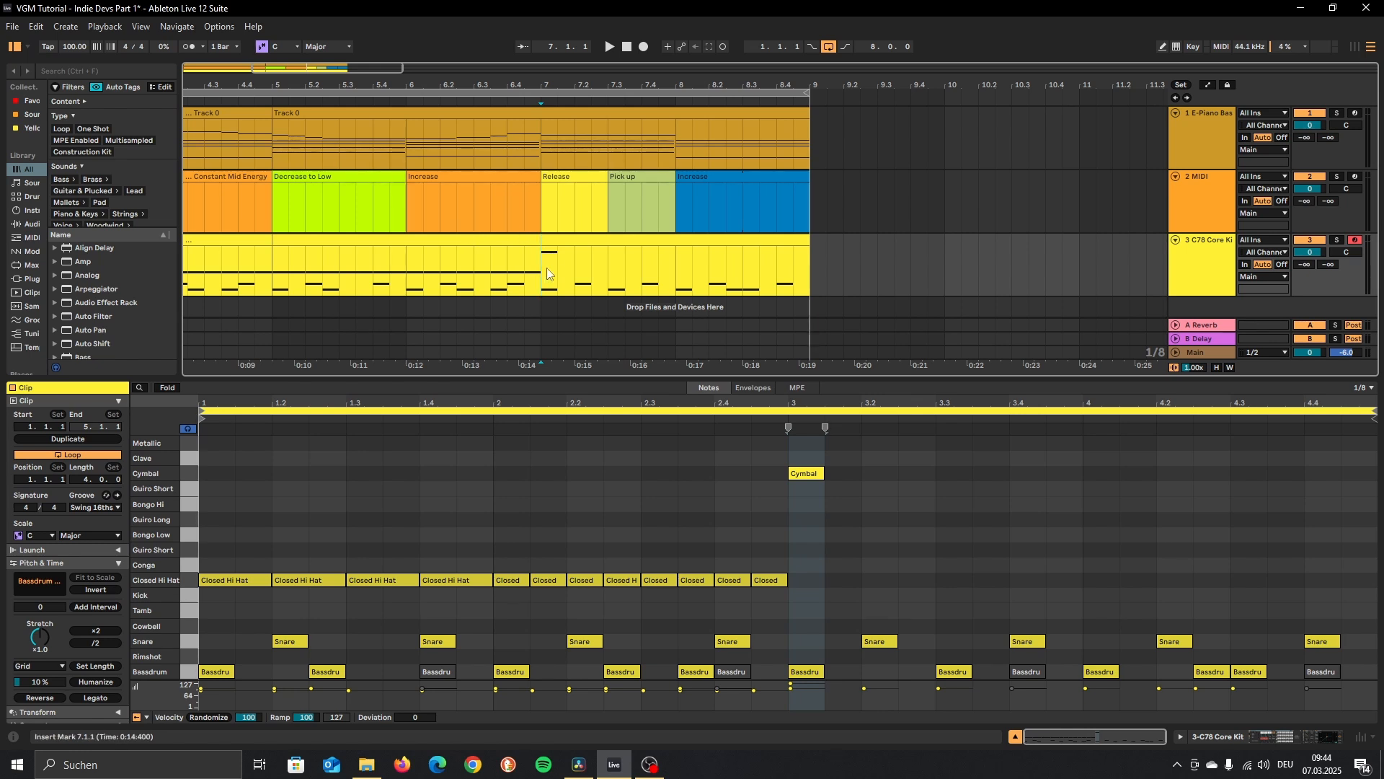
click(374, 277)
key(space)
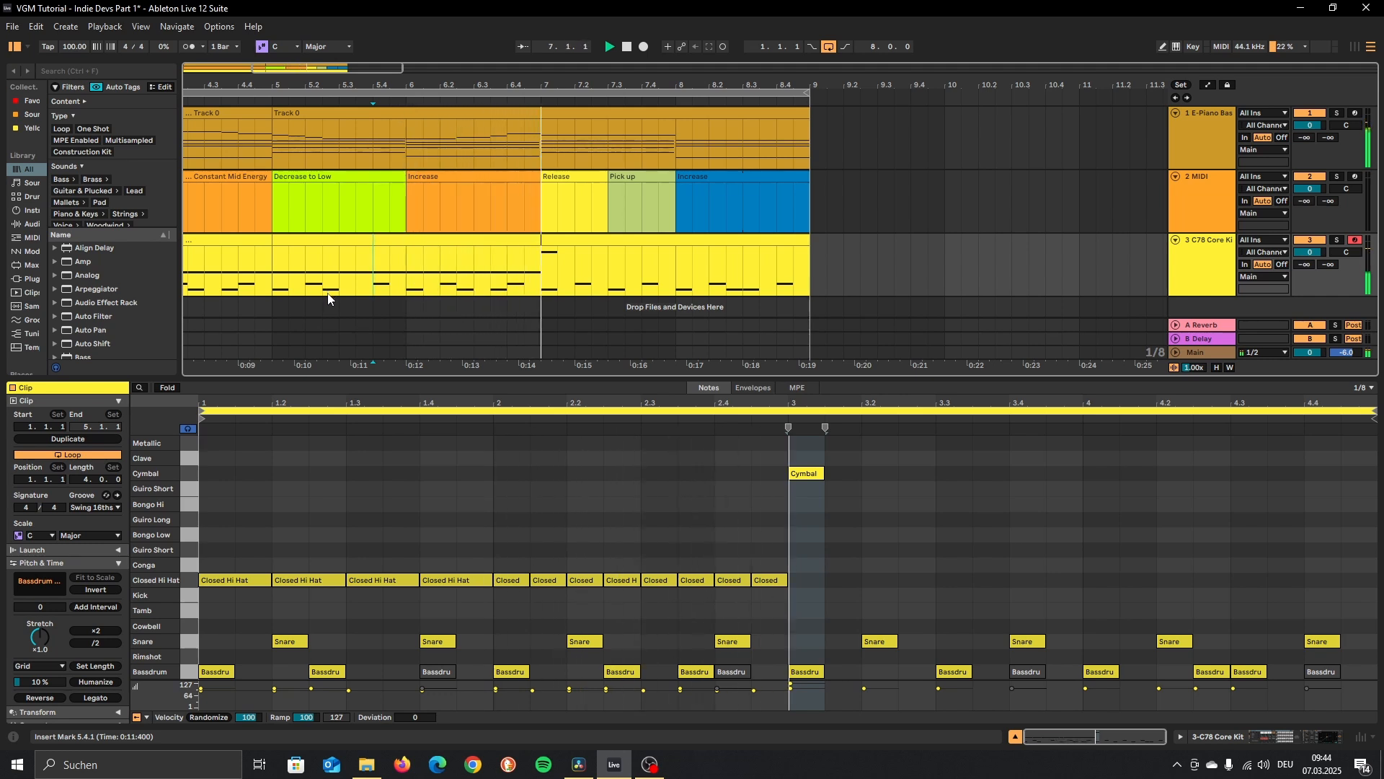
key(space)
Replace the last two eighth-note closed hi-hats of bar 2 with one quarter-note hit on beat 4, and play the passage from bar 6.
drag(750, 580, 786, 579)
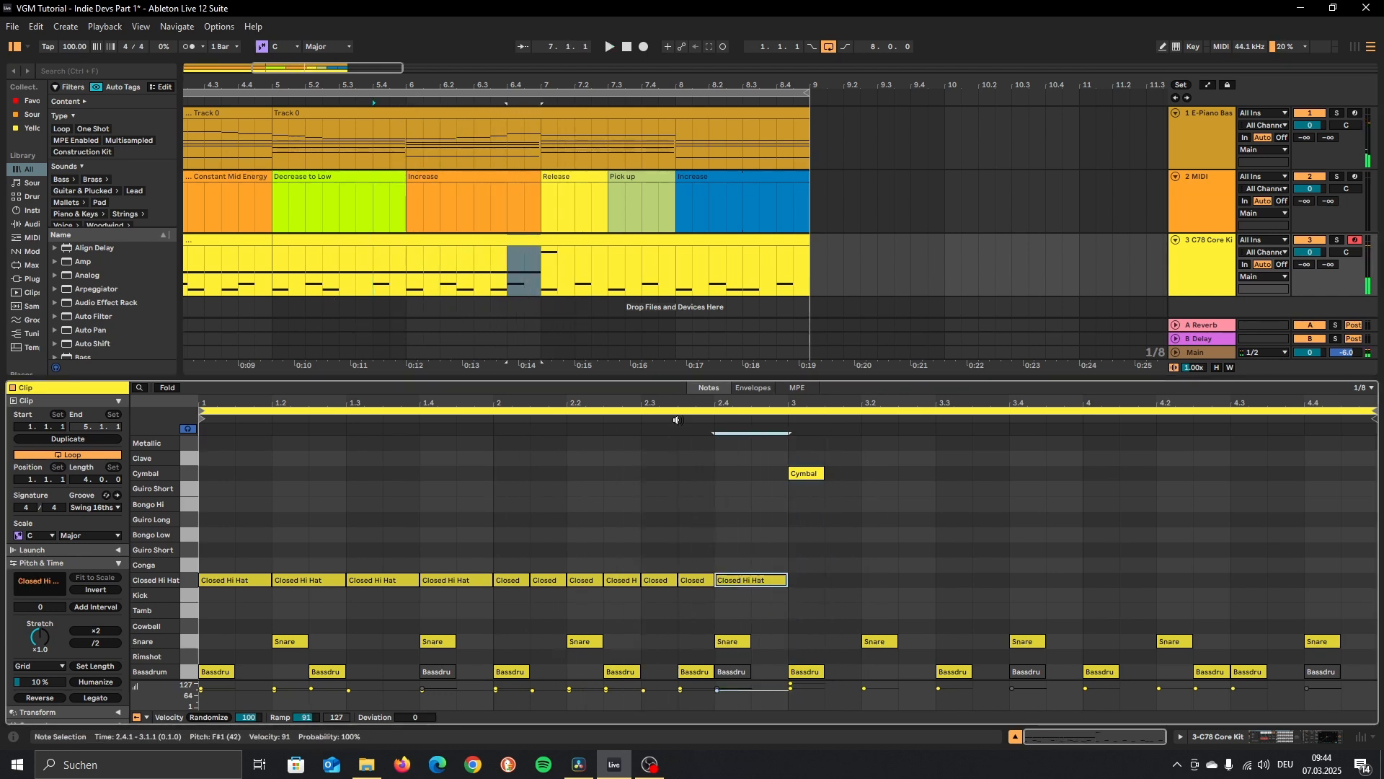
click(454, 274)
key(space)
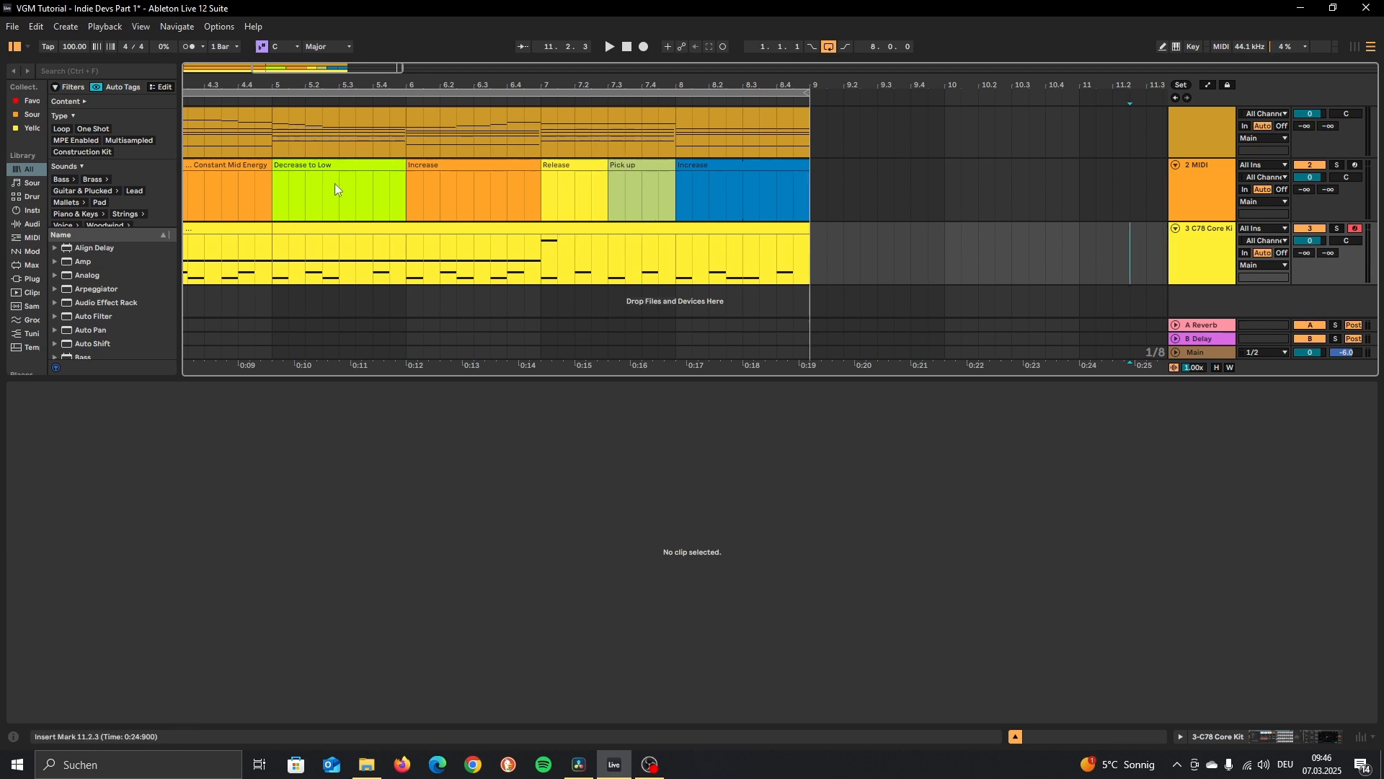
Rename the blue Increase marker clip at bar 8 of the MIDI track to "Mid Energy".
drag(666, 84, 737, 81)
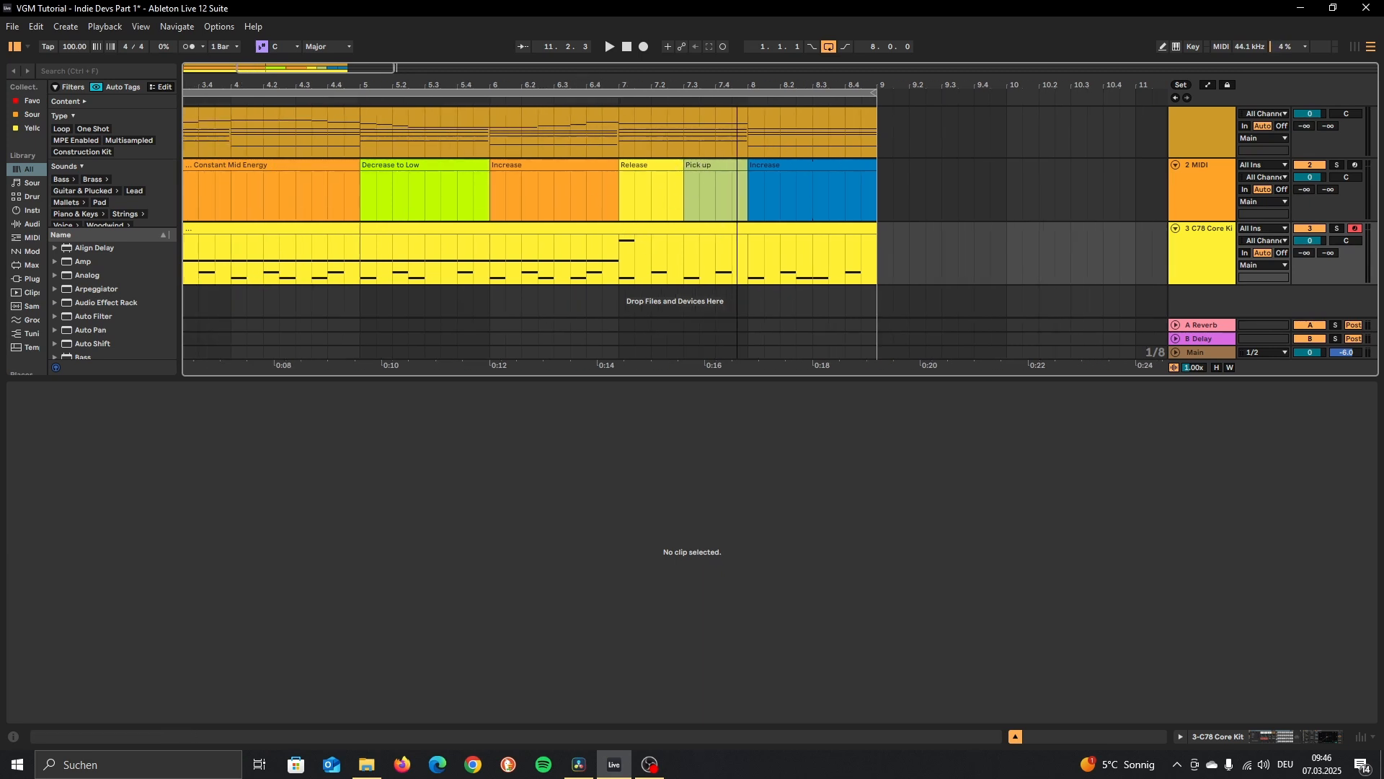
drag(529, 72, 641, 79)
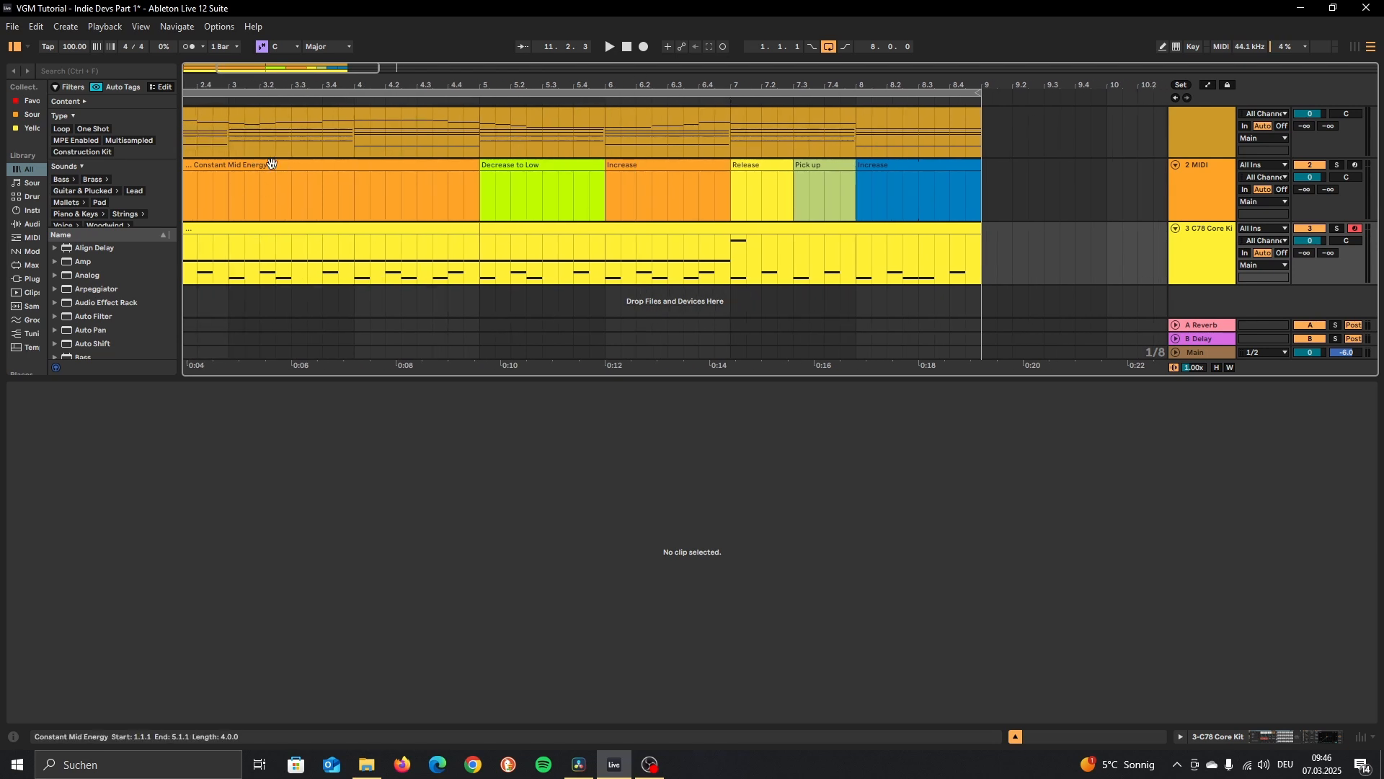
click(242, 164)
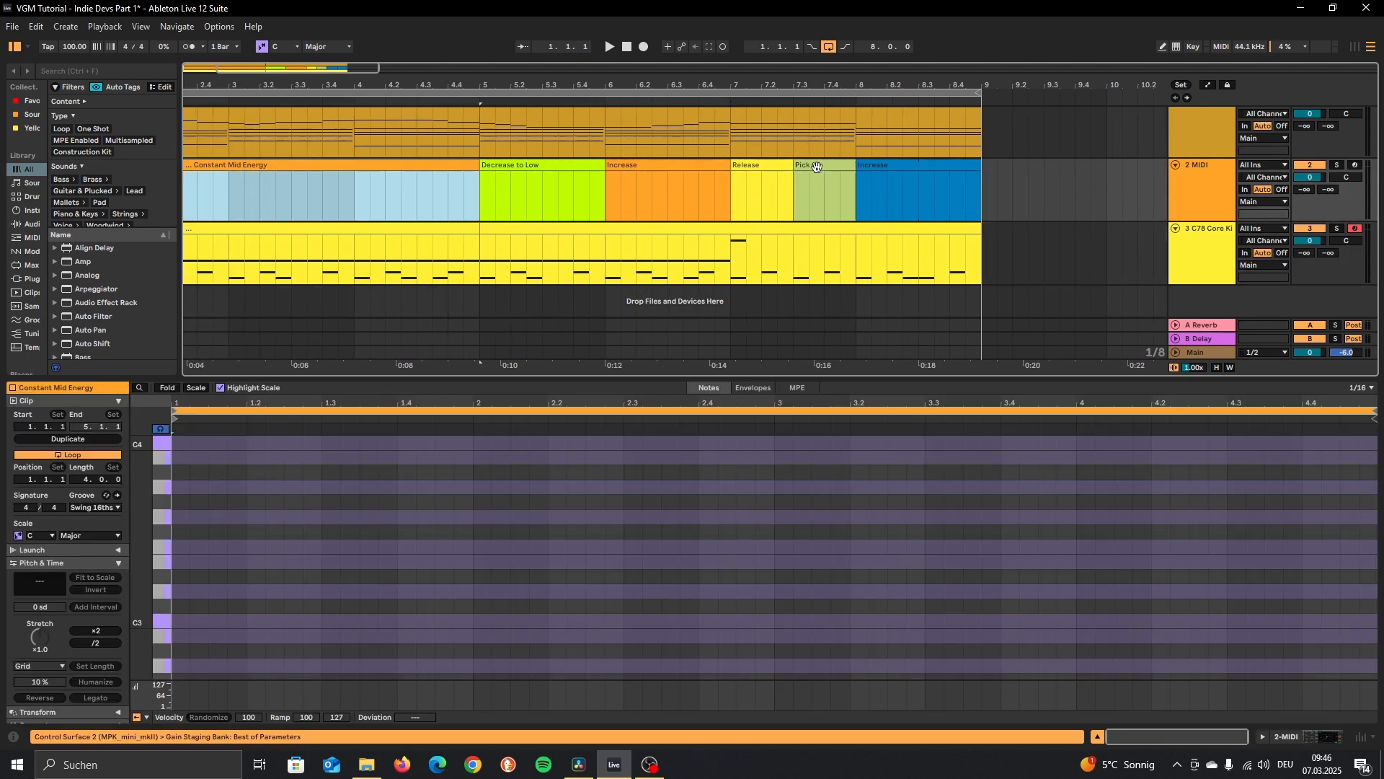
click(749, 165)
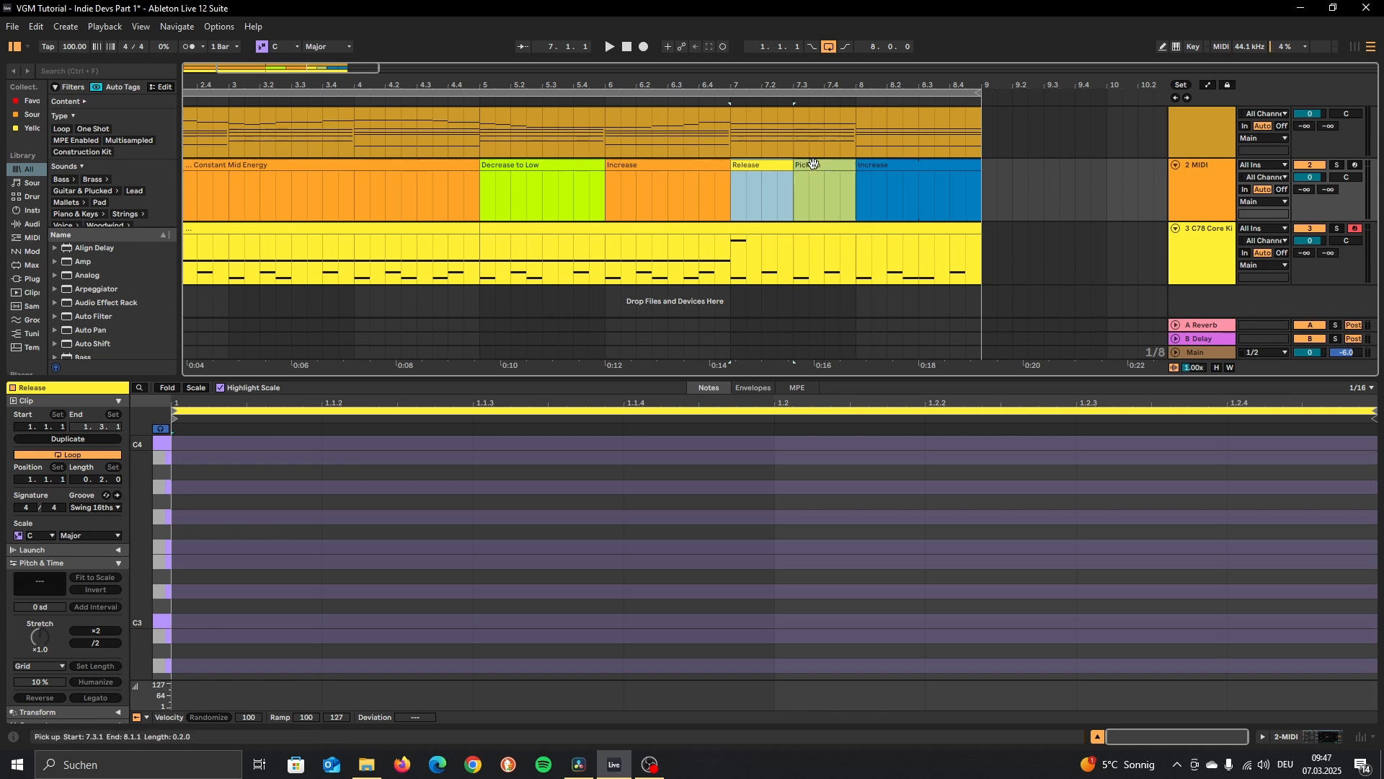
click(813, 163)
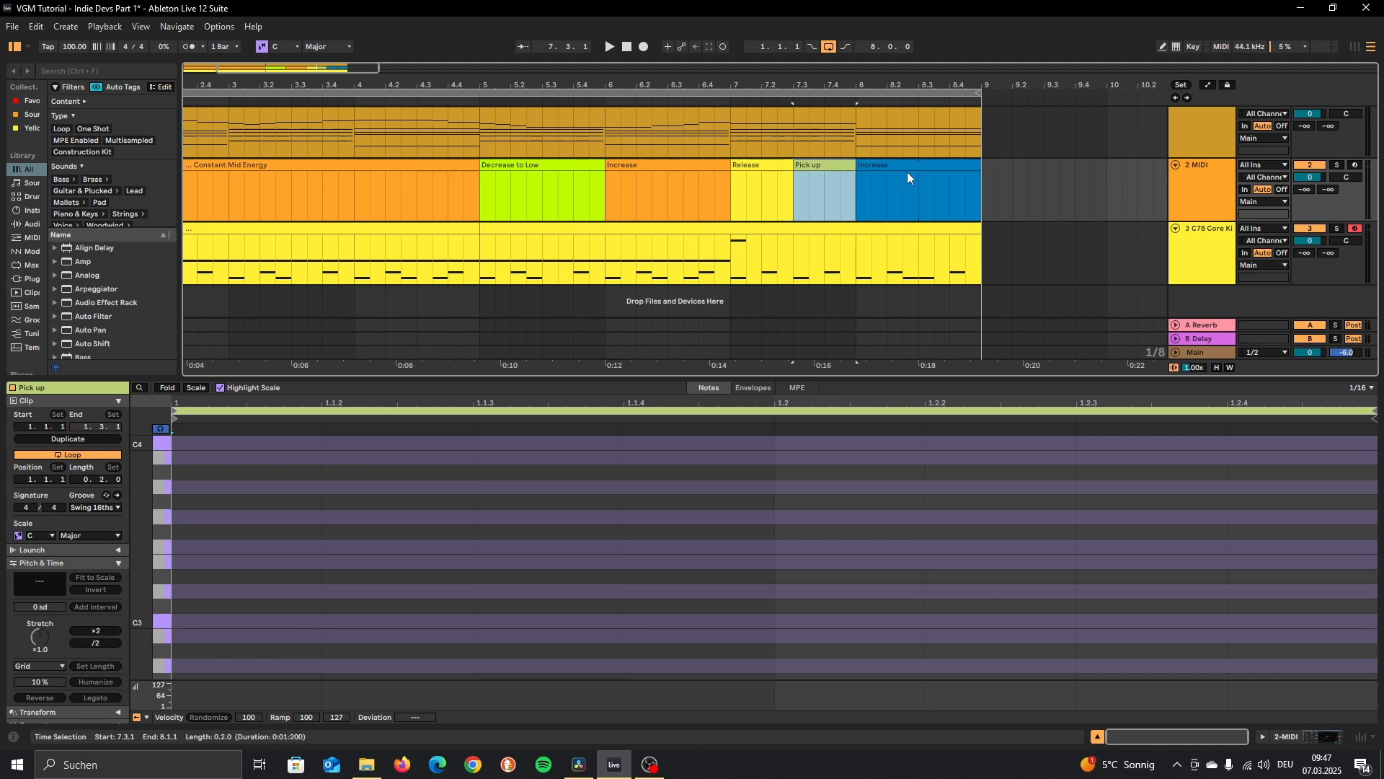
click(887, 166)
key(ctrl+r)
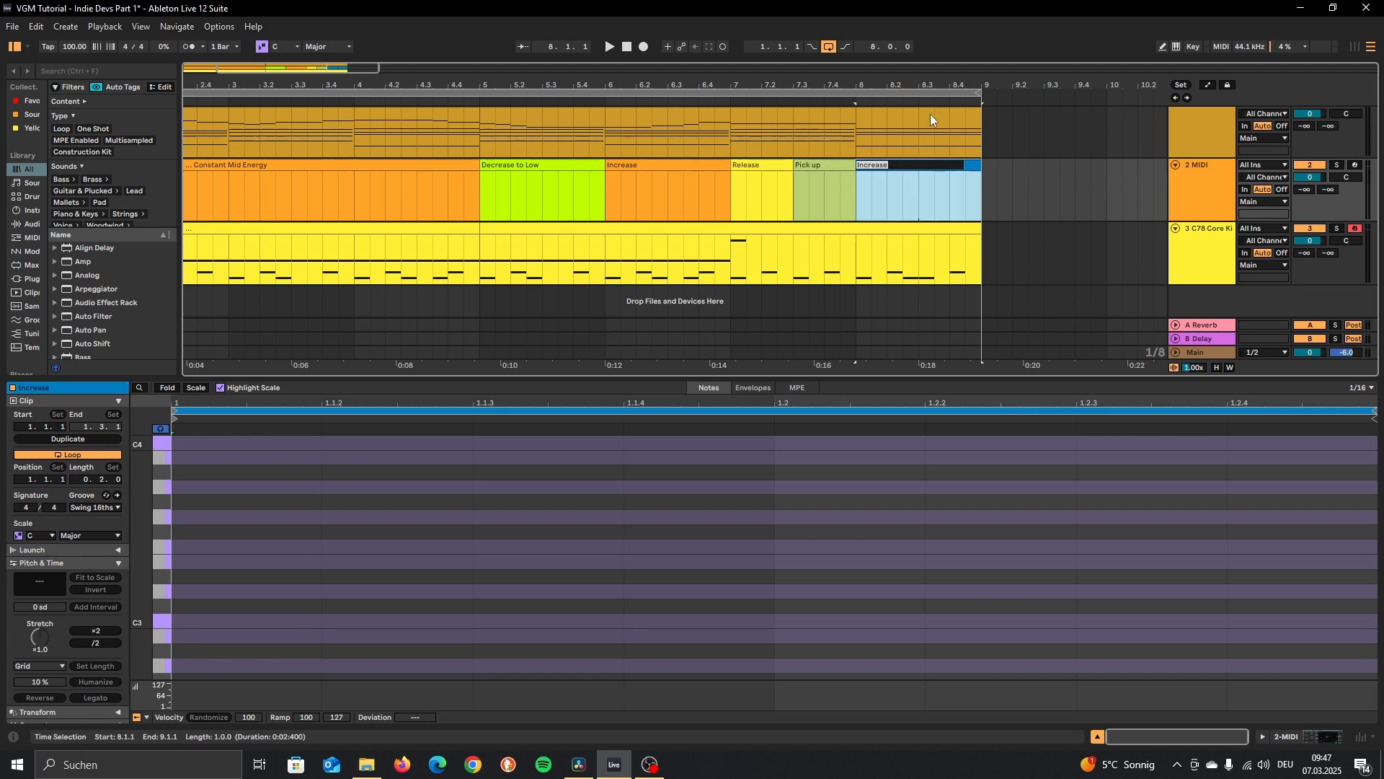
text(Mid)
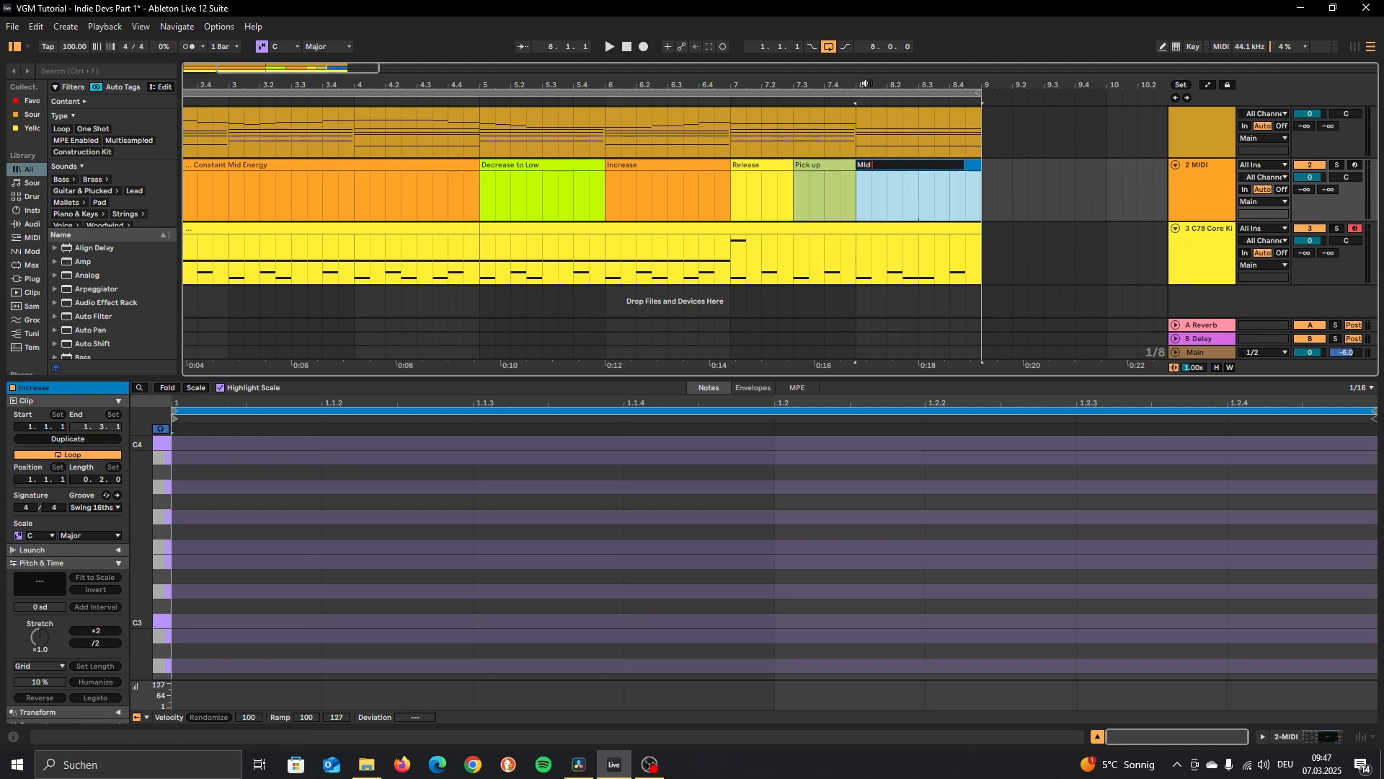
text( Energy)
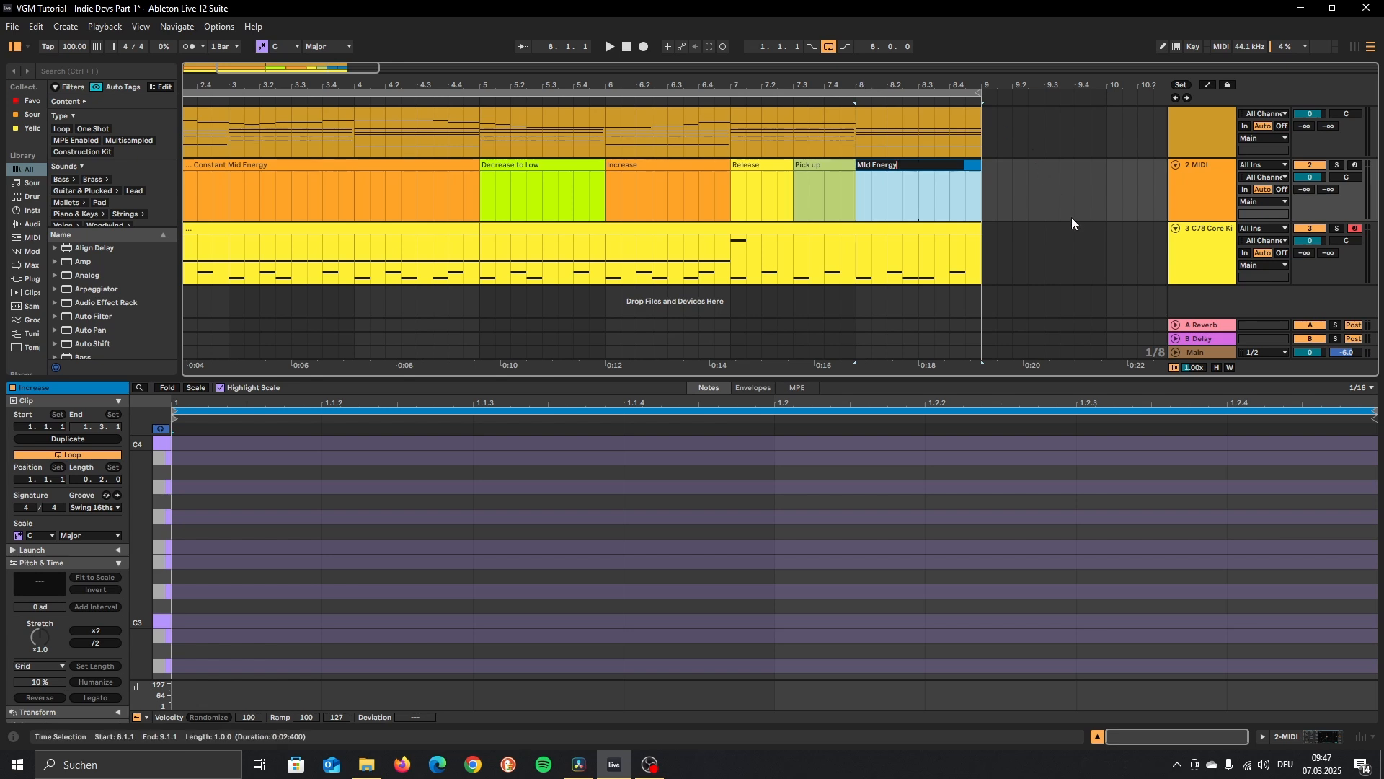
click(1072, 222)
click(879, 171)
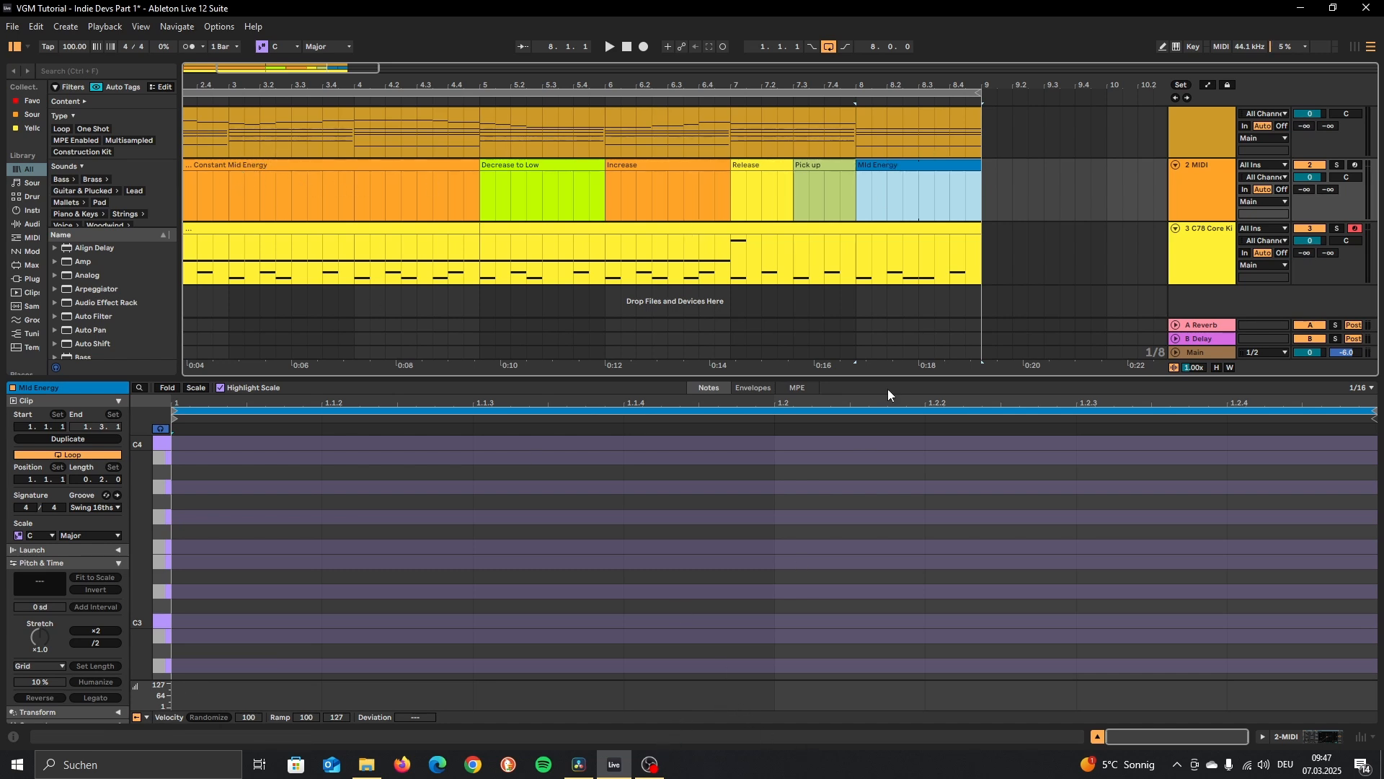
In the second drum clip, copy the first two quarter-note closed hi-hats of bar 1 to beats 3 and 4 of bar 3.
click(829, 230)
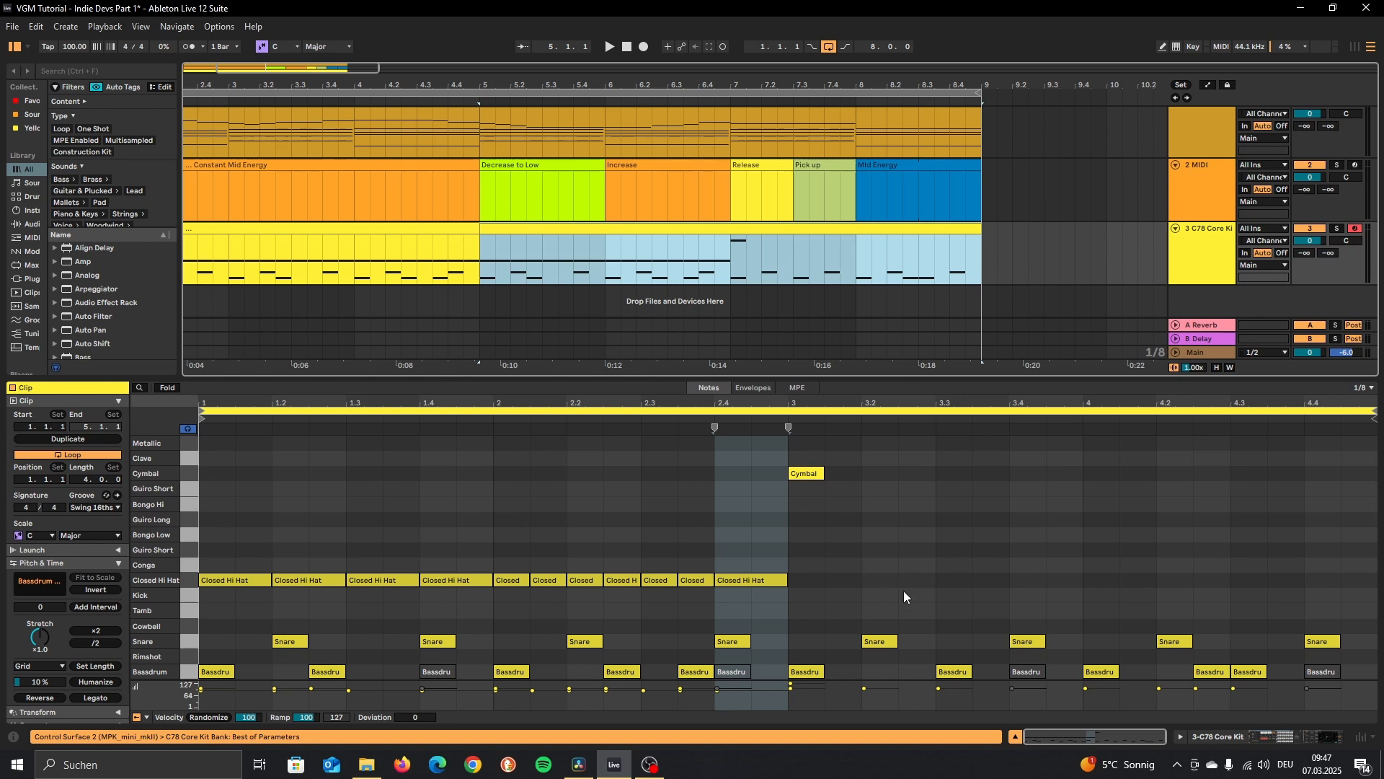
drag(224, 558, 331, 594)
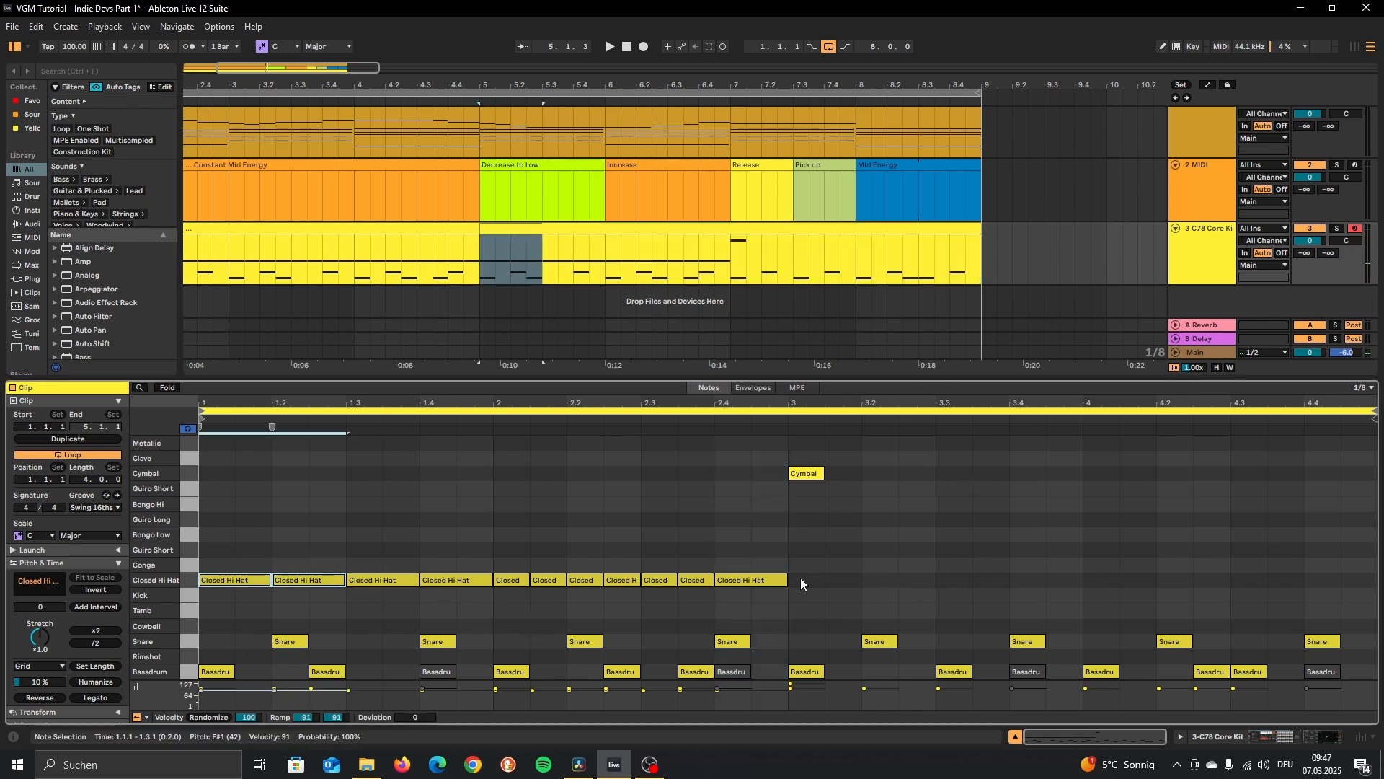
click(936, 562)
key(ctrl+v)
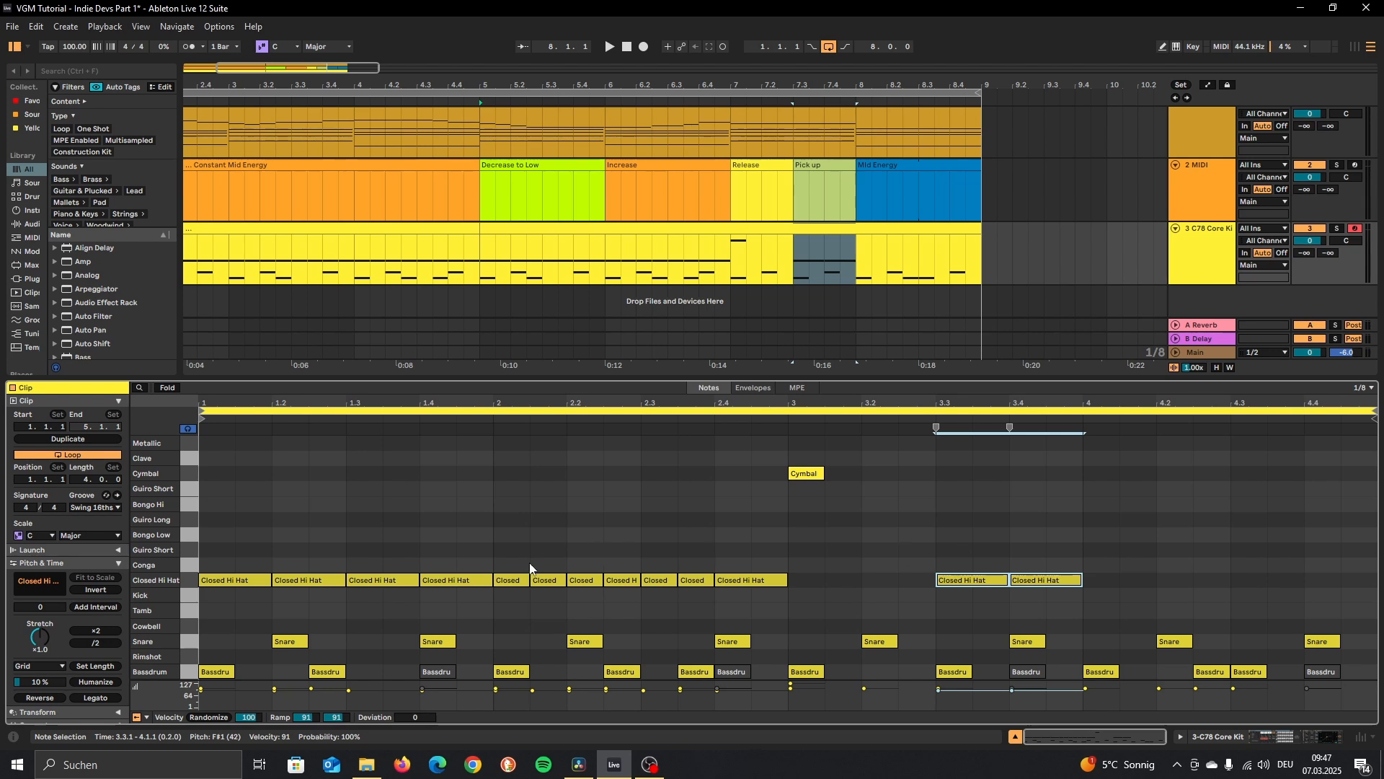
Copy the six eighth-note closed hi-hats of bar 2 to the start of bar 4.
drag(512, 563, 695, 594)
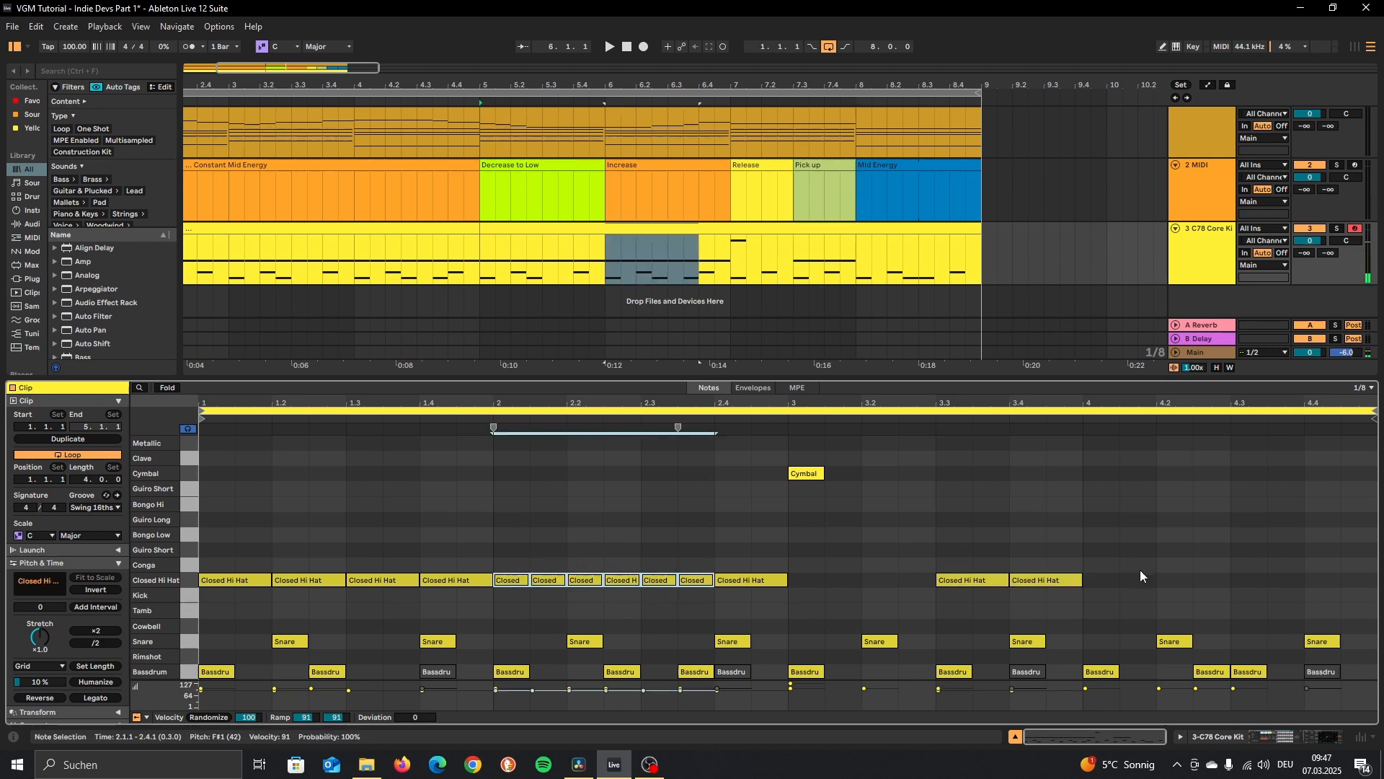
click(1084, 552)
key(ctrl+v)
Add two eighth-note closed hi-hats on beat 4 of bar 4, and lower the velocity of the first one.
double_click(1332, 580)
double_click(1355, 580)
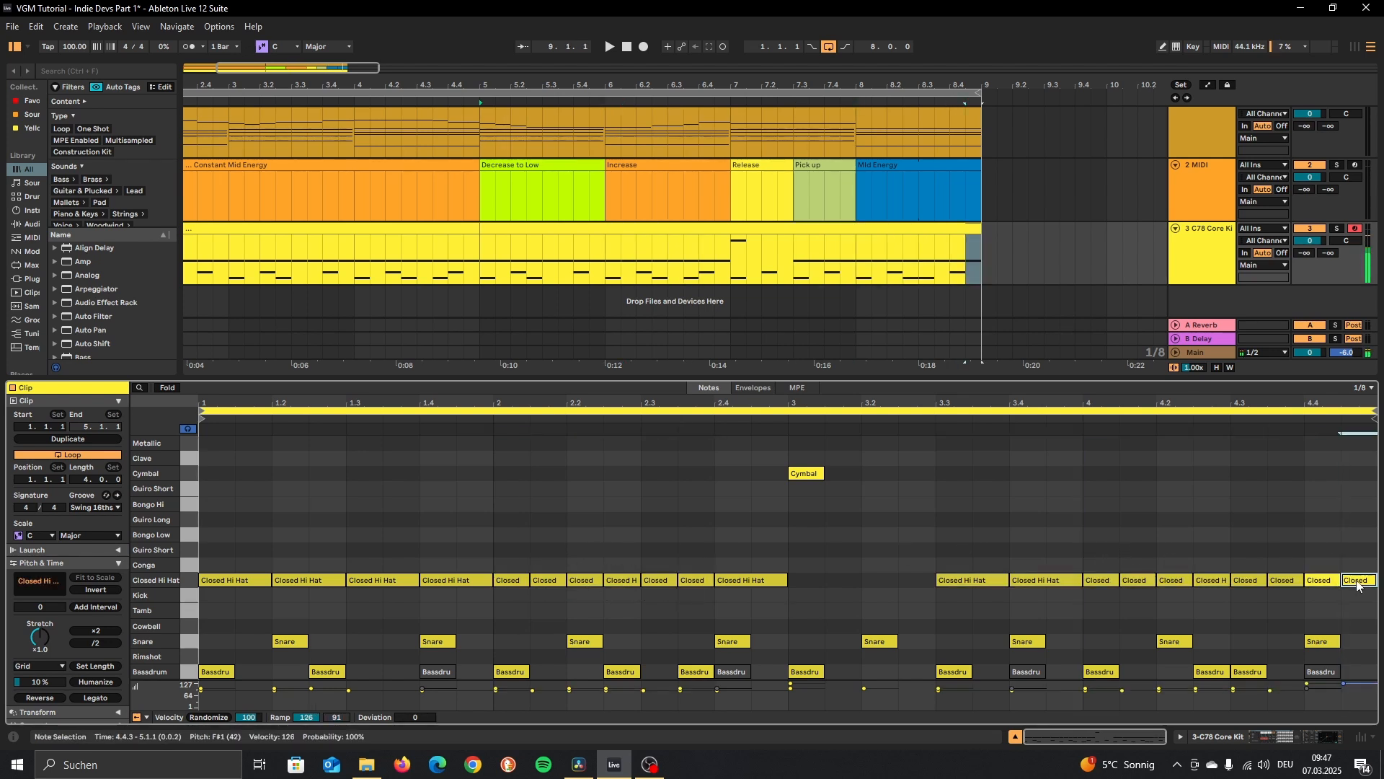
mouse_move(1322, 580)
mouse_down()
mouse_move(1356, 564)
mouse_move(1322, 588)
mouse_up()
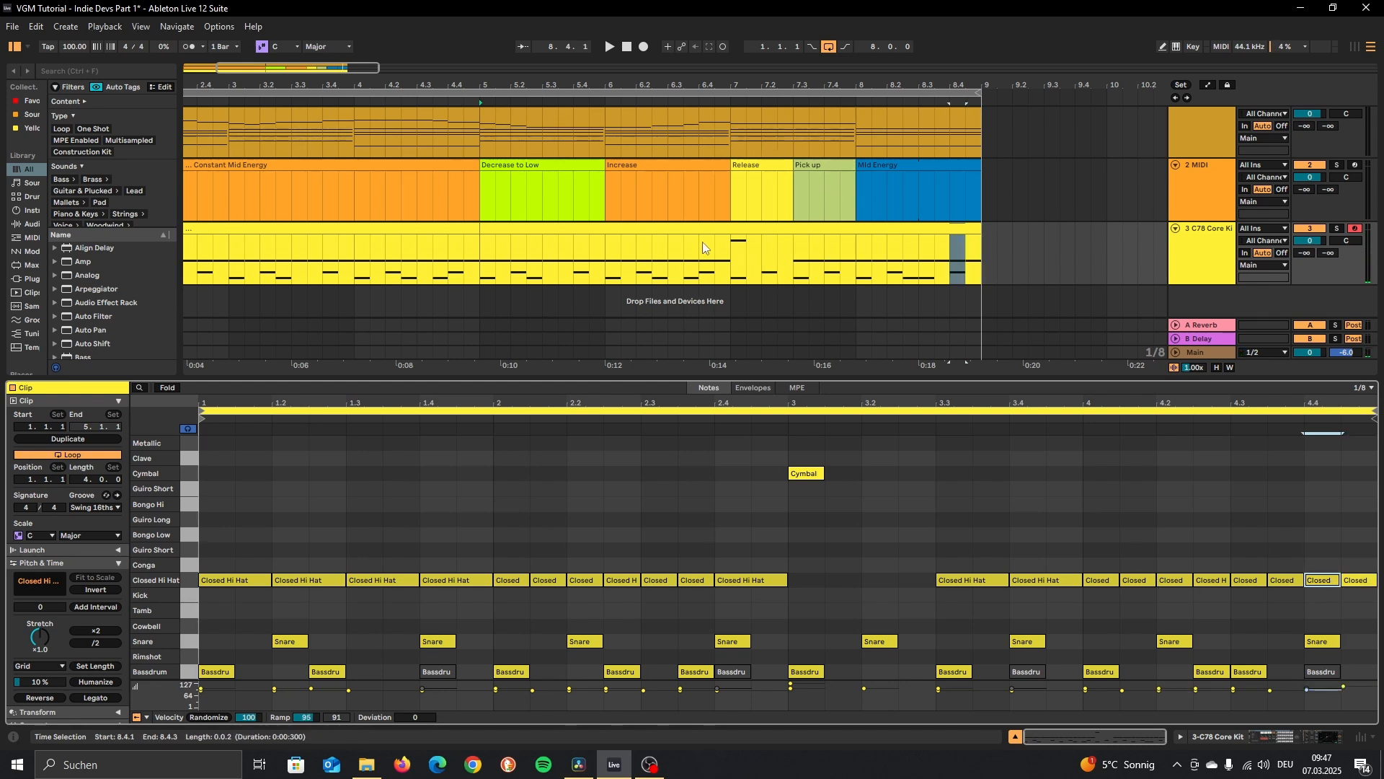
Play the arrangement from bar 5, from bar 8 and from the end of bar 4 to check the drums against the melody.
click(483, 260)
key(space)
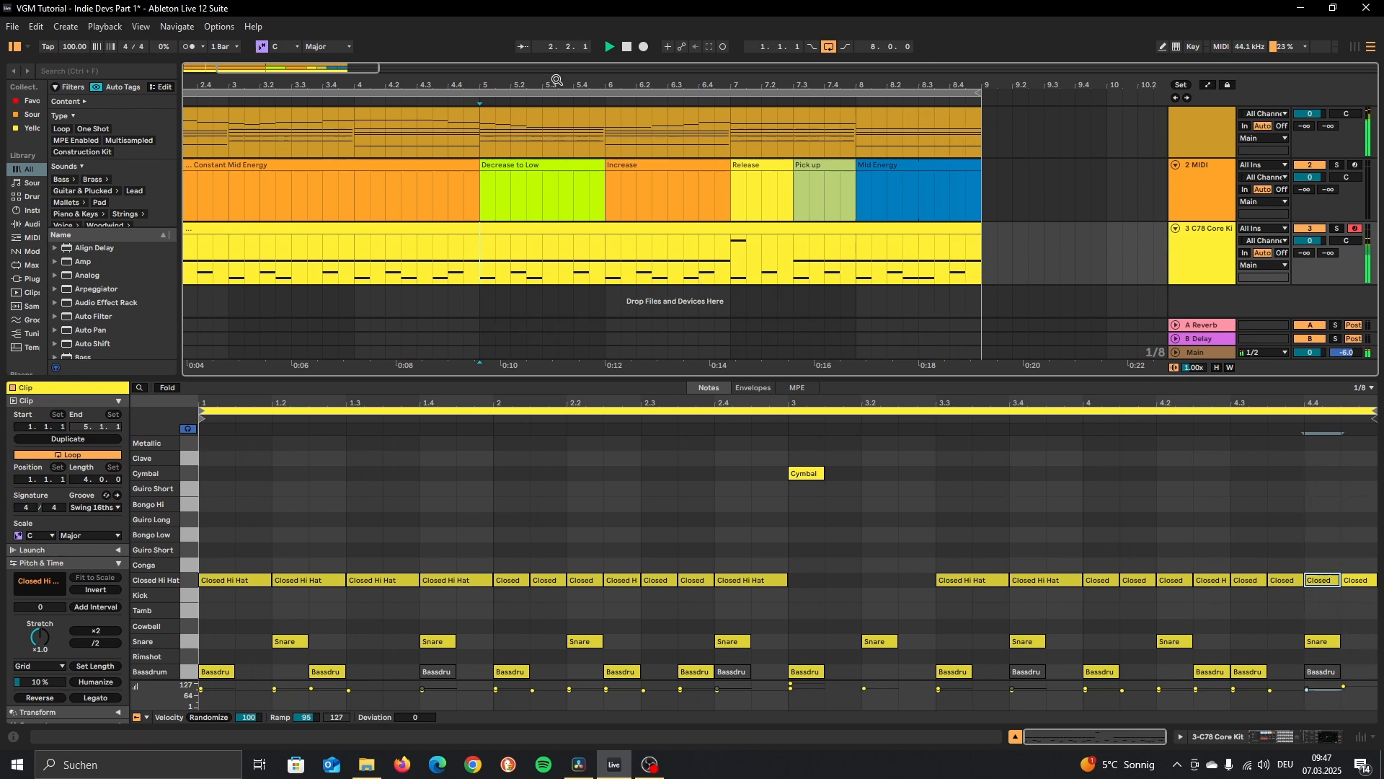
scroll(1117, 231, down, 3)
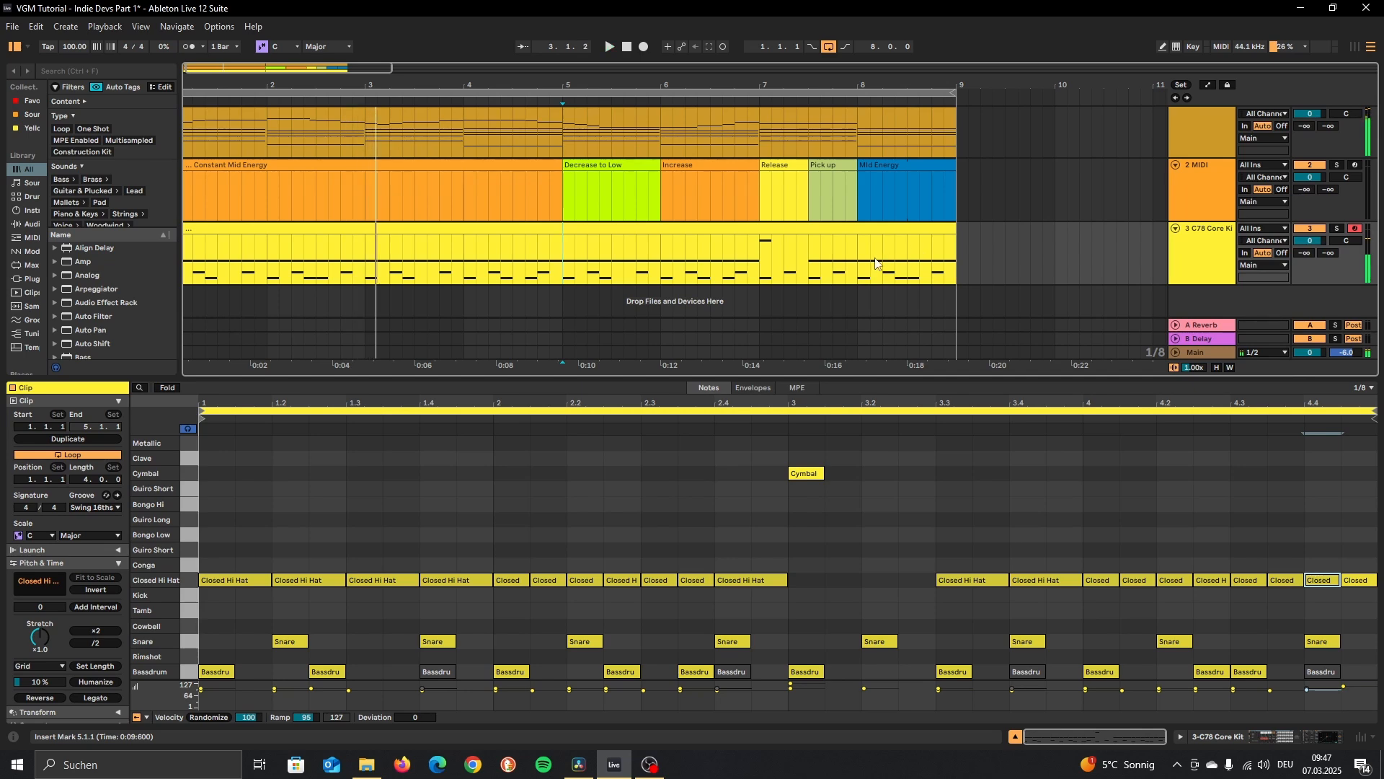
click(858, 263)
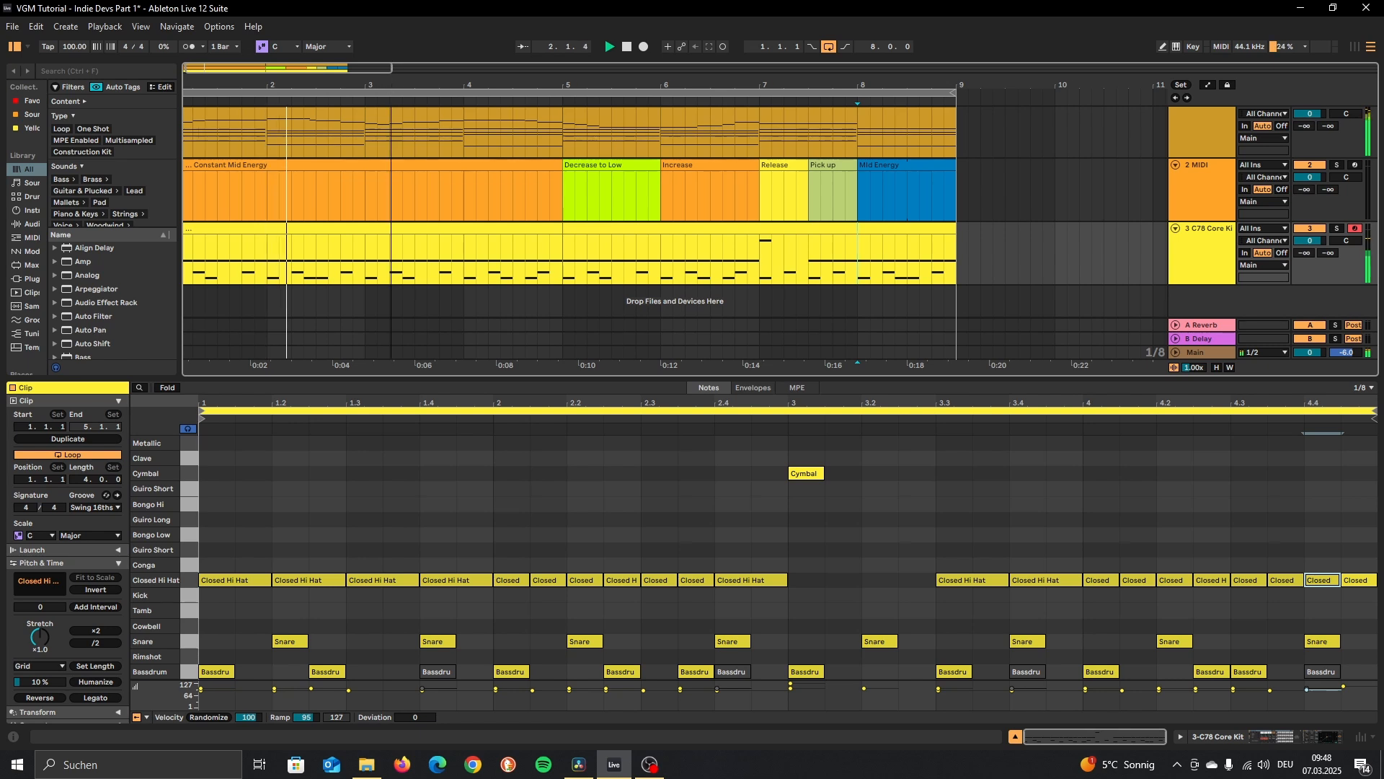
drag(392, 68, 400, 68)
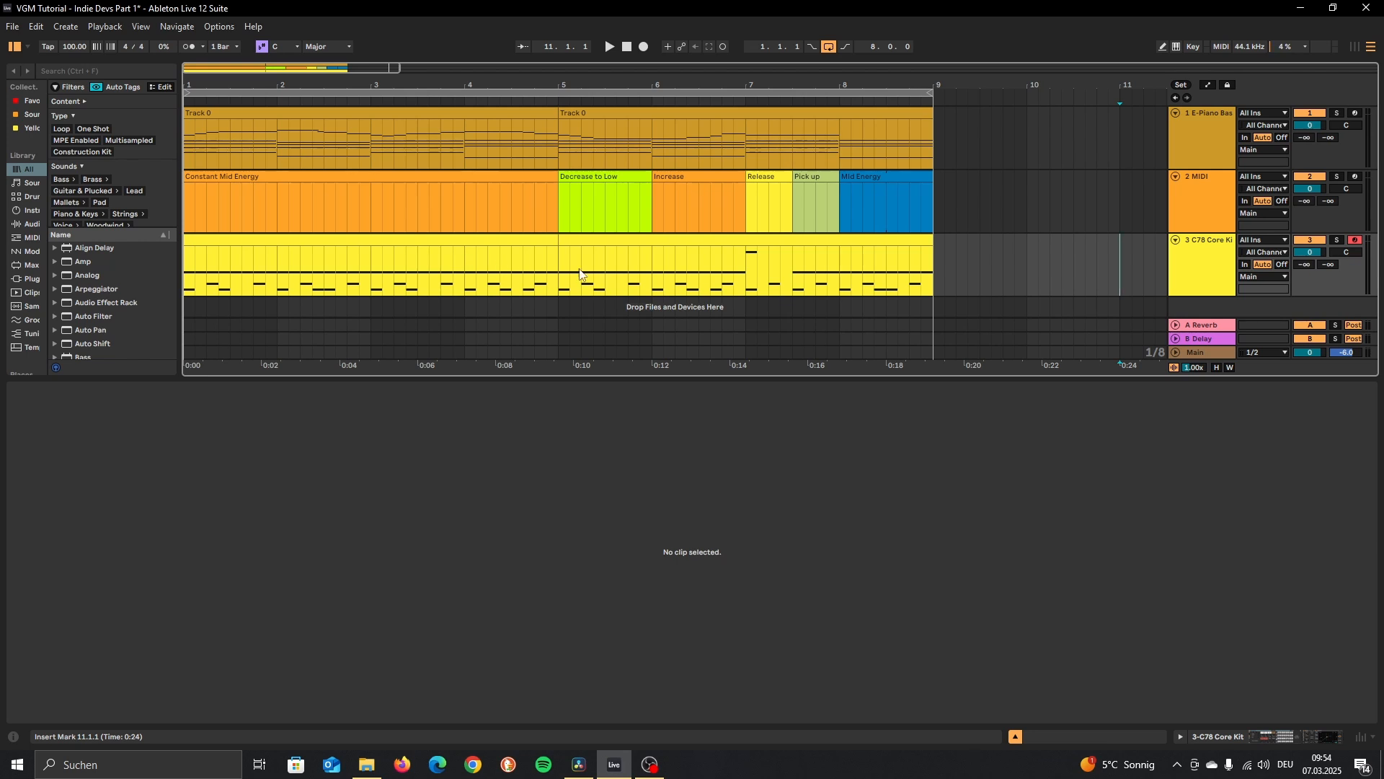
click(535, 280)
key(space)
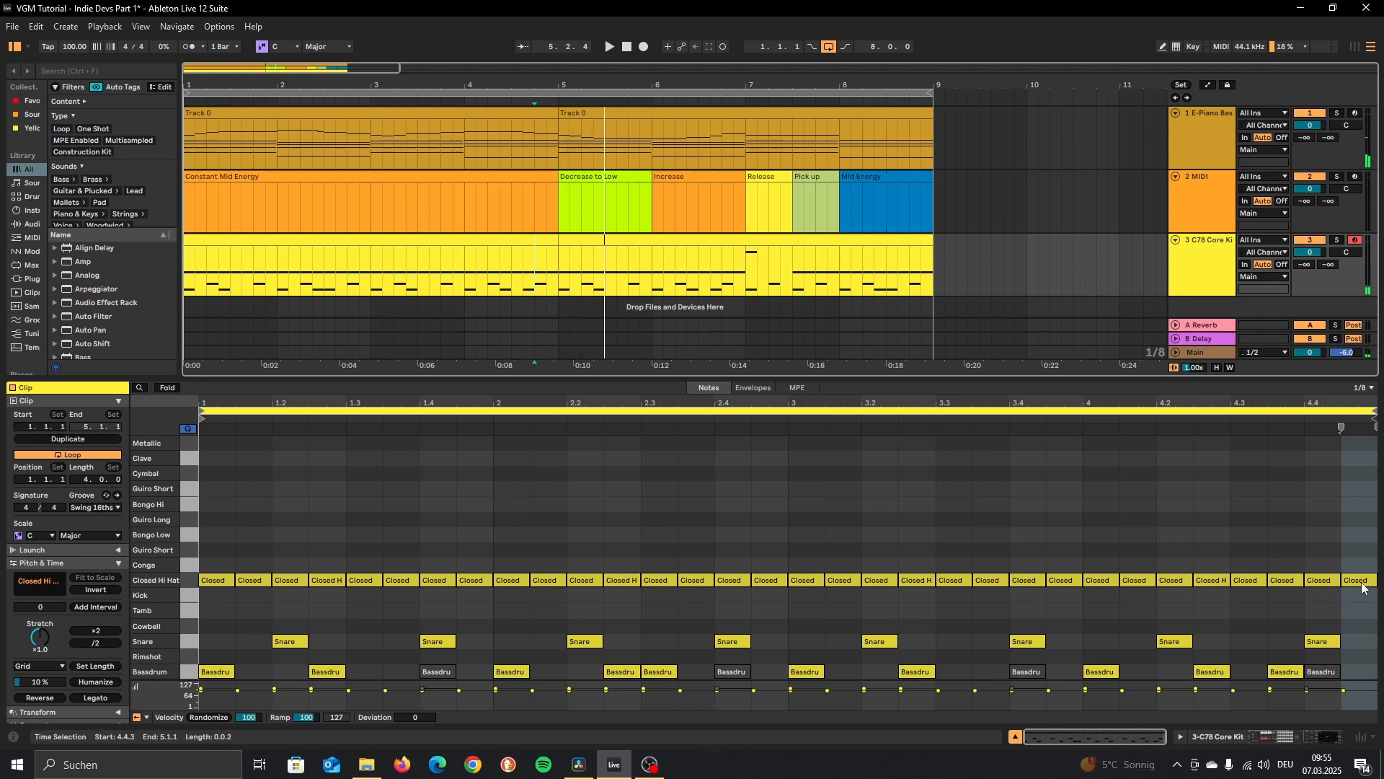
Compare the closed hi-hat rhythms of the first and second drum clips, including the opening notes of the second clip.
click(569, 242)
click(545, 245)
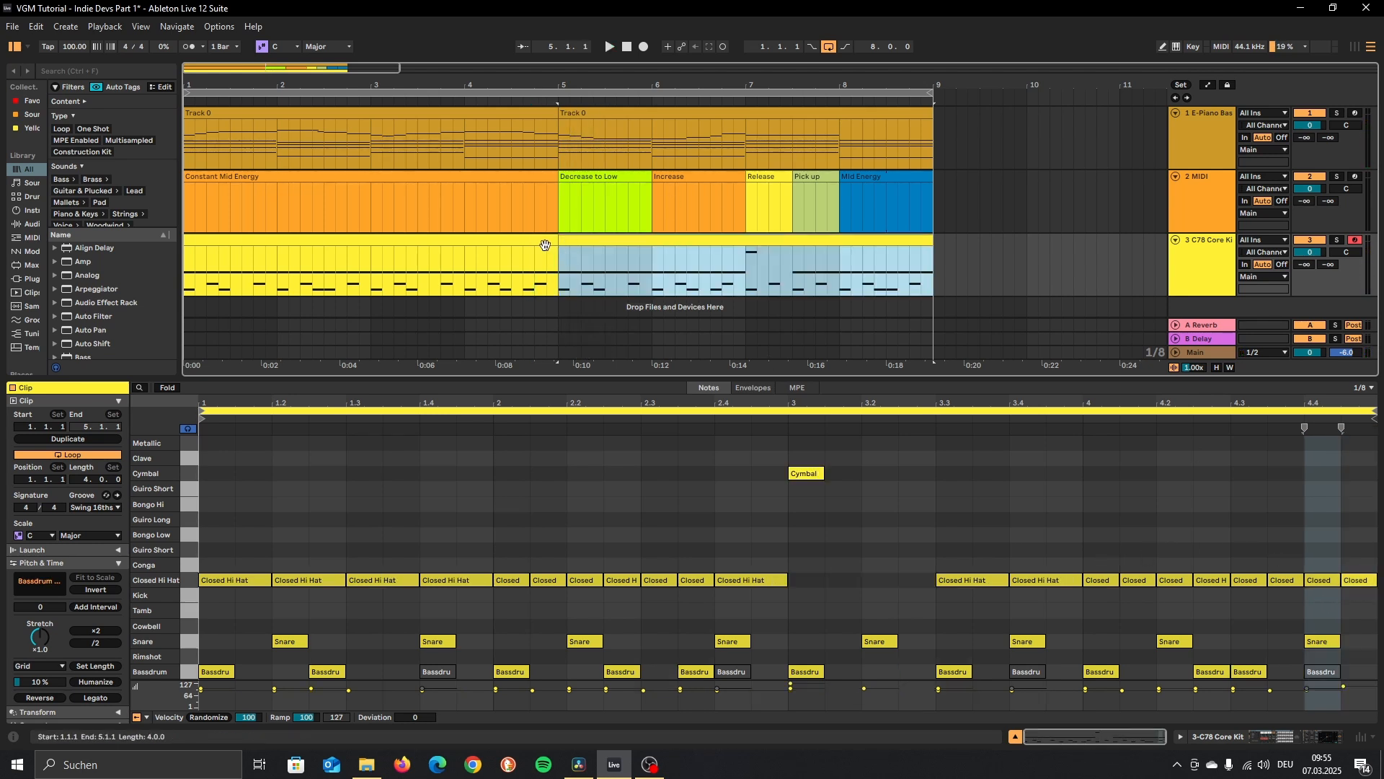
click(545, 245)
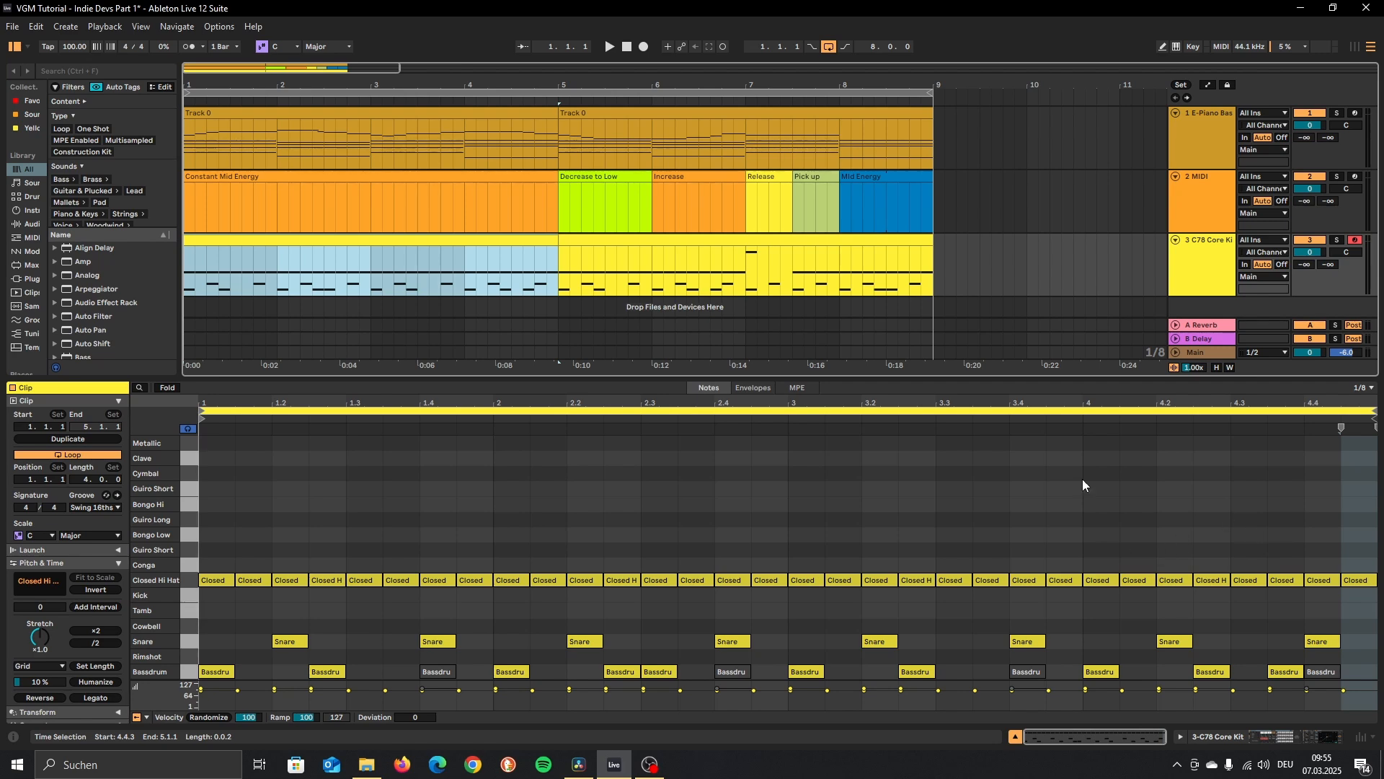
click(483, 263)
click(575, 281)
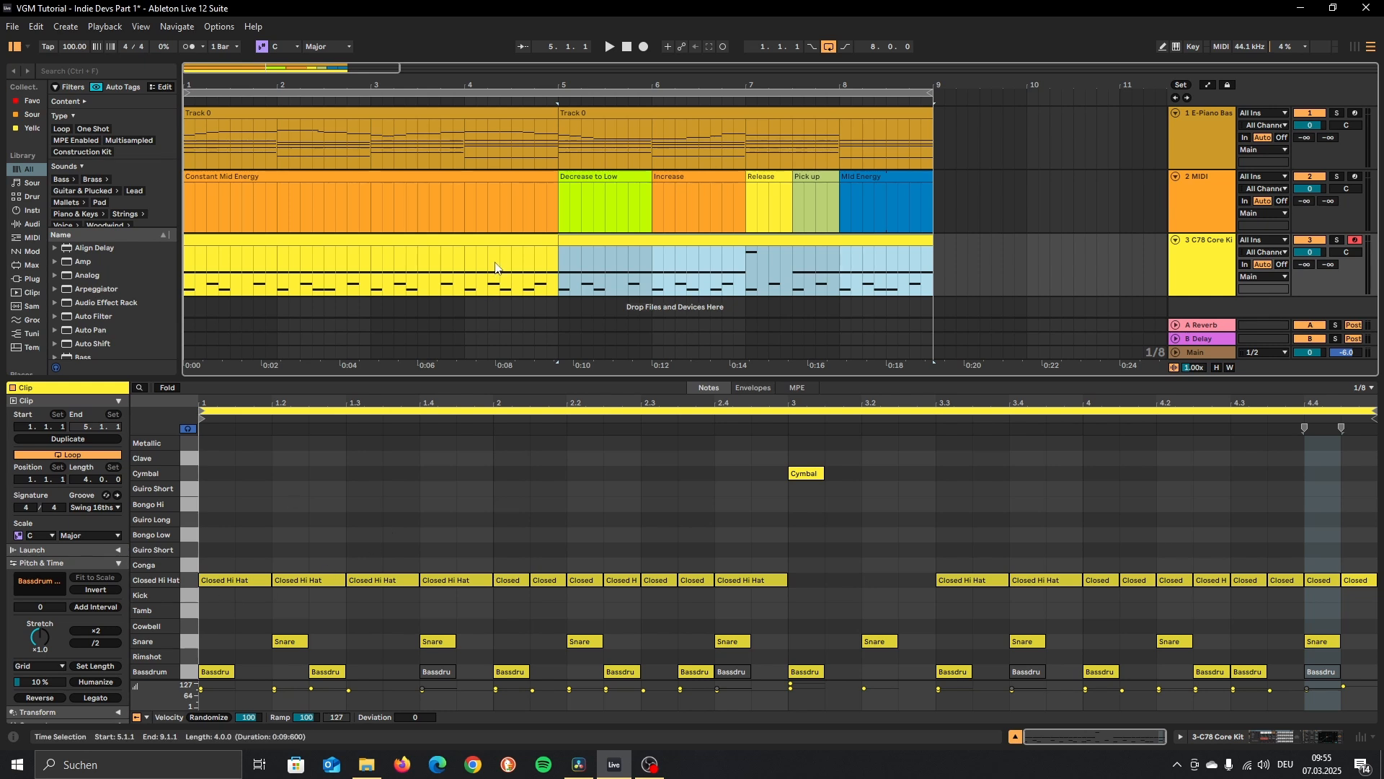
drag(252, 566, 213, 671)
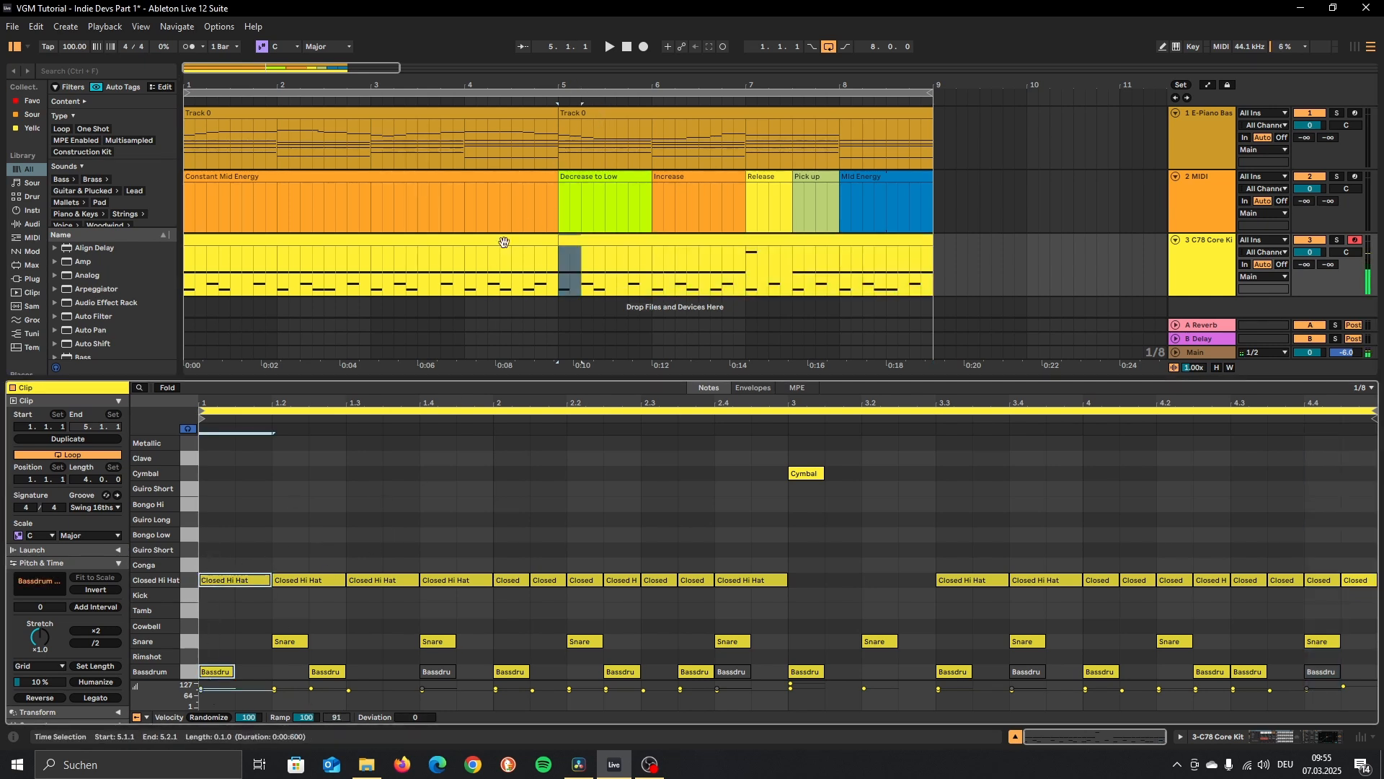
In the first drum clip, delete the last eighth-note closed hi-hat of bar 4 and lengthen the one on beat 4 to a quarter note.
click(537, 241)
click(1345, 589)
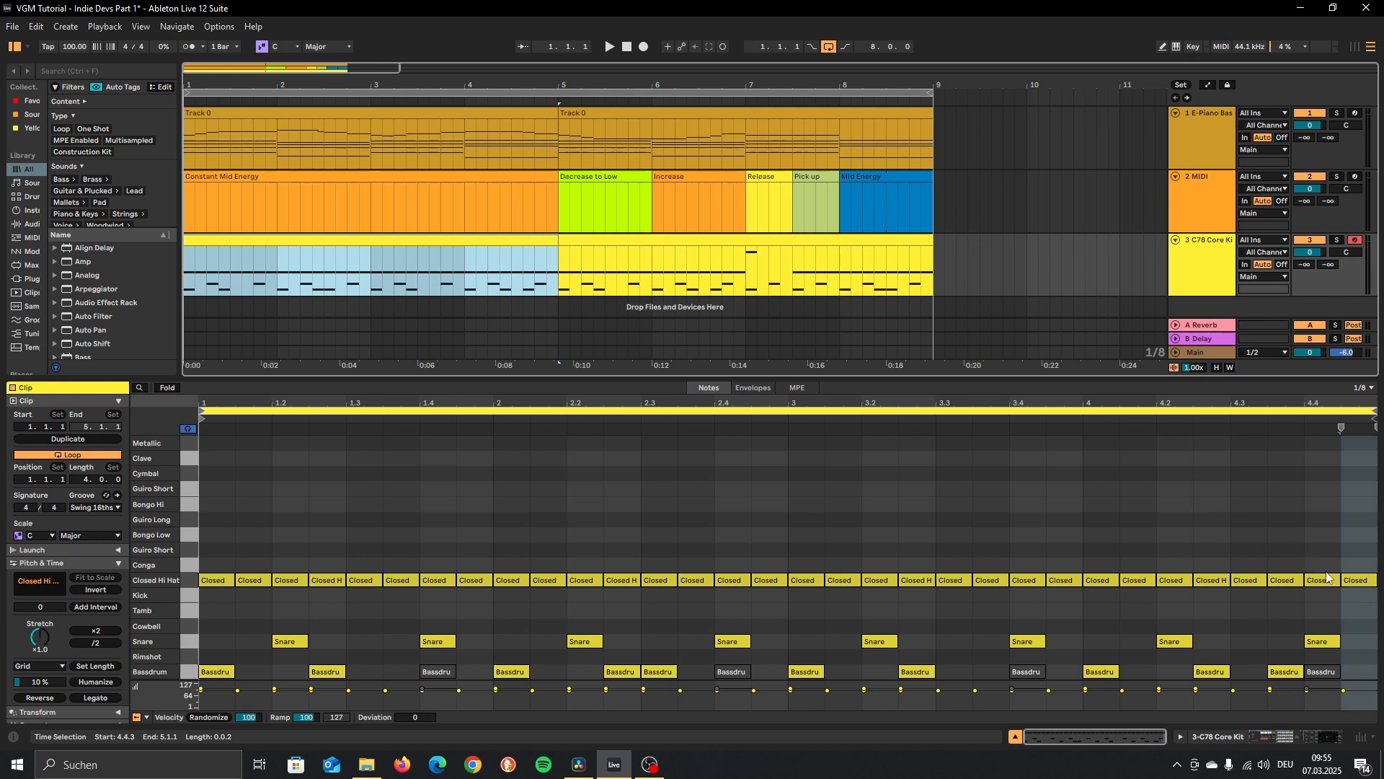
key(Delete)
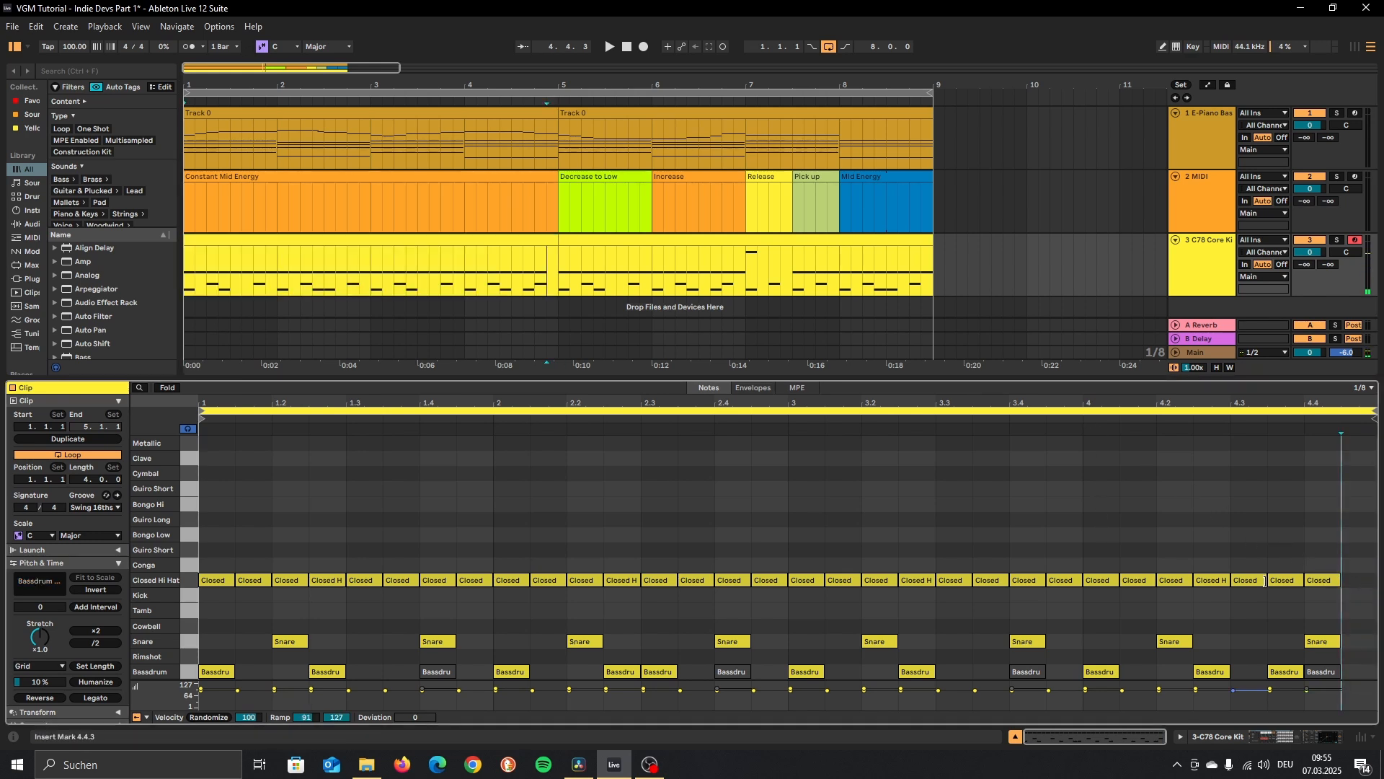
drag(1340, 580, 1376, 577)
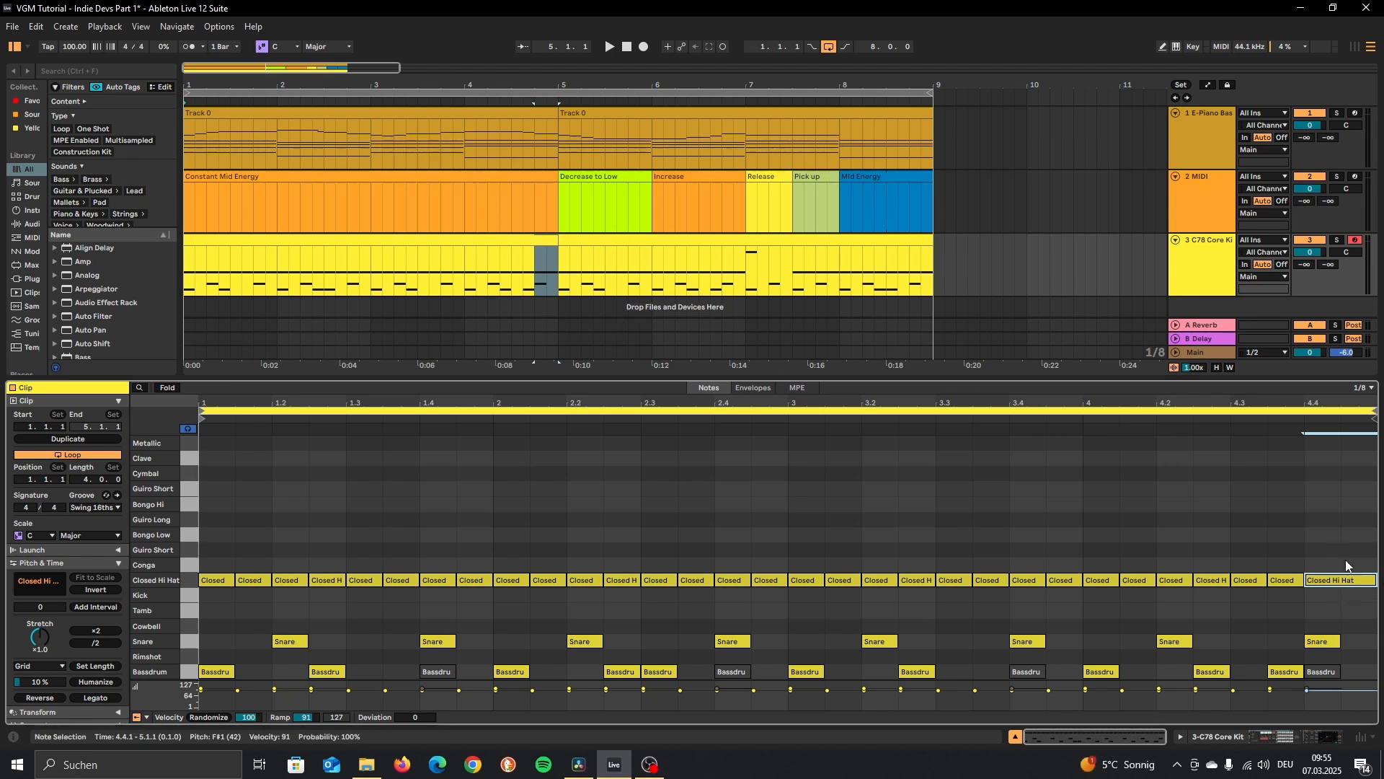
click(1038, 418)
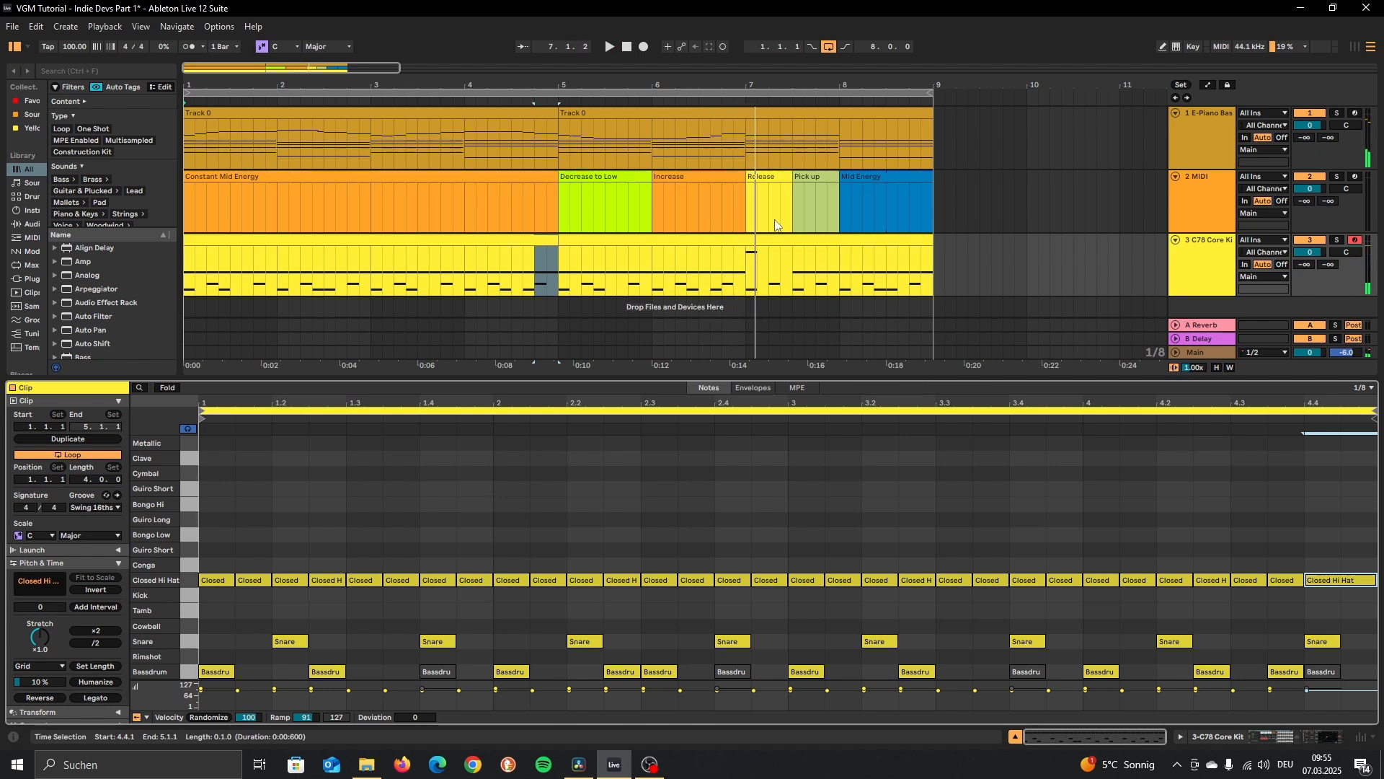
In the second drum clip, split the closed hi-hat on beat 4 of bar 1 into two eighth notes and play the result.
click(646, 277)
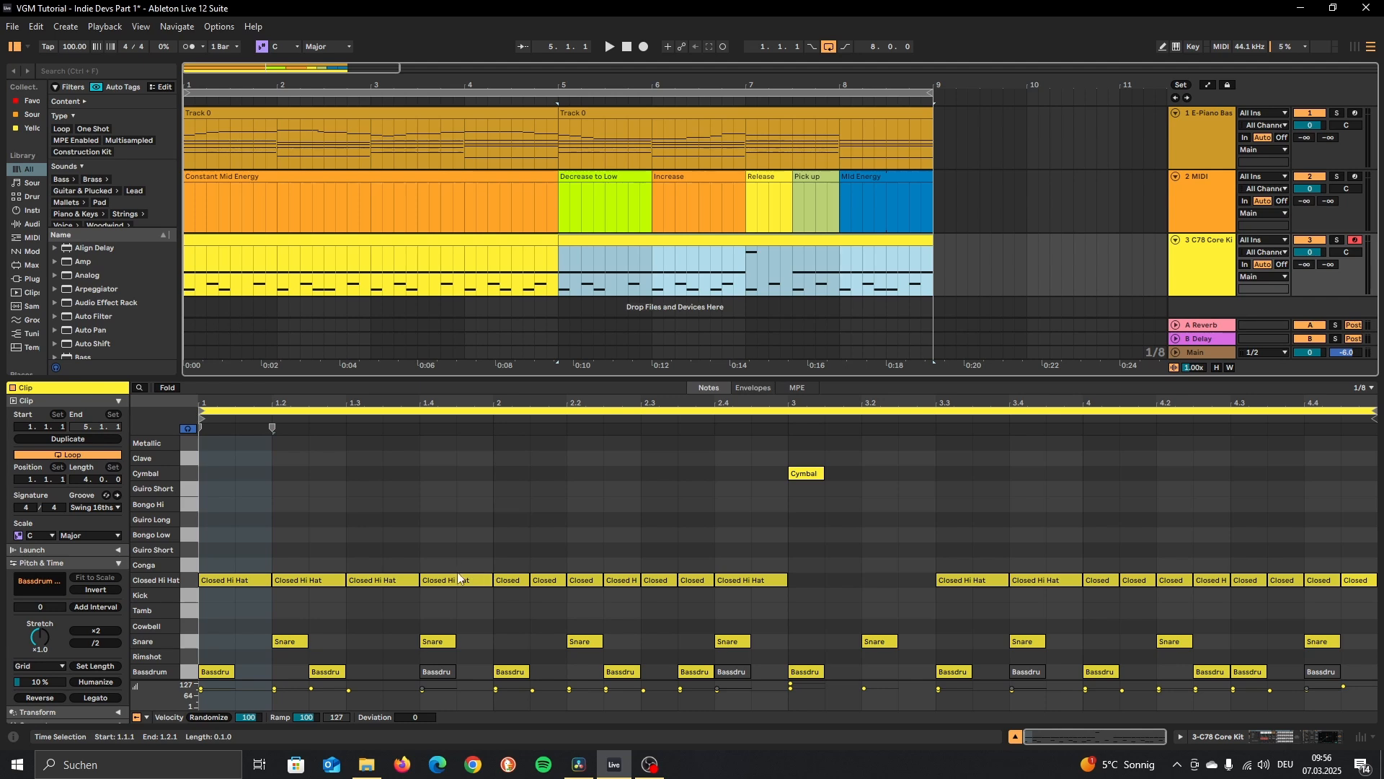
key(alt)
key(e)
click(460, 582)
click(468, 625)
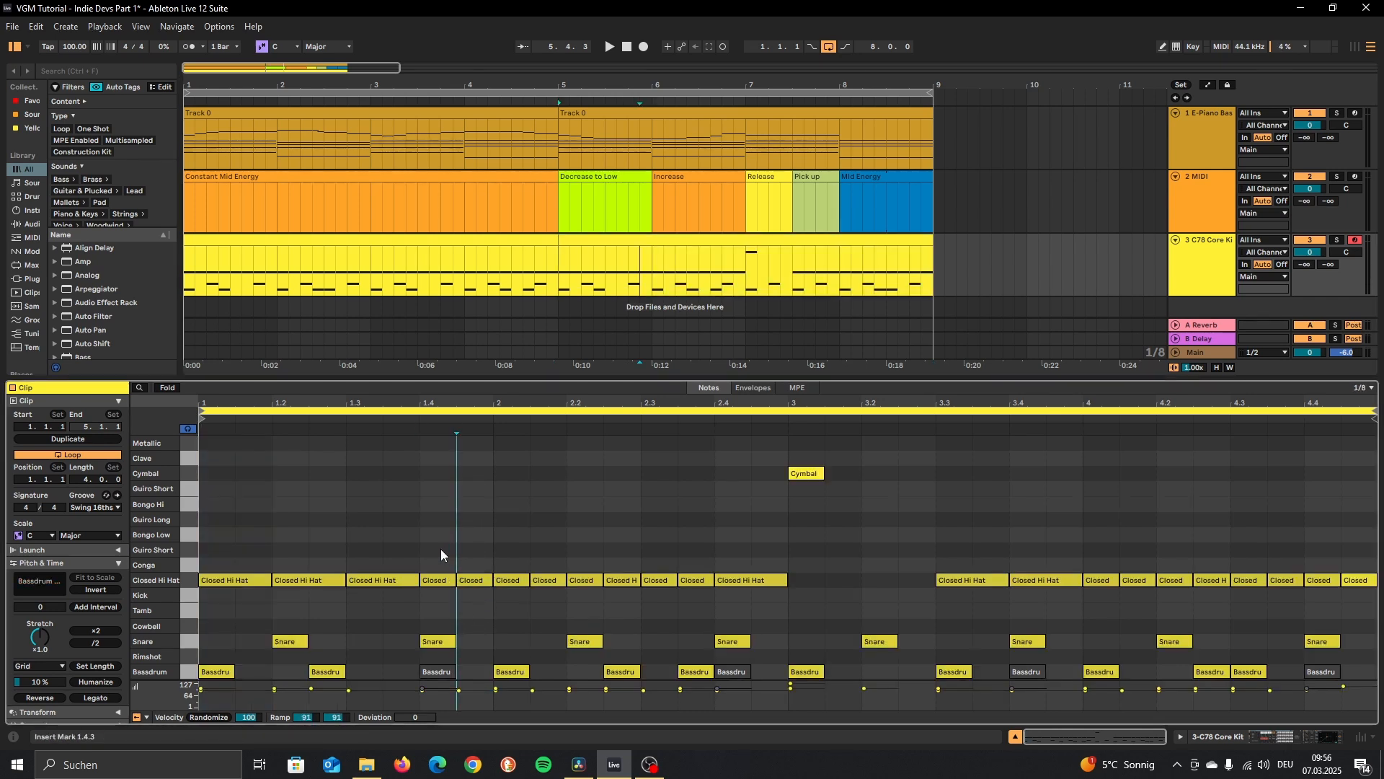
drag(441, 555, 478, 598)
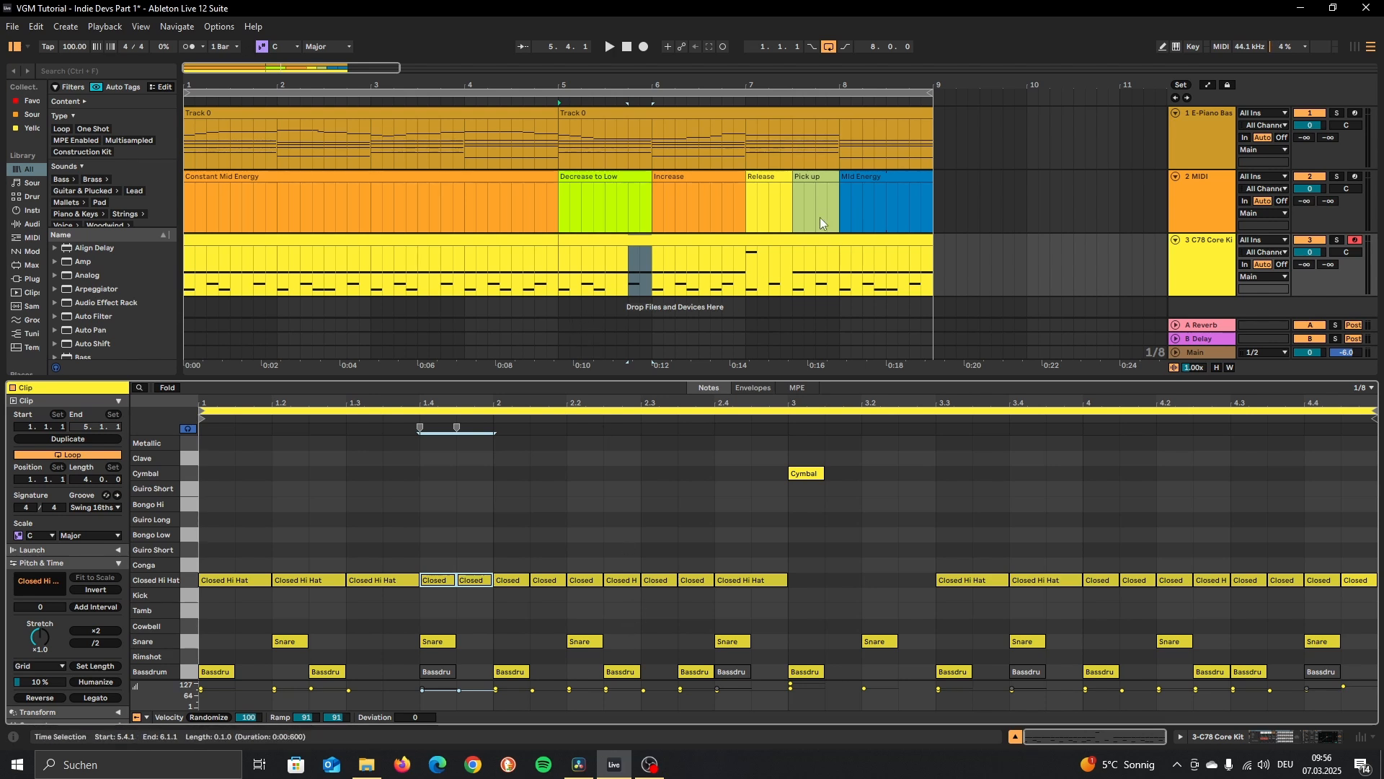
click(565, 277)
key(space)
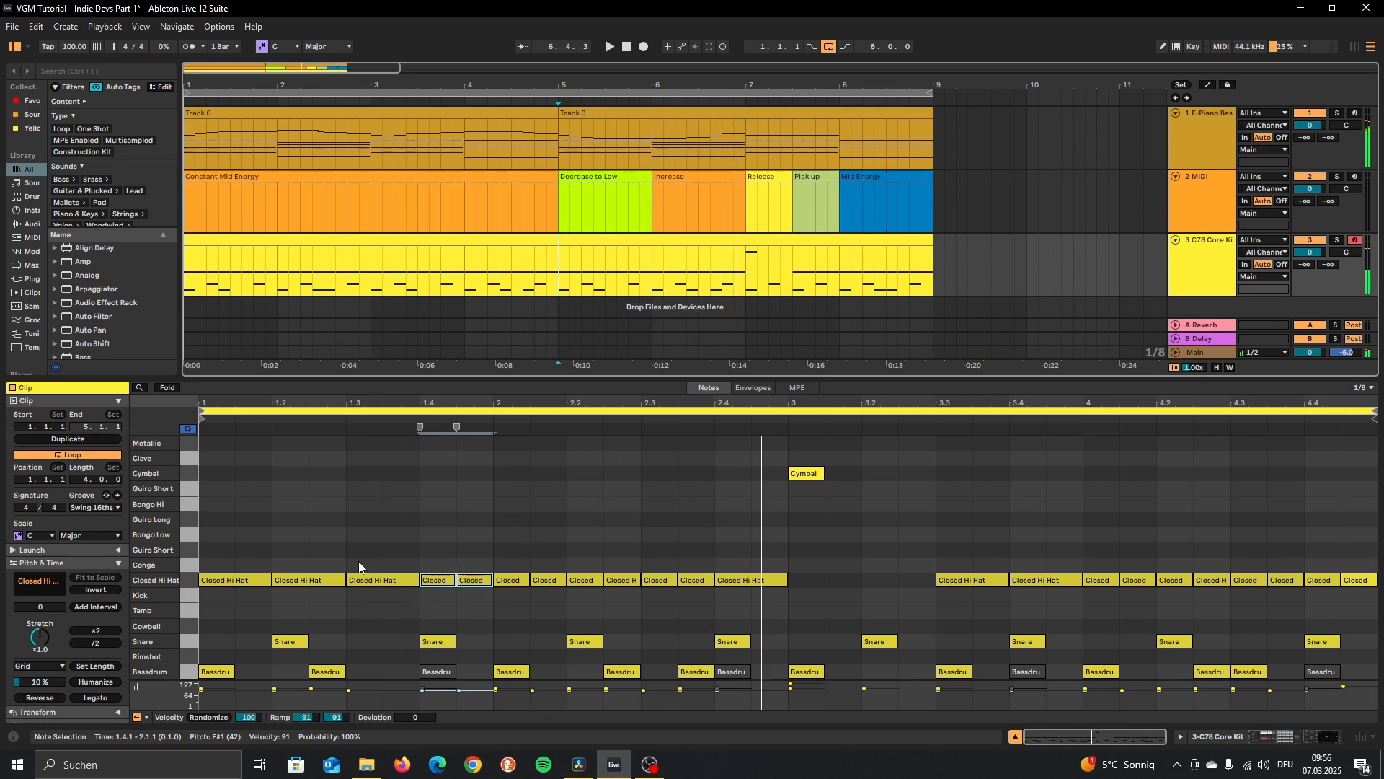
Split the closed hi-hat on beat 3 of bar 1 into two eighth notes and play from bar 5 of the arrangement.
click(381, 560)
key(space)
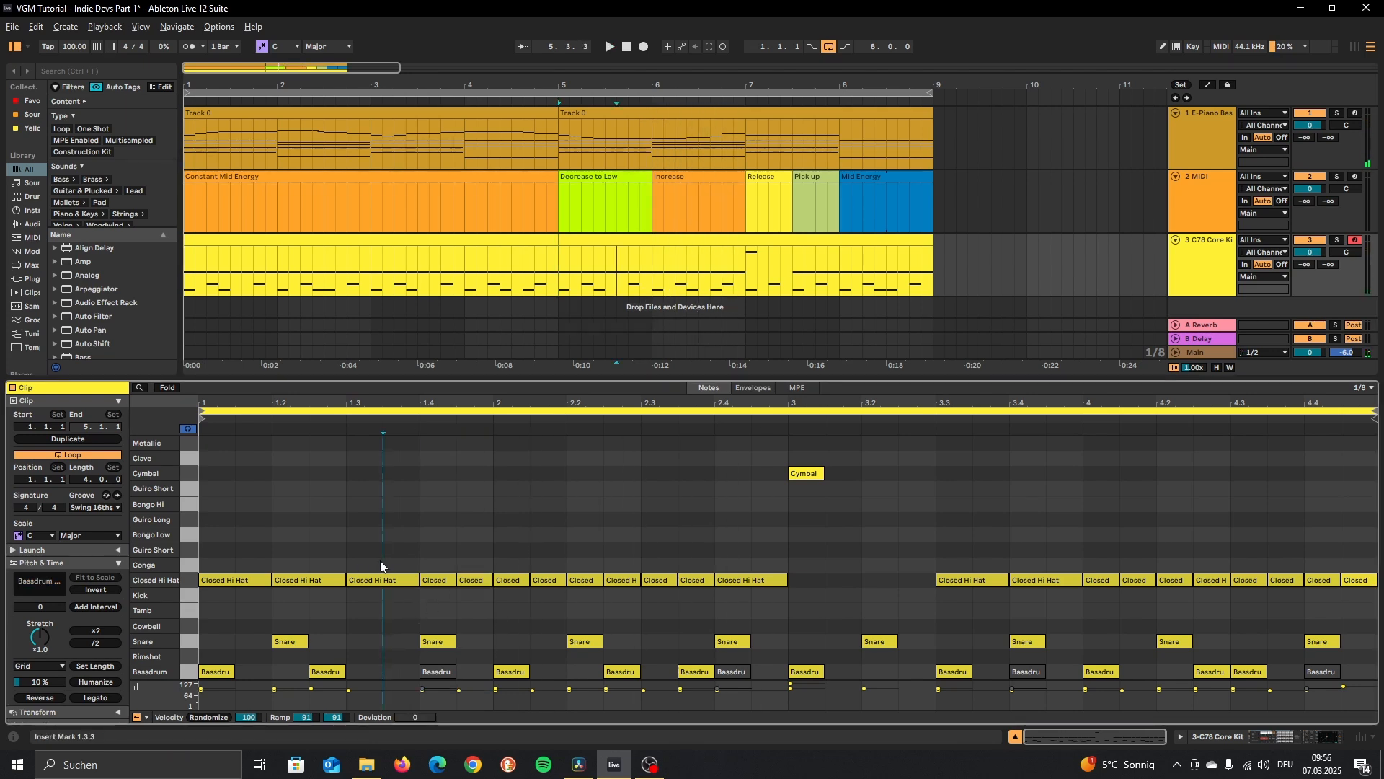
key(alt+e)
key(Escape)
key(ctrl+e)
click(557, 307)
key(space)
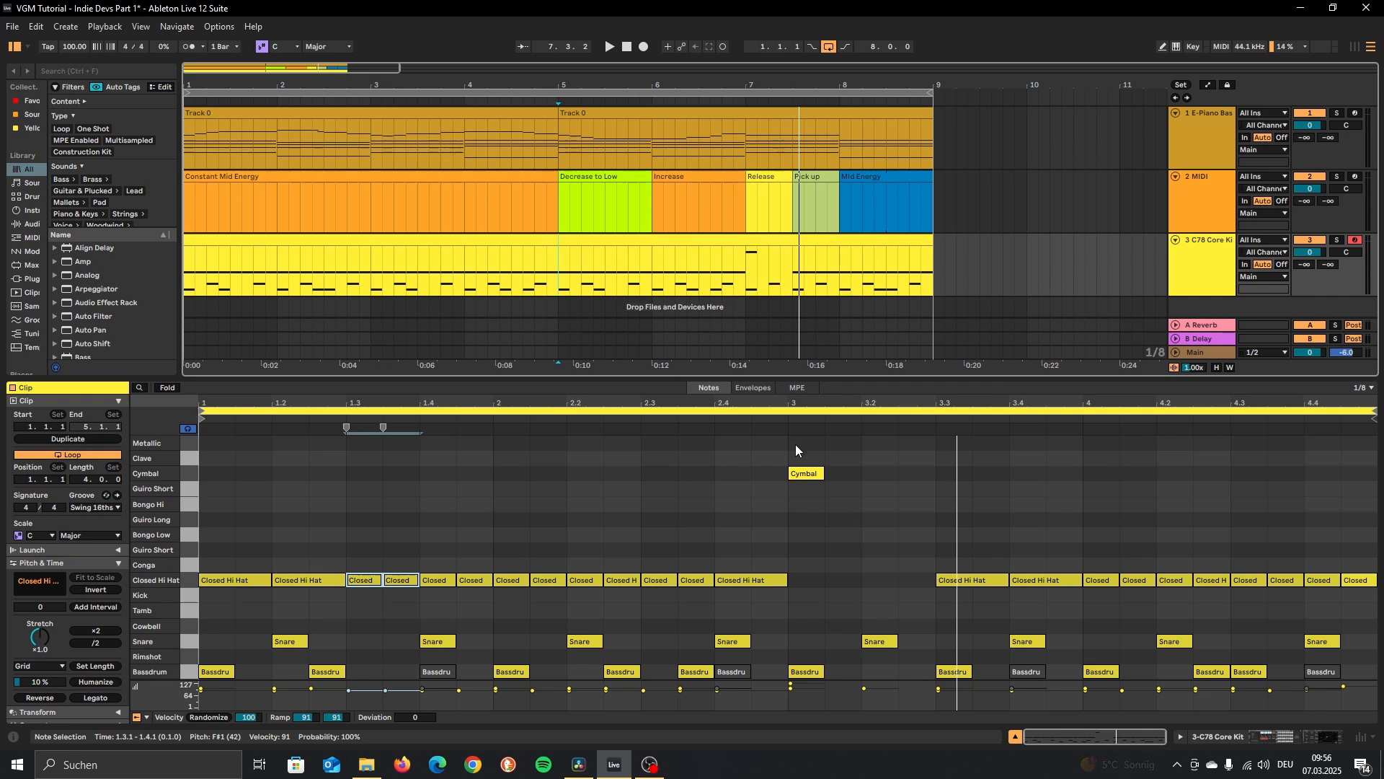
Play the transition from Increase into Release to check the quarter-note closed hi-hat on beat 4 of the clip's bar 2.
click(749, 579)
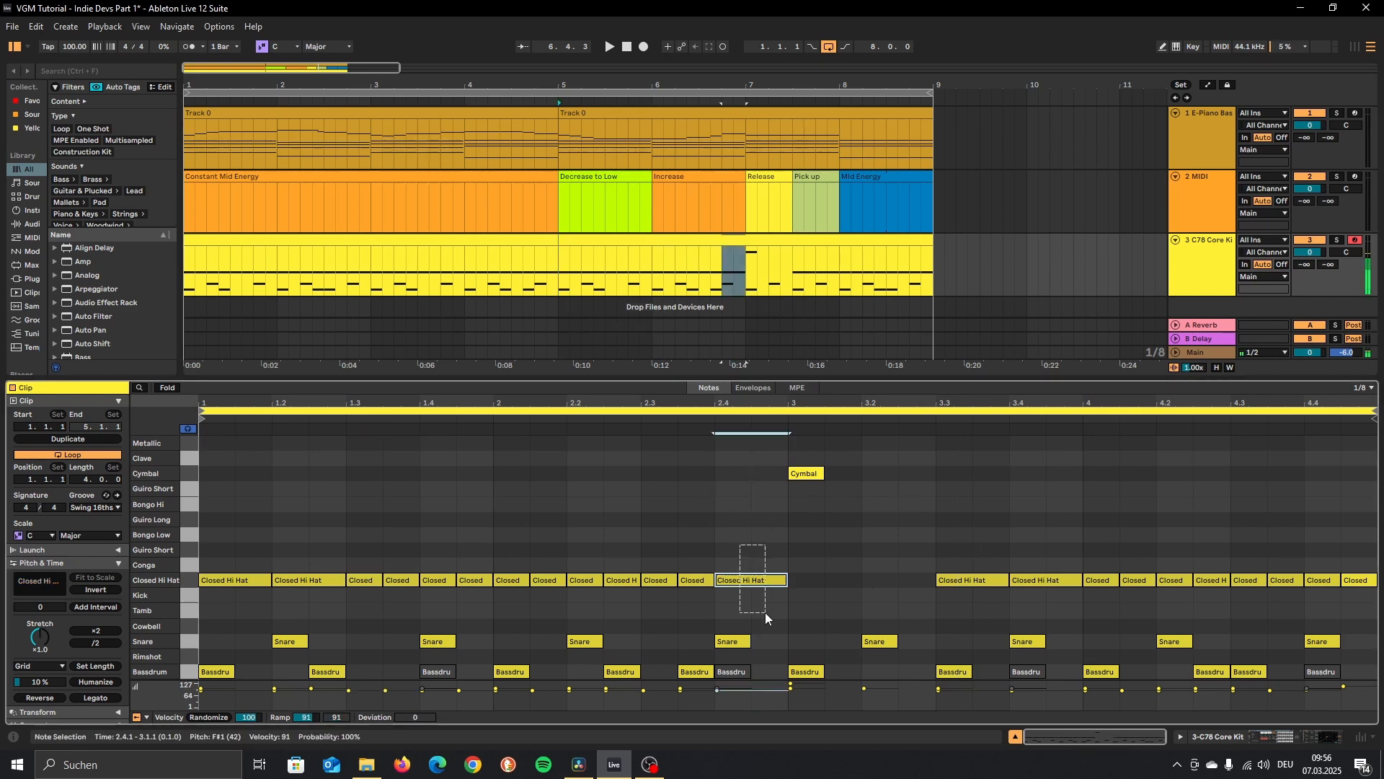
click(699, 277)
key(space)
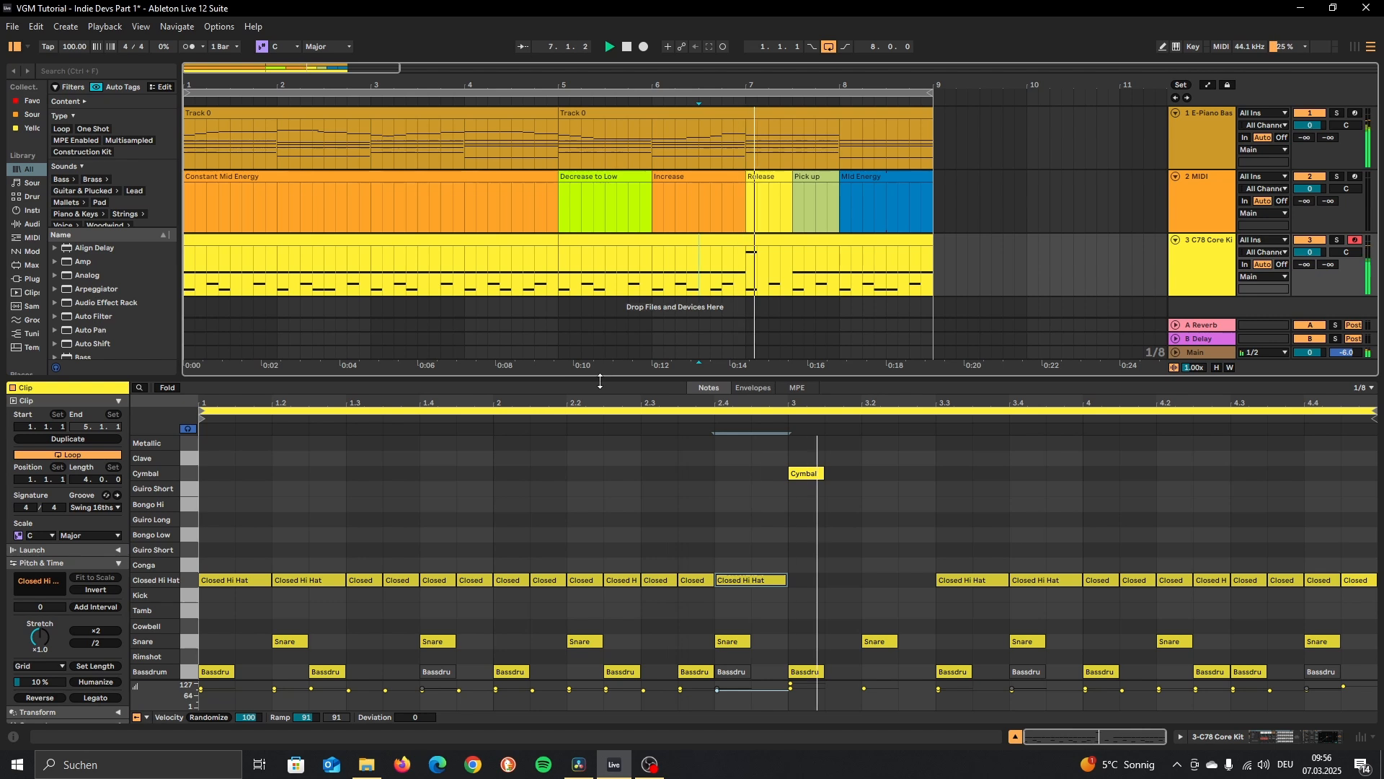
key(space)
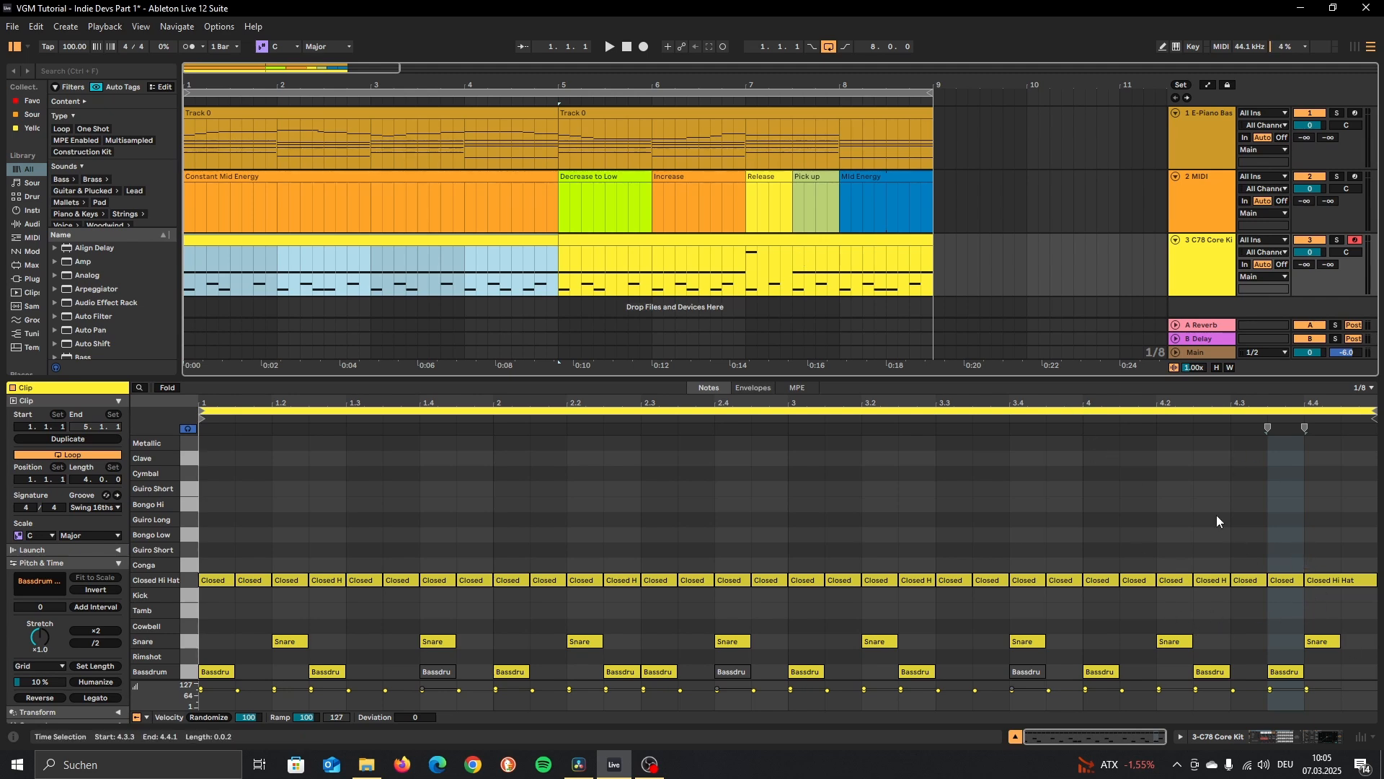
At the end of the first drum clip, swap the last snare and bass drum hits and move the beat 4 hi-hat to Cymbal.
drag(1323, 645, 1322, 678)
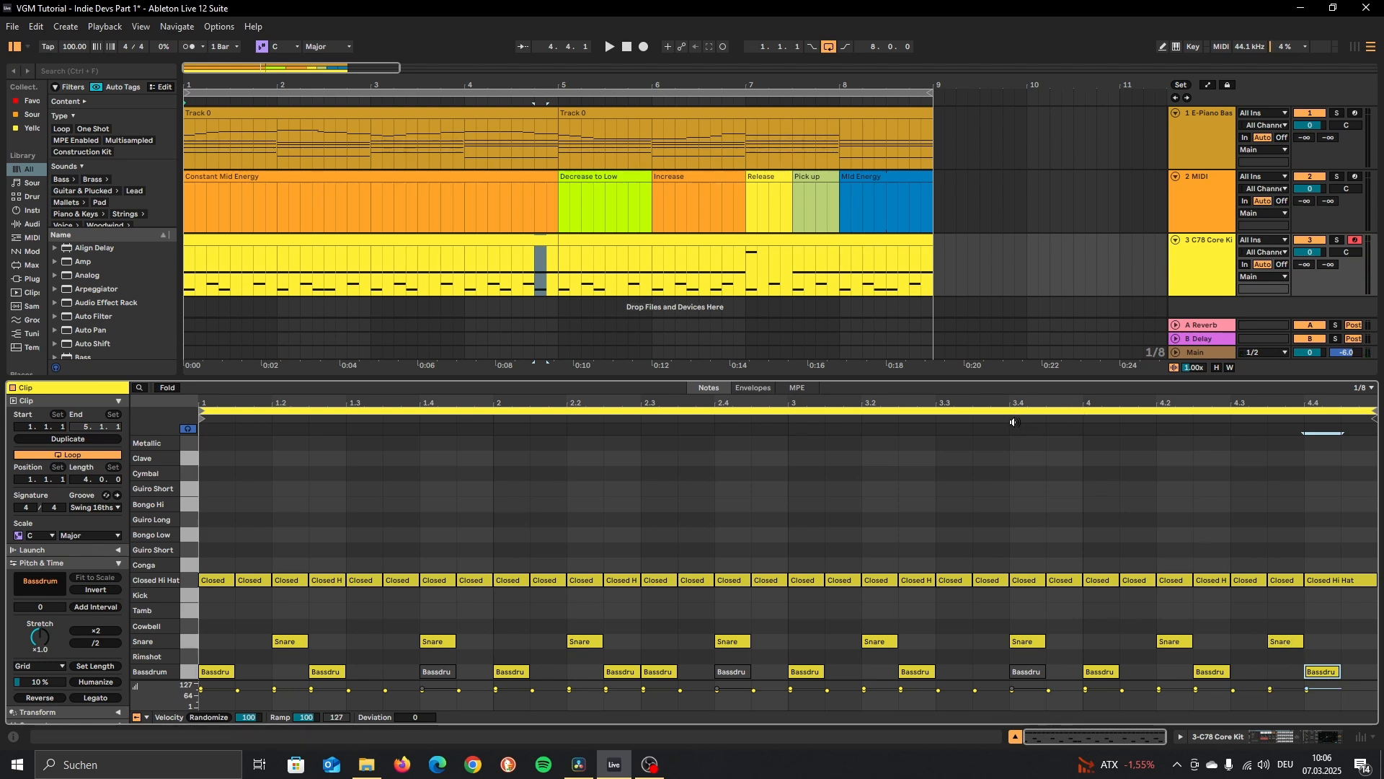
click(787, 421)
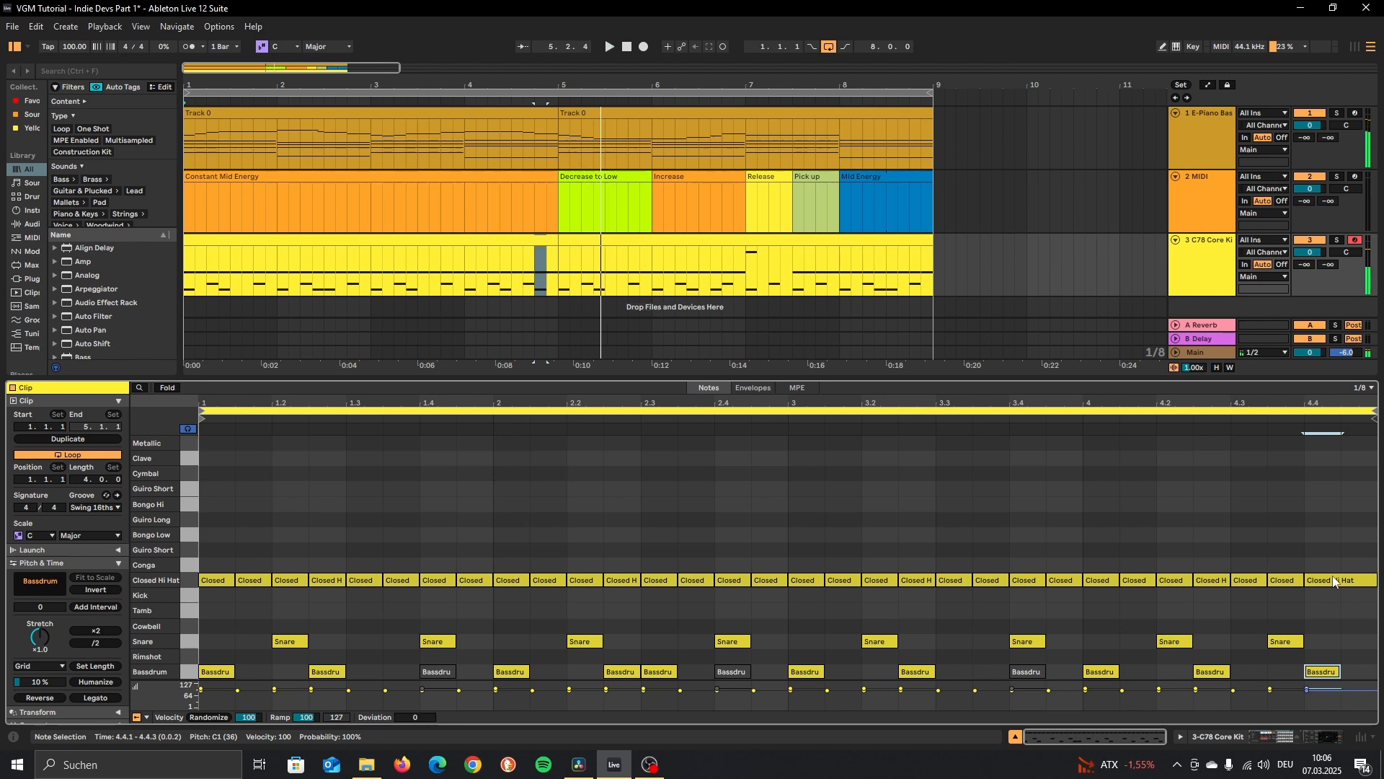
drag(1332, 585, 1332, 478)
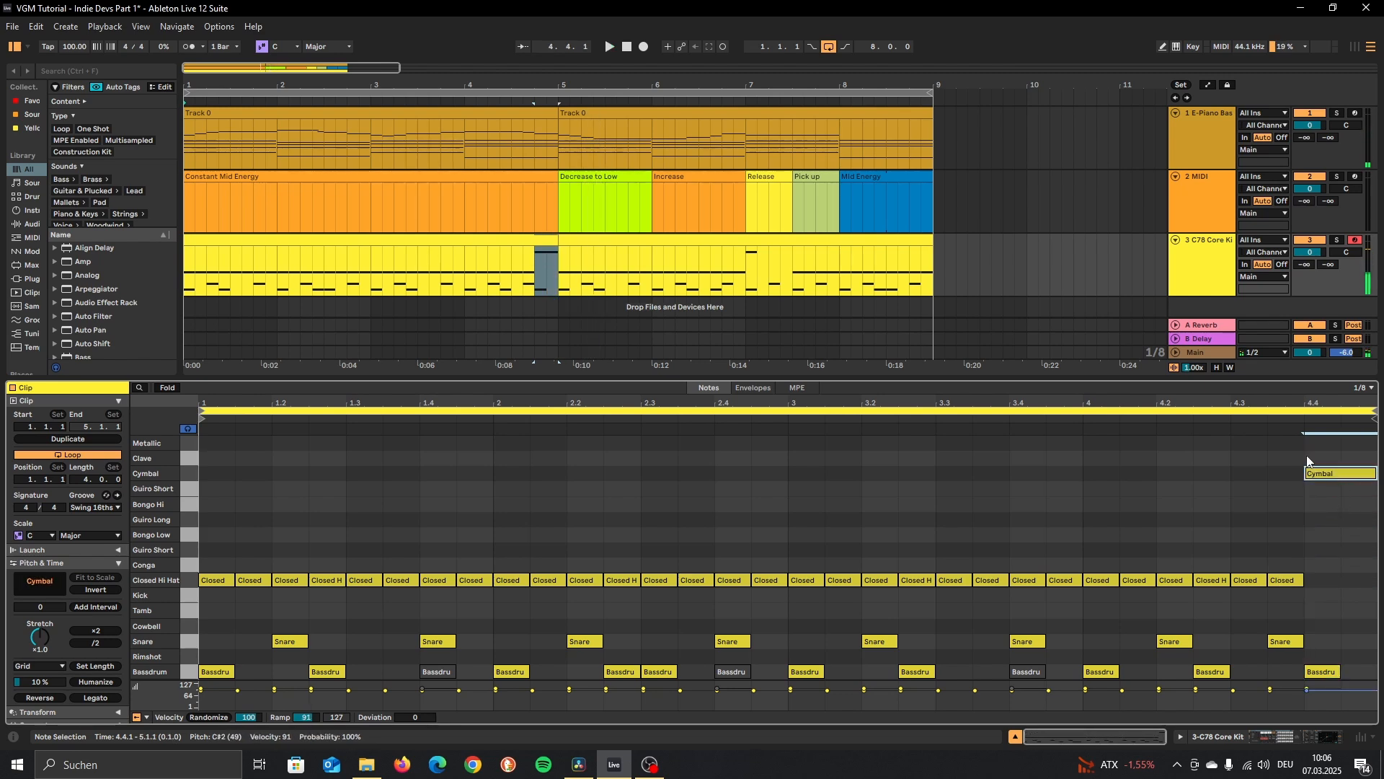
click(806, 412)
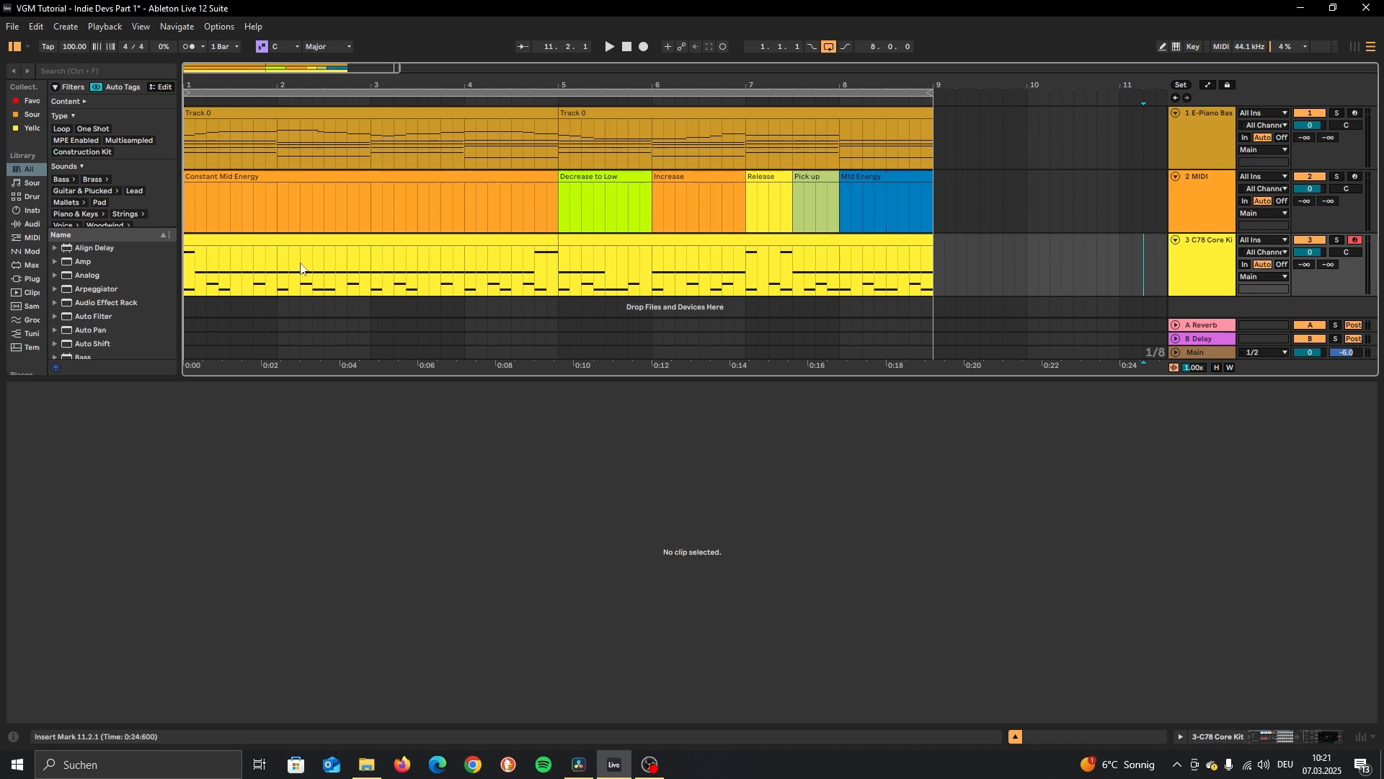
Compare the revised patterns of both drum clips and examine the closed hi-hats in bar 2 of the second clip.
click(264, 238)
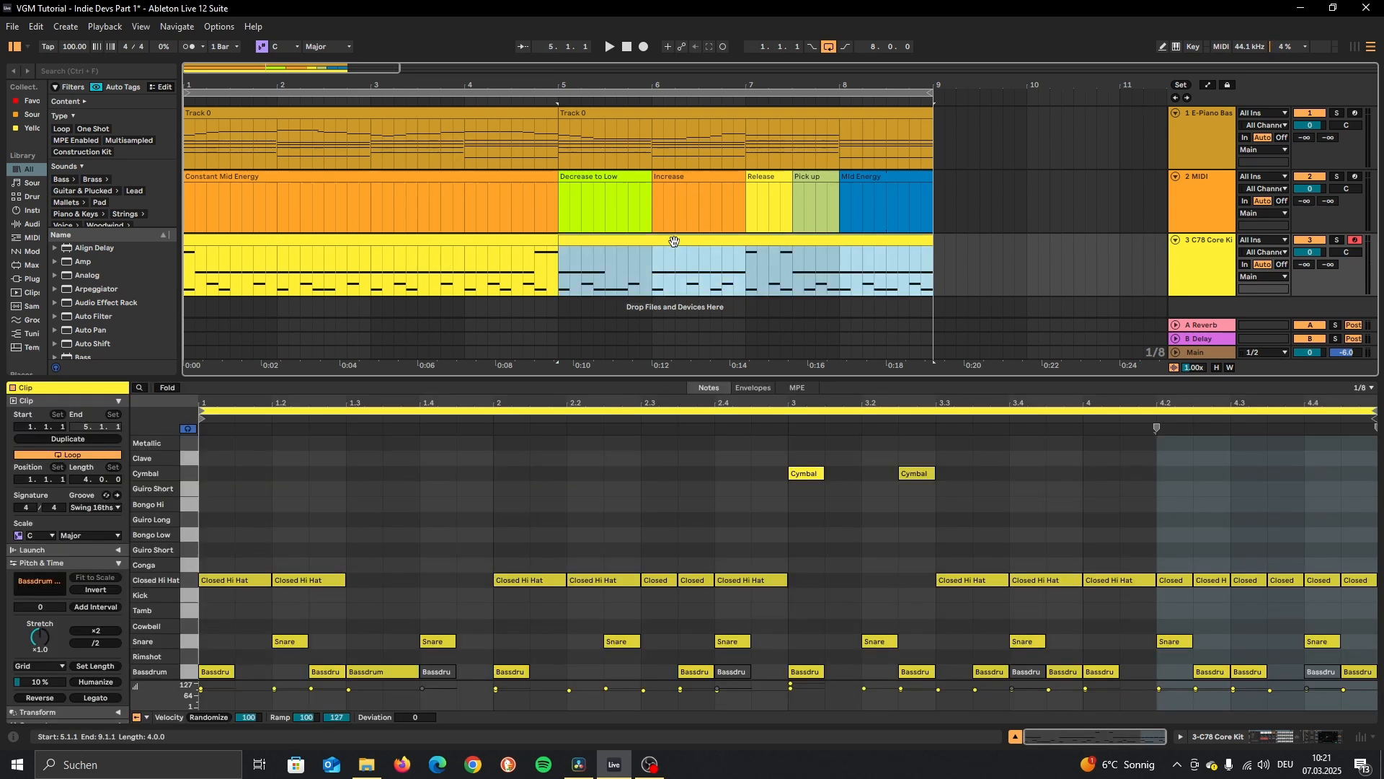
click(265, 241)
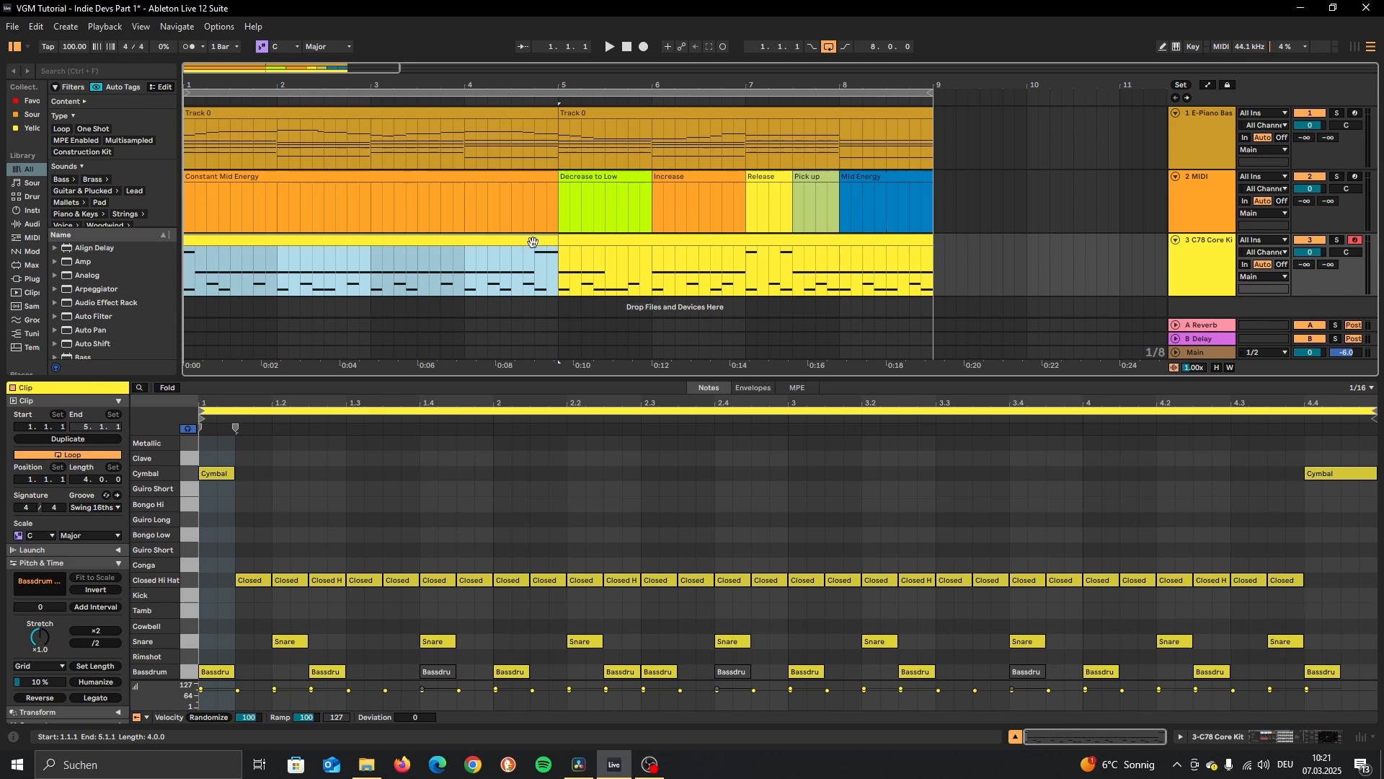
click(613, 241)
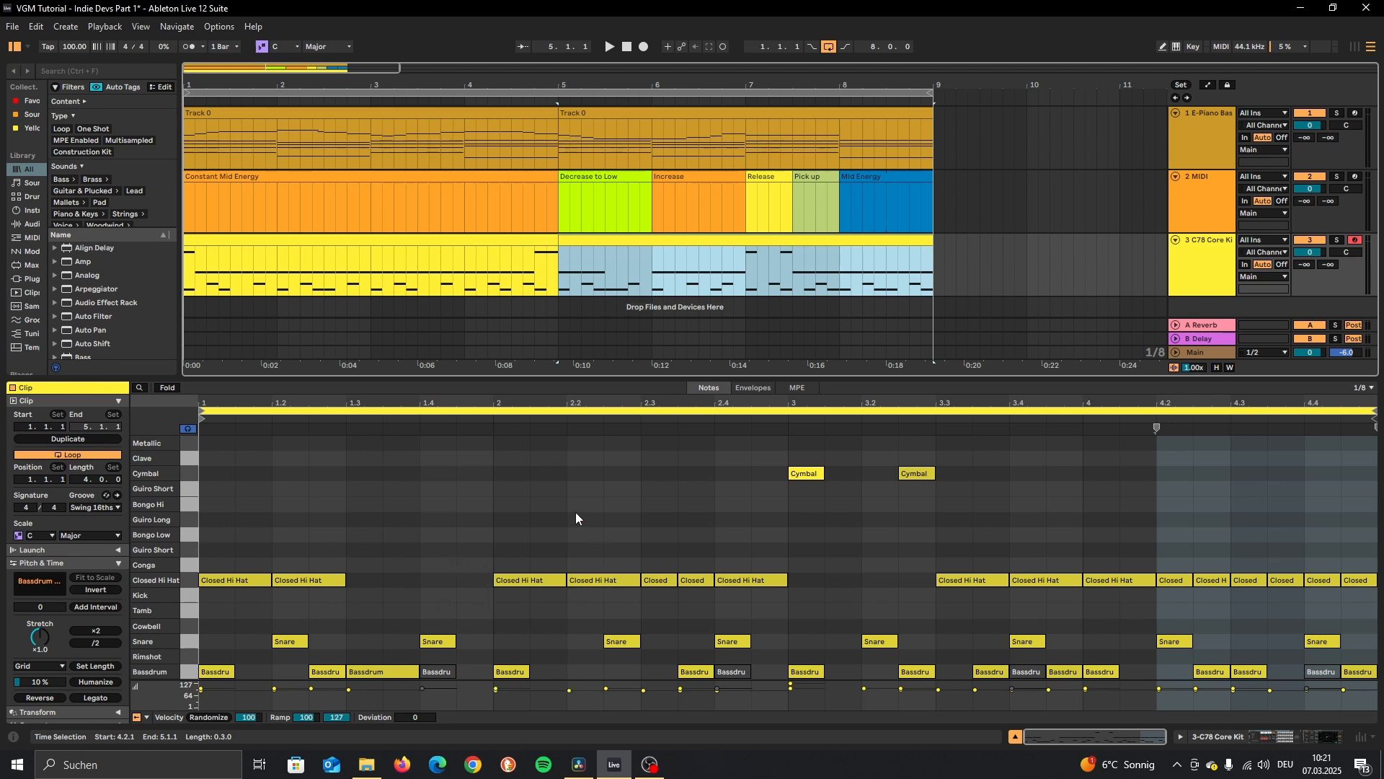
drag(513, 551, 612, 591)
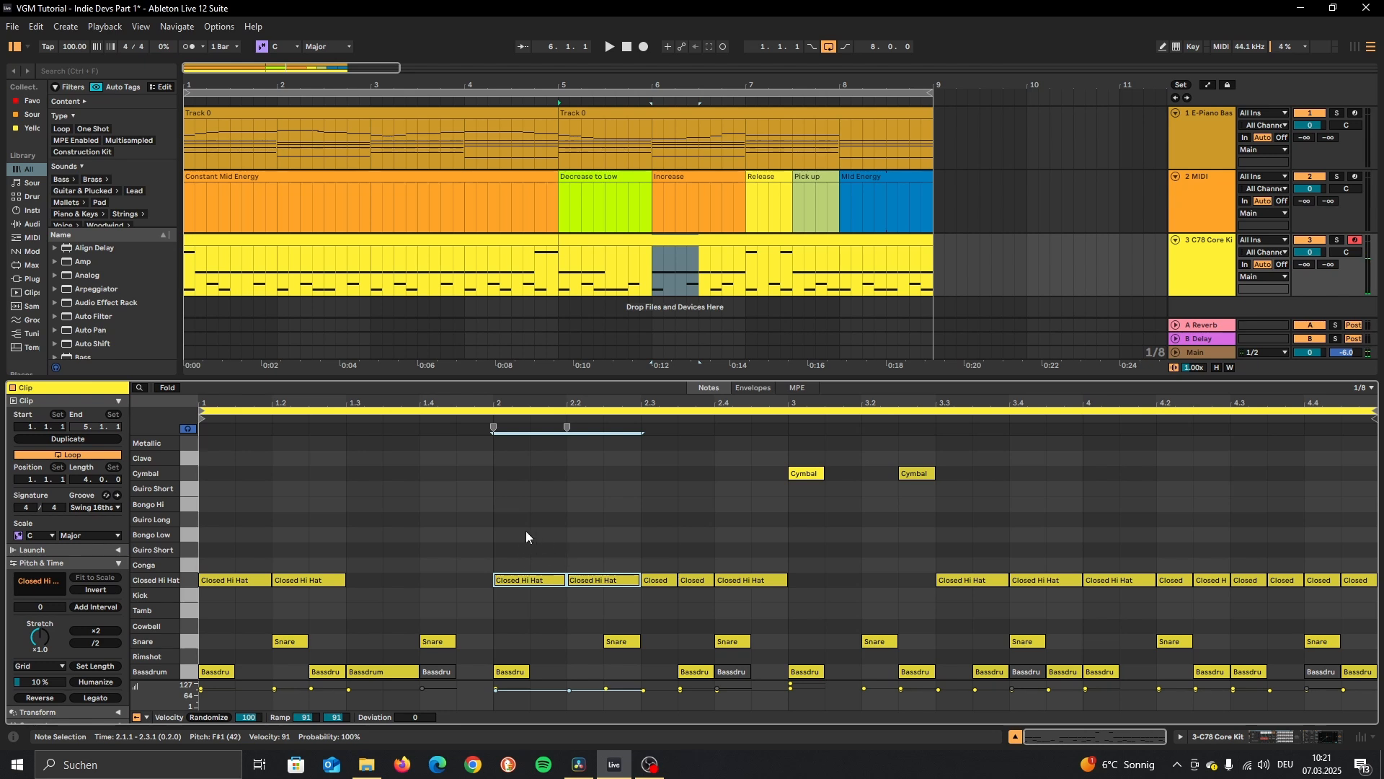
drag(525, 531, 700, 603)
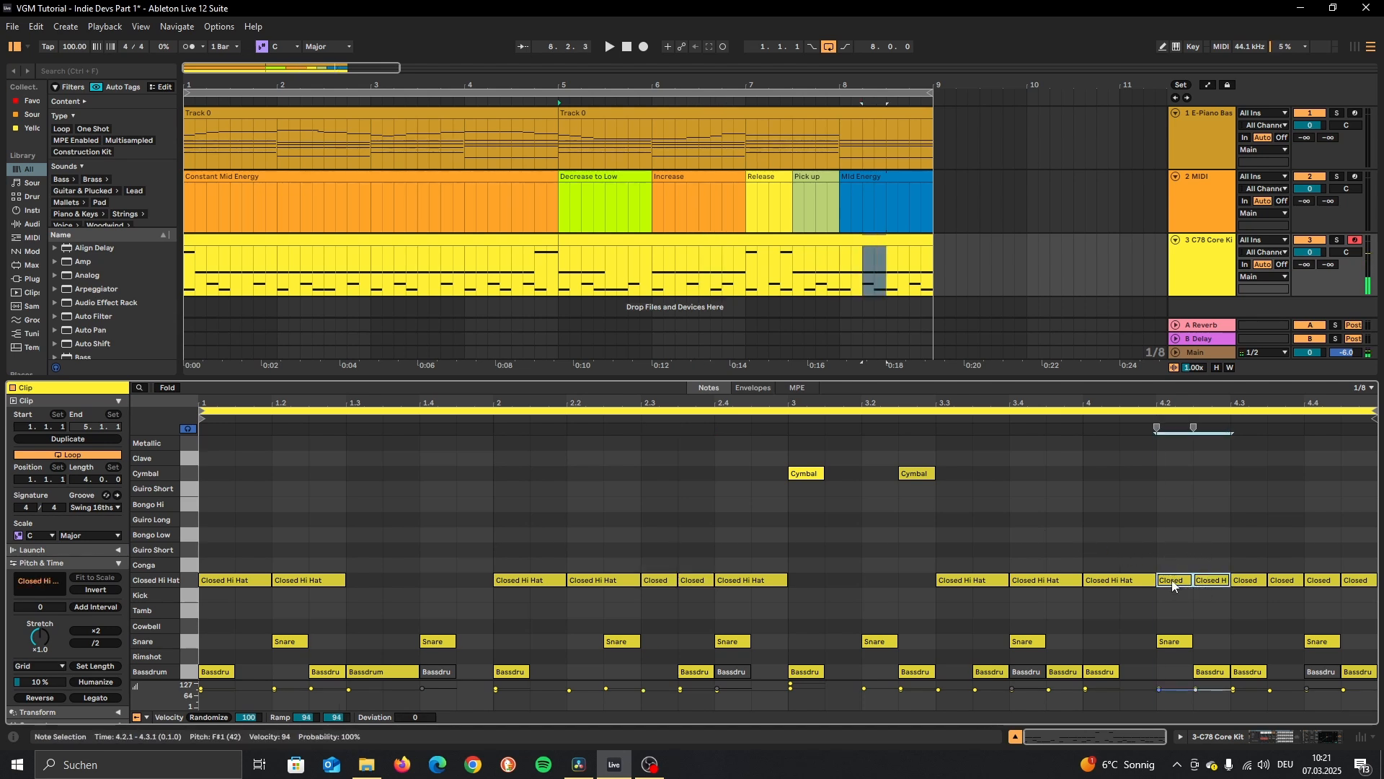
Try splitting the closed hi-hats on bar 4 beat 1 and bar 3 beat 4 of the second clip into eighth notes, and undo both splits.
click(1103, 581)
key(ctrl+e)
click(1067, 581)
key(ctrl+e)
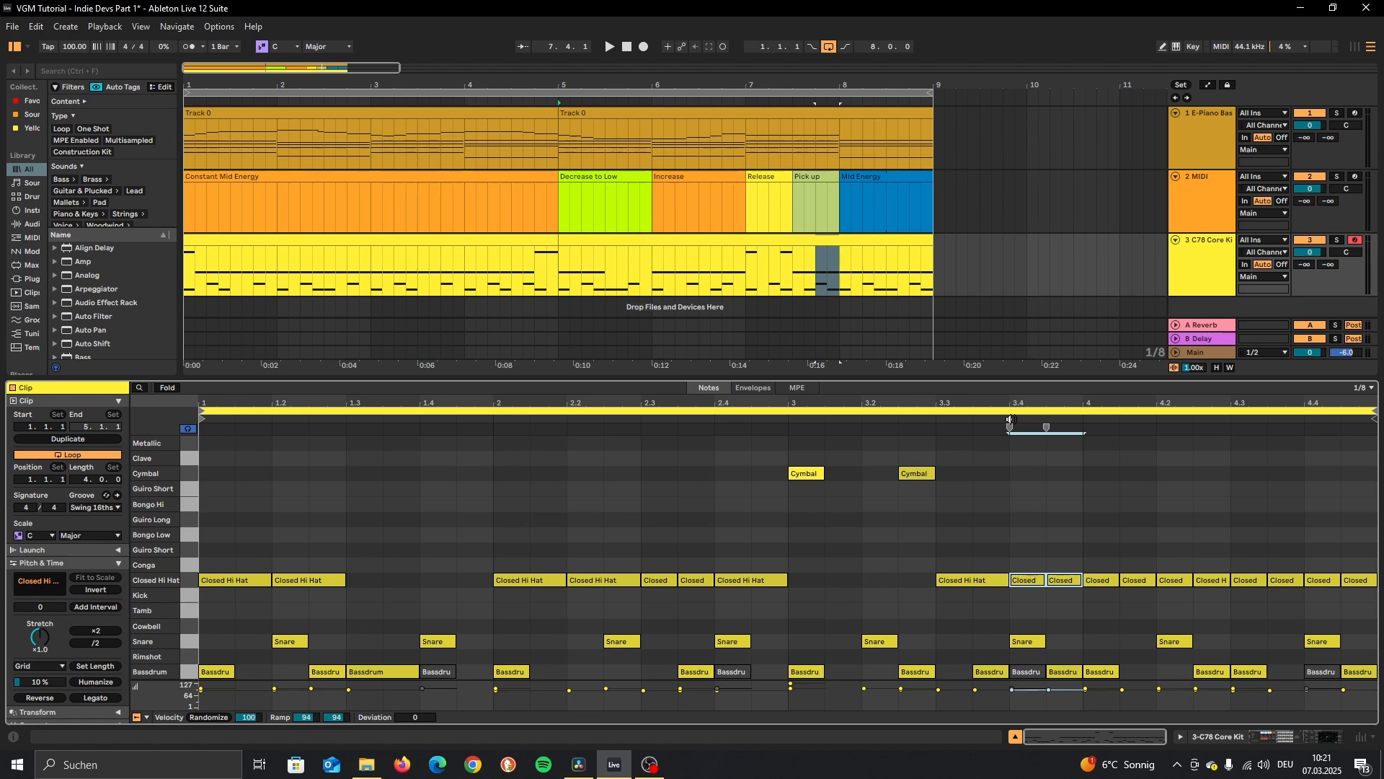
click(1009, 519)
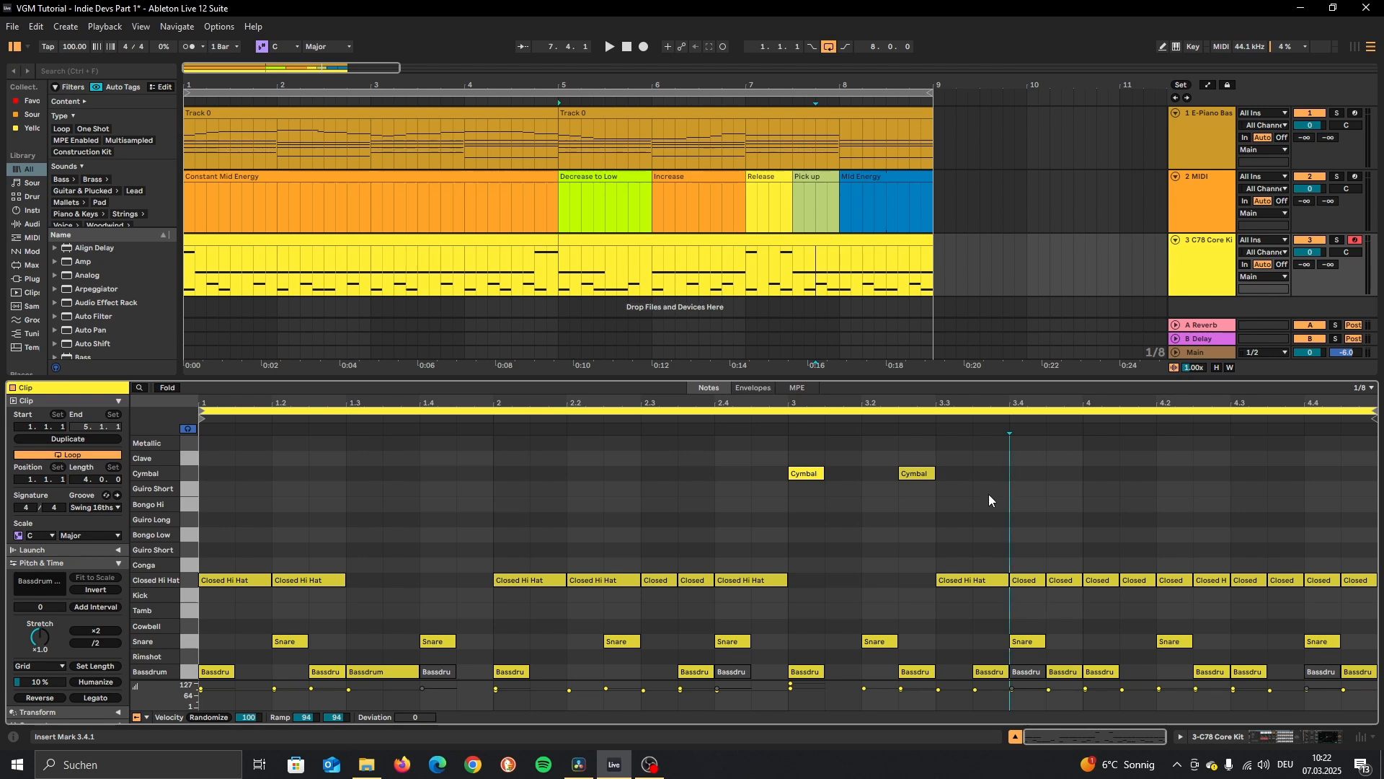
key(ctrl+z)
key(ctrl+z)
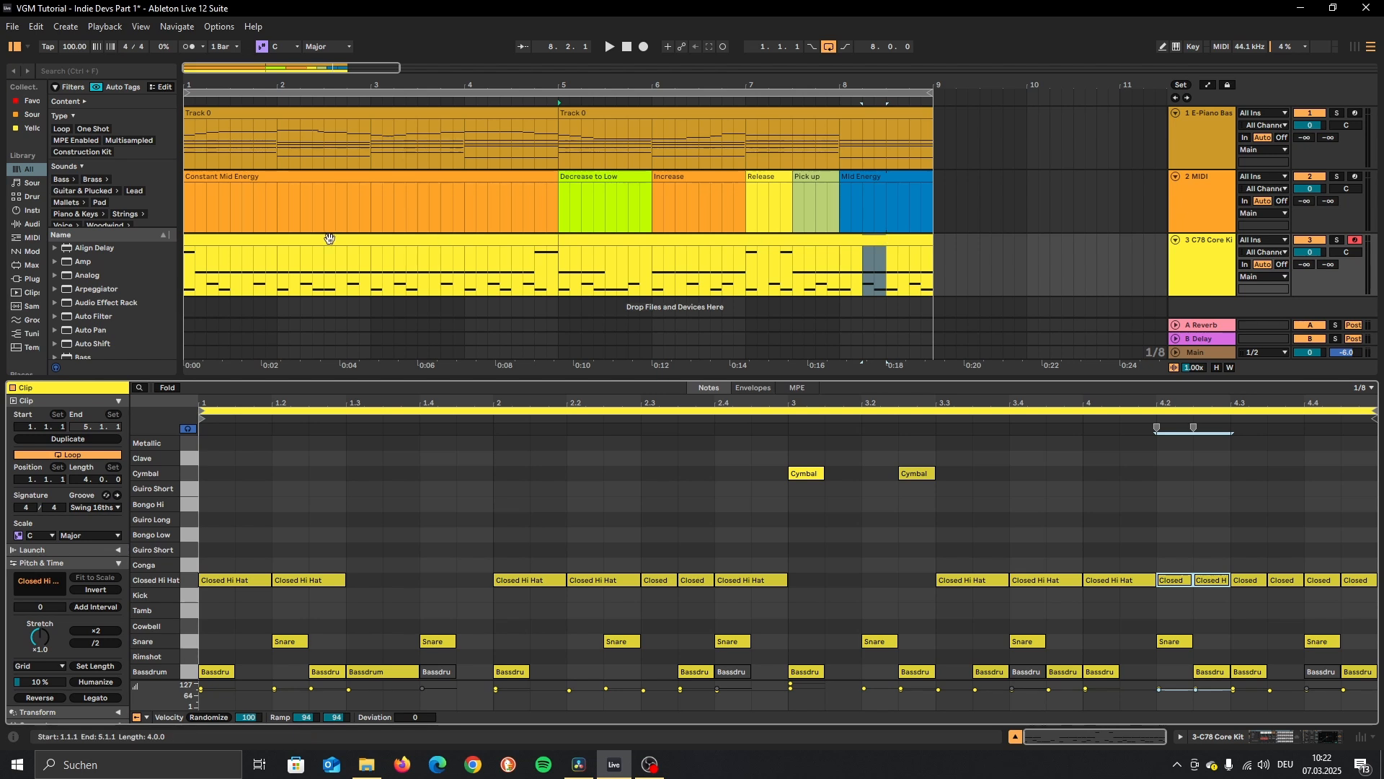
Select the first drum clip and play it from the start of the arrangement.
click(253, 239)
key(space)
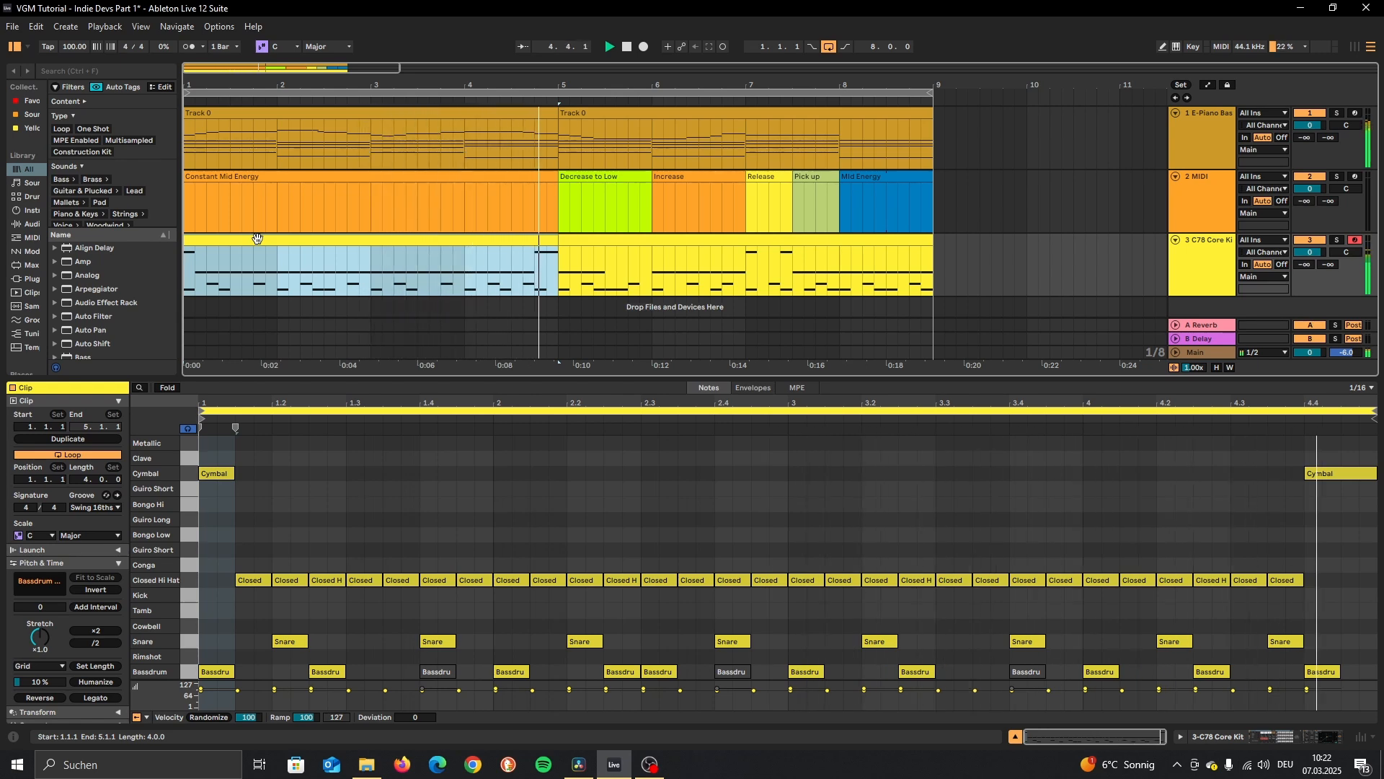
Listen on with the second drum clip shown, and audition the kit's percussion sounds between Rimshot and Guiro Long.
click(678, 238)
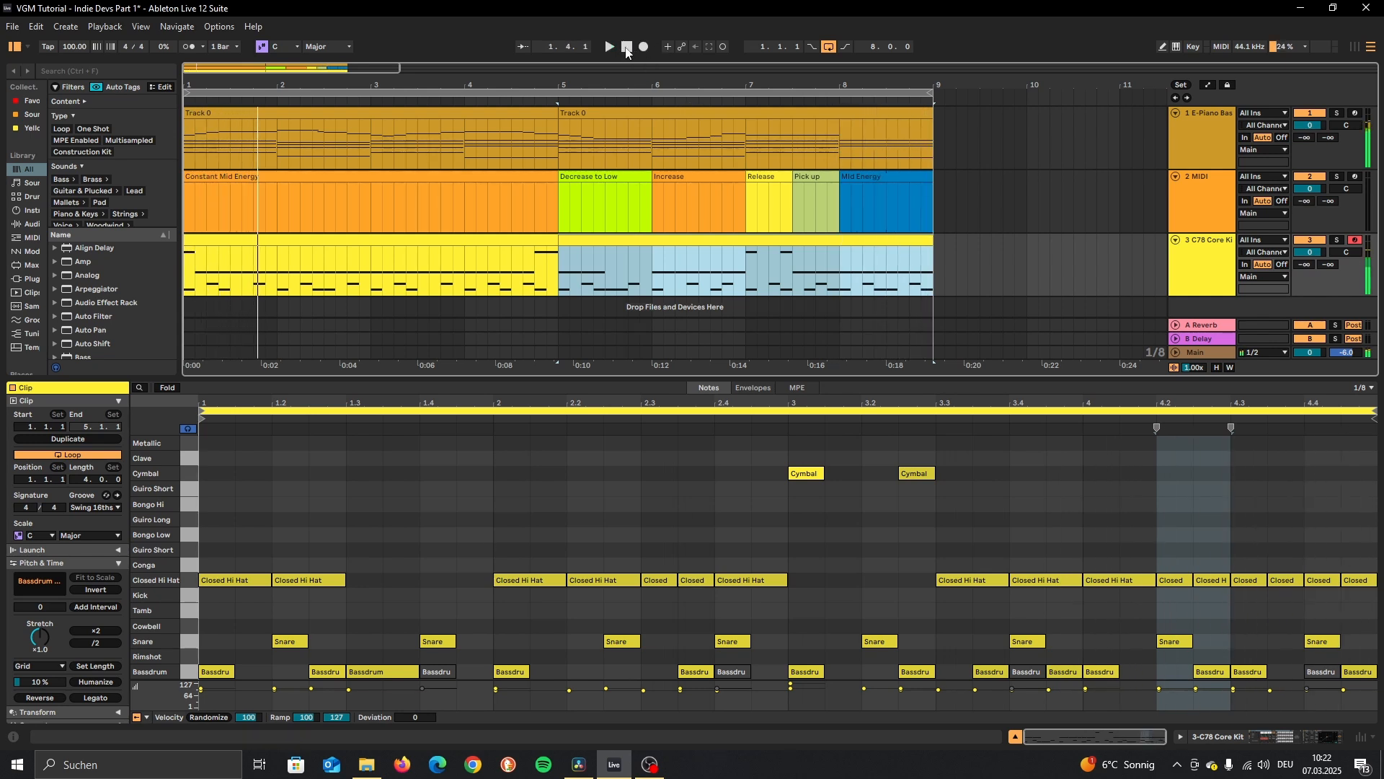
key(space)
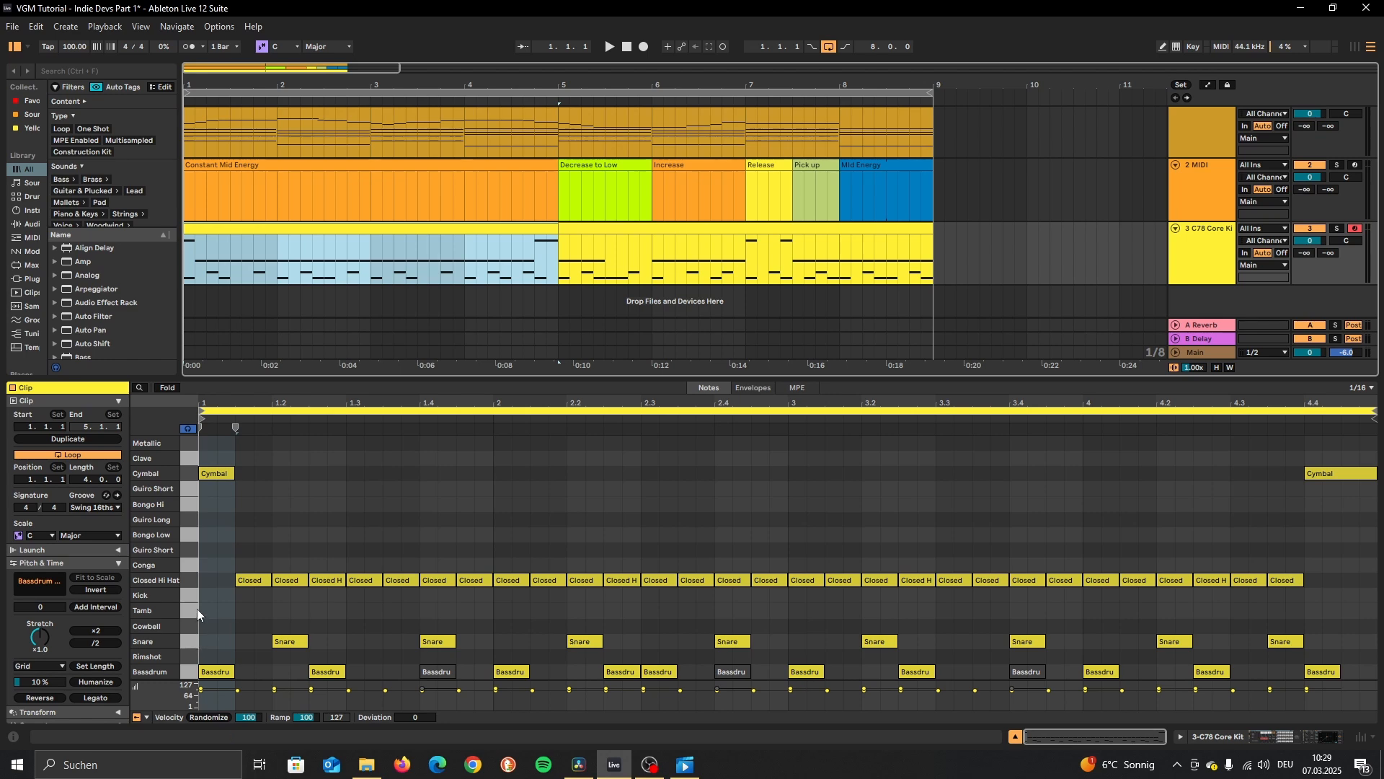
click(188, 654)
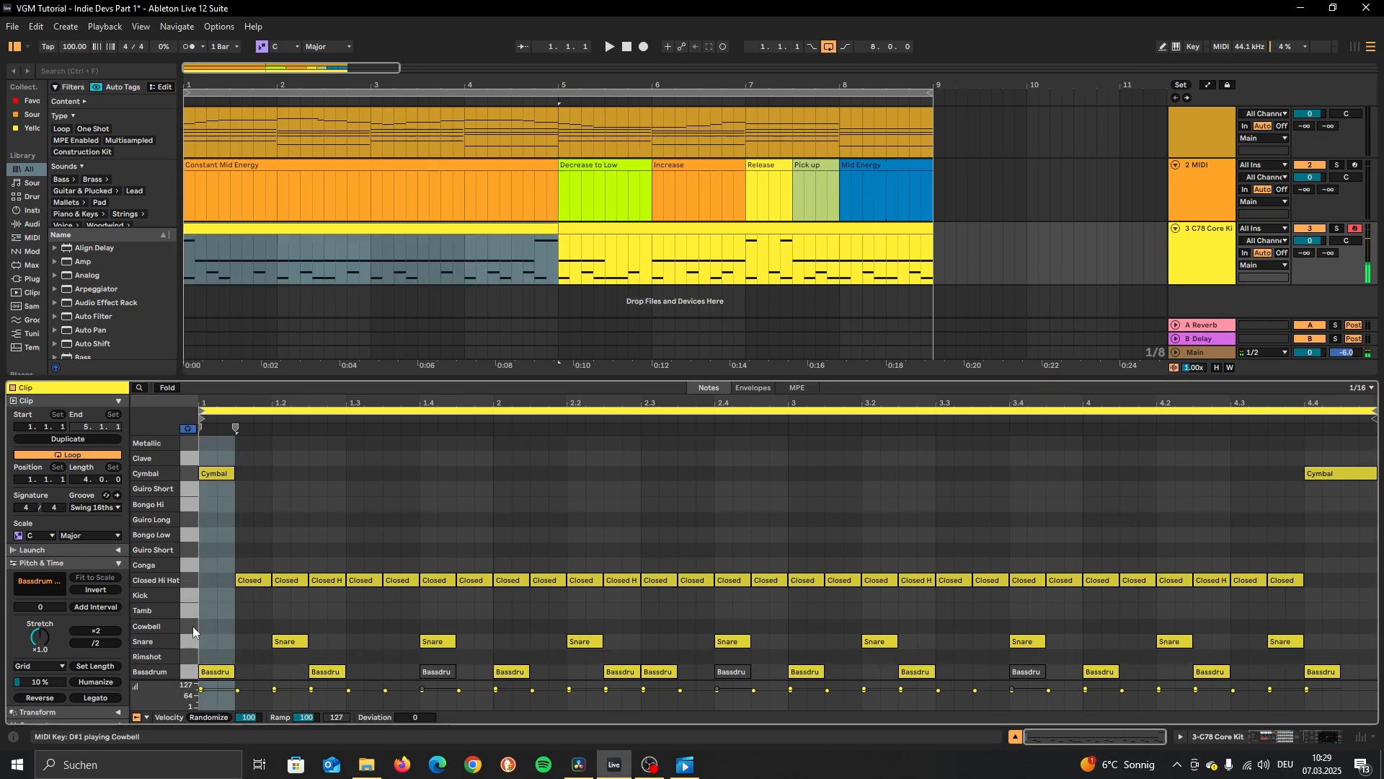
click(189, 517)
key(space)
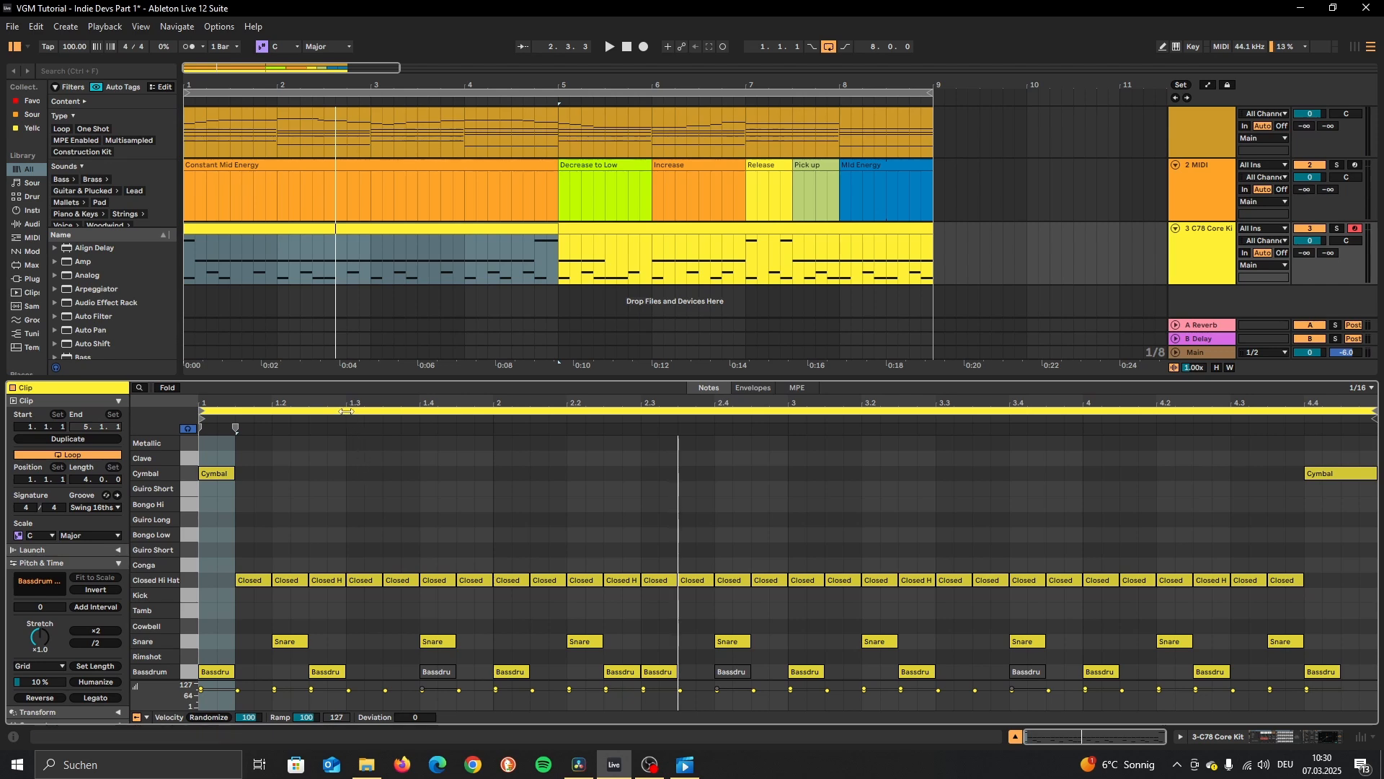
Add sixteenth-note Cowbell hits in bar 1 of the first drum clip at 1.3.1, 1.3.2, 1.3.4, 1.4.1 and 1.4.3, and play them back.
drag(351, 488, 491, 491)
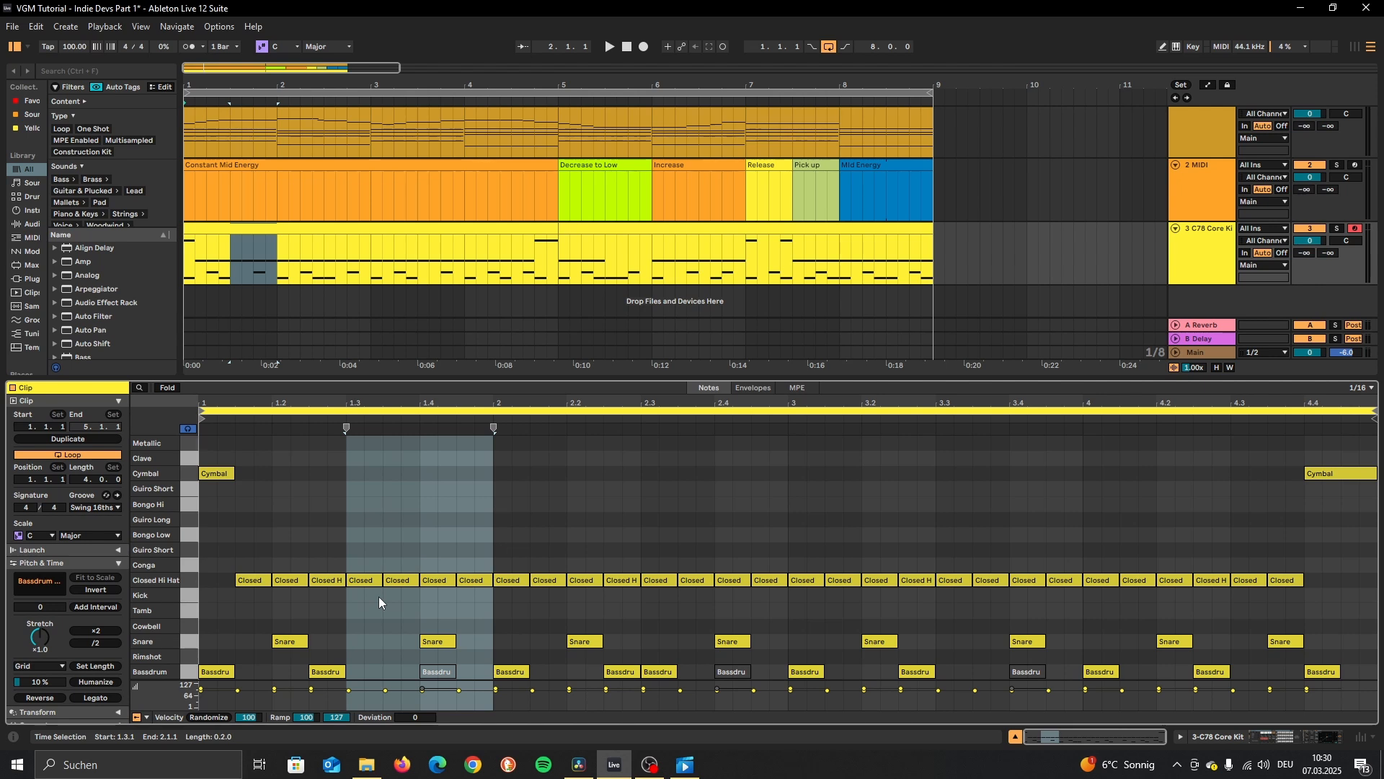
double_click(356, 626)
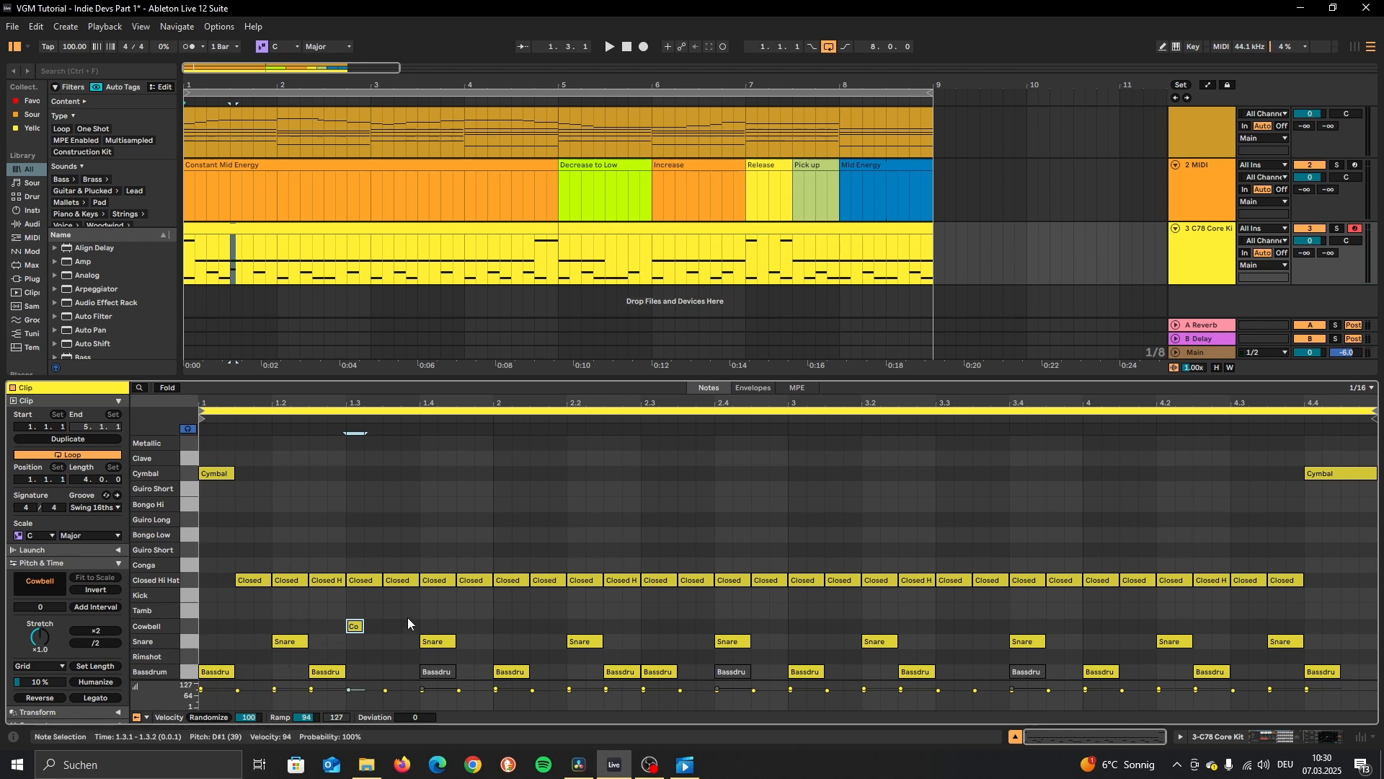
double_click(378, 626)
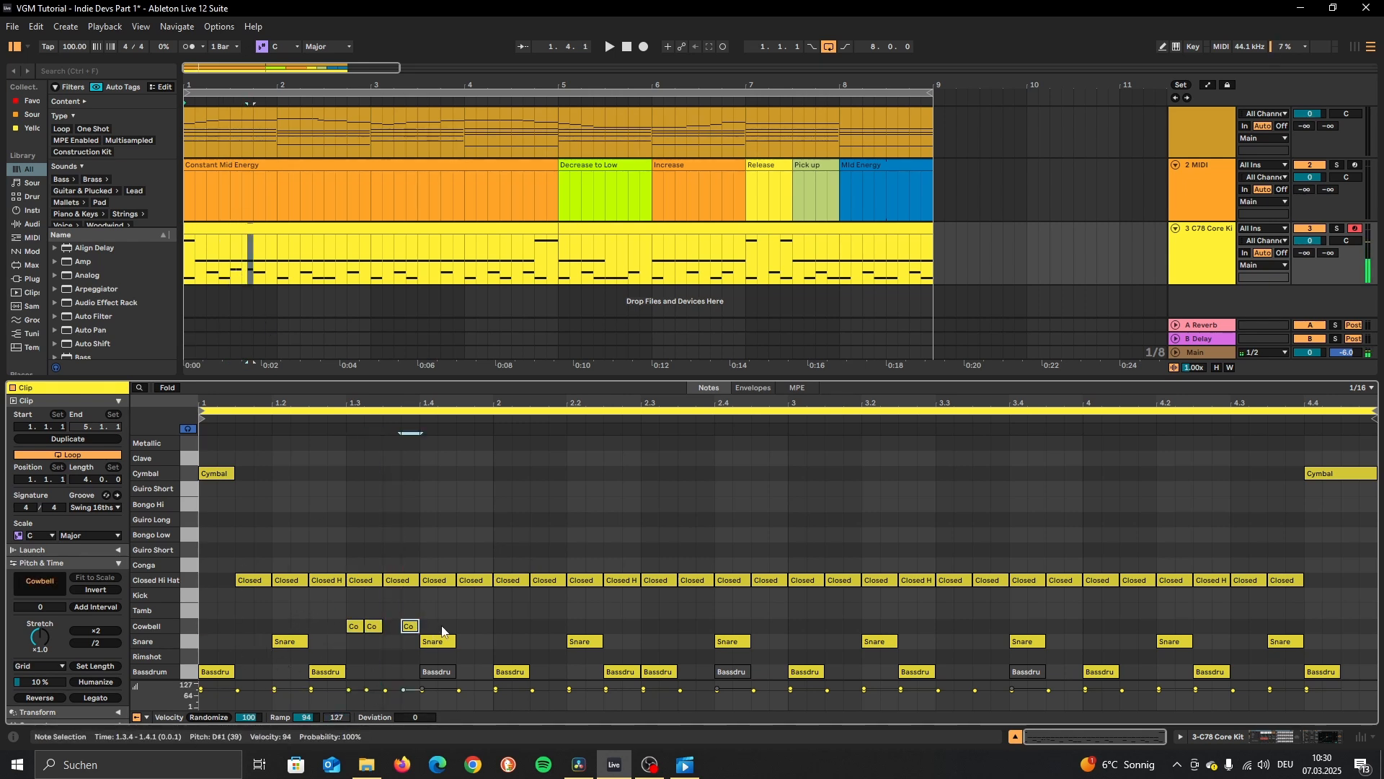
double_click(409, 626)
double_click(428, 625)
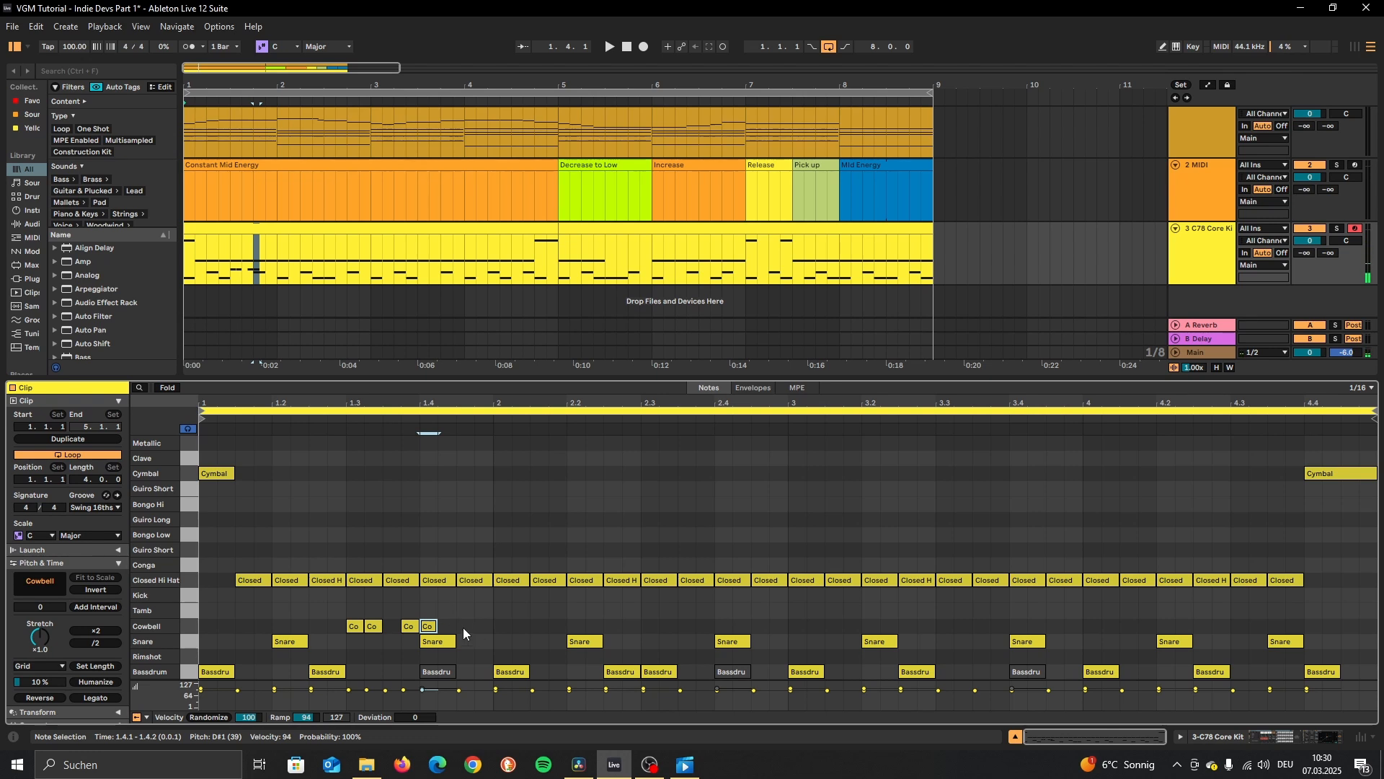
double_click(463, 626)
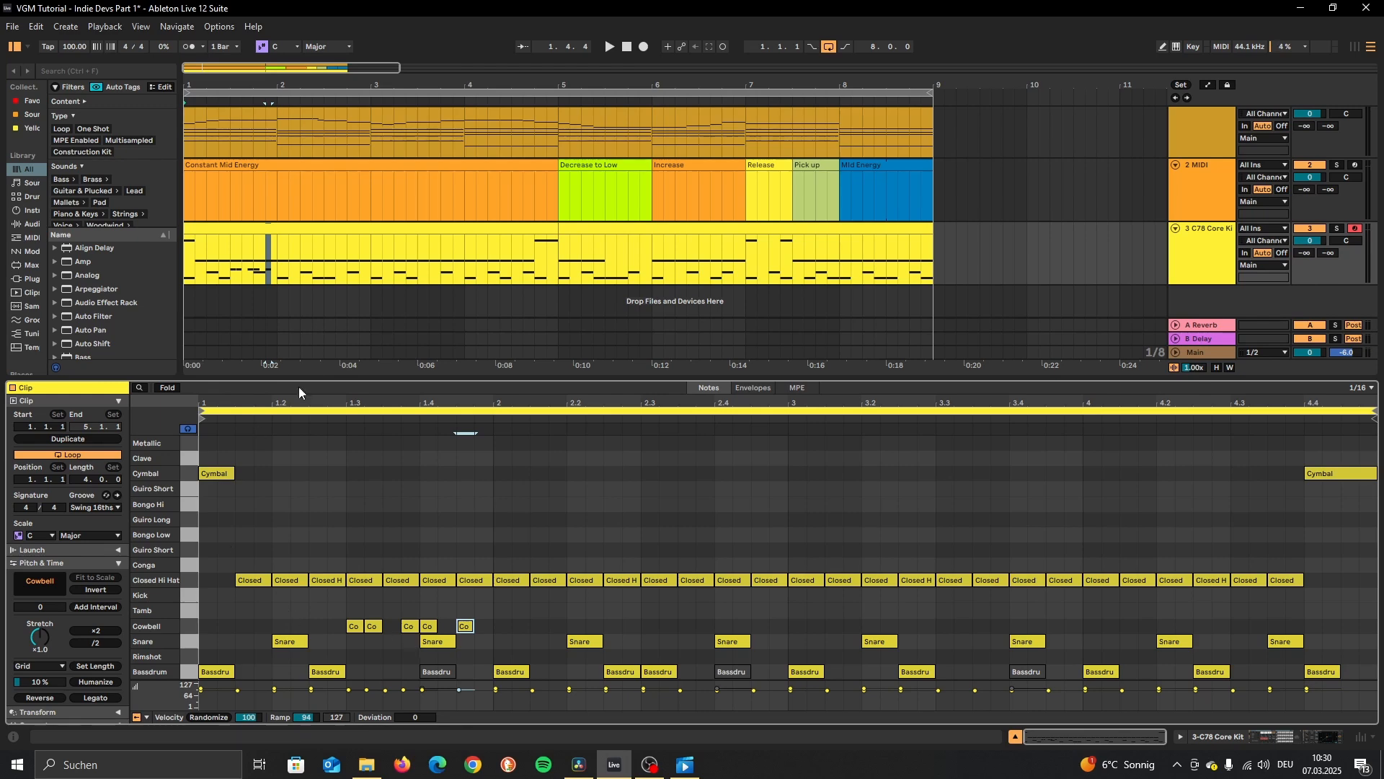
key(space)
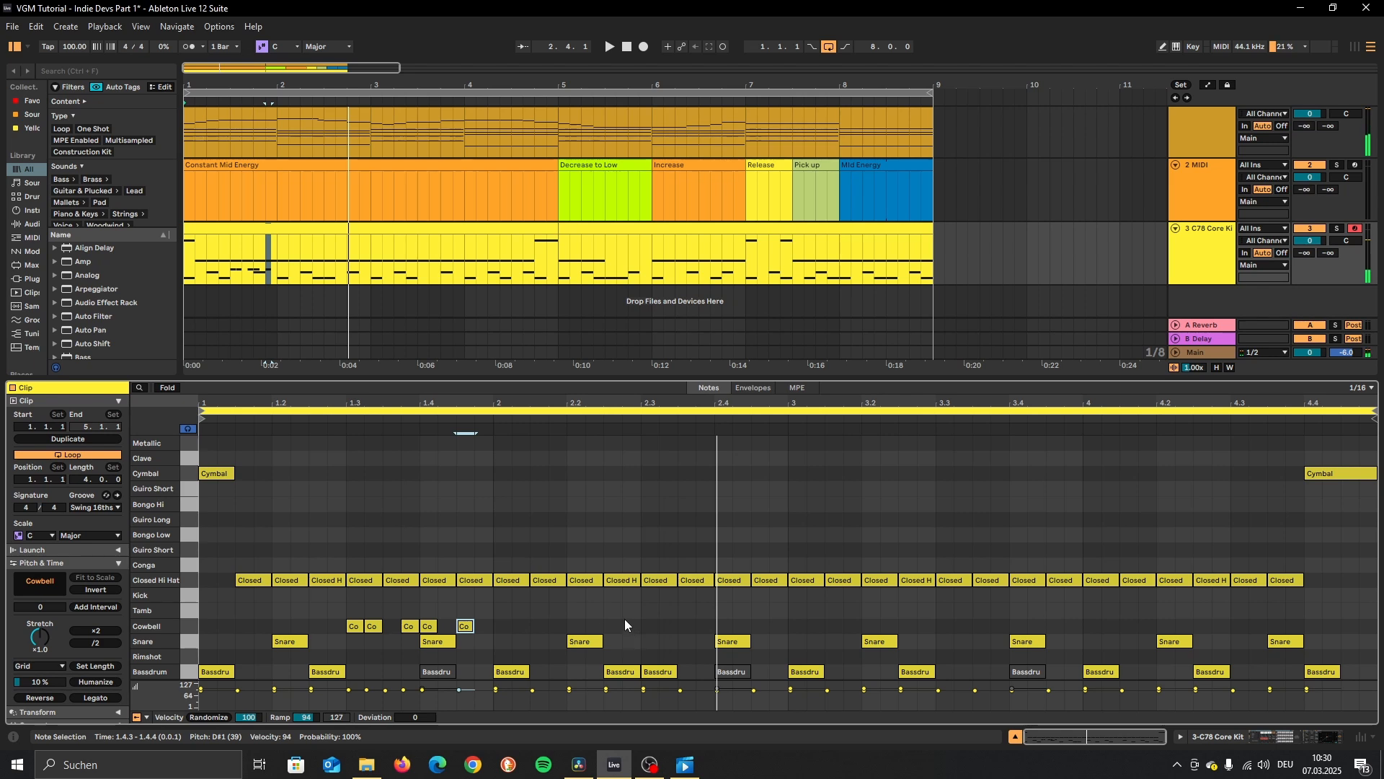
Add sixteenth-note Cowbell hits in bar 2 at 2.2.1, 2.2.4, 2.3.1, 2.3.2, 2.3.4, 2.4.1 and 2.4.3.
double_click(574, 627)
double_click(634, 626)
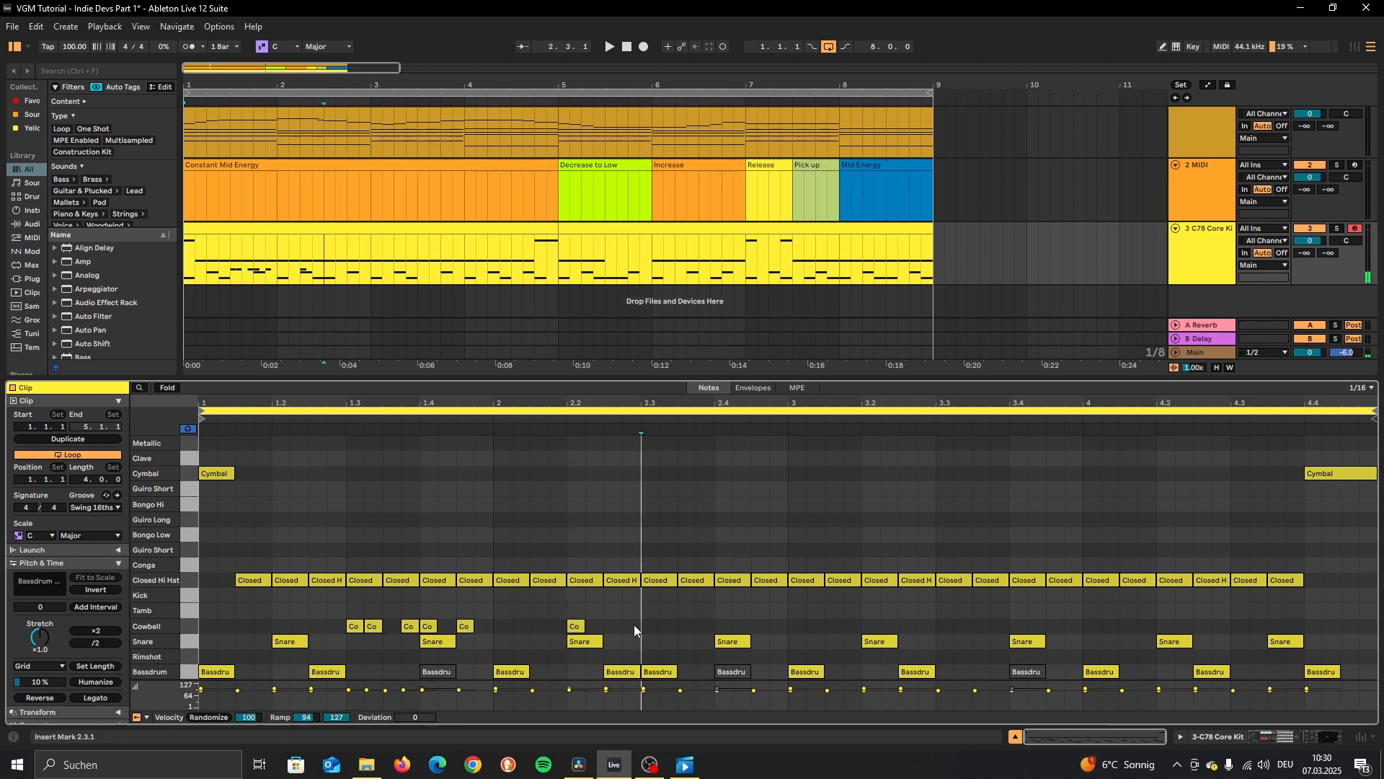
double_click(650, 627)
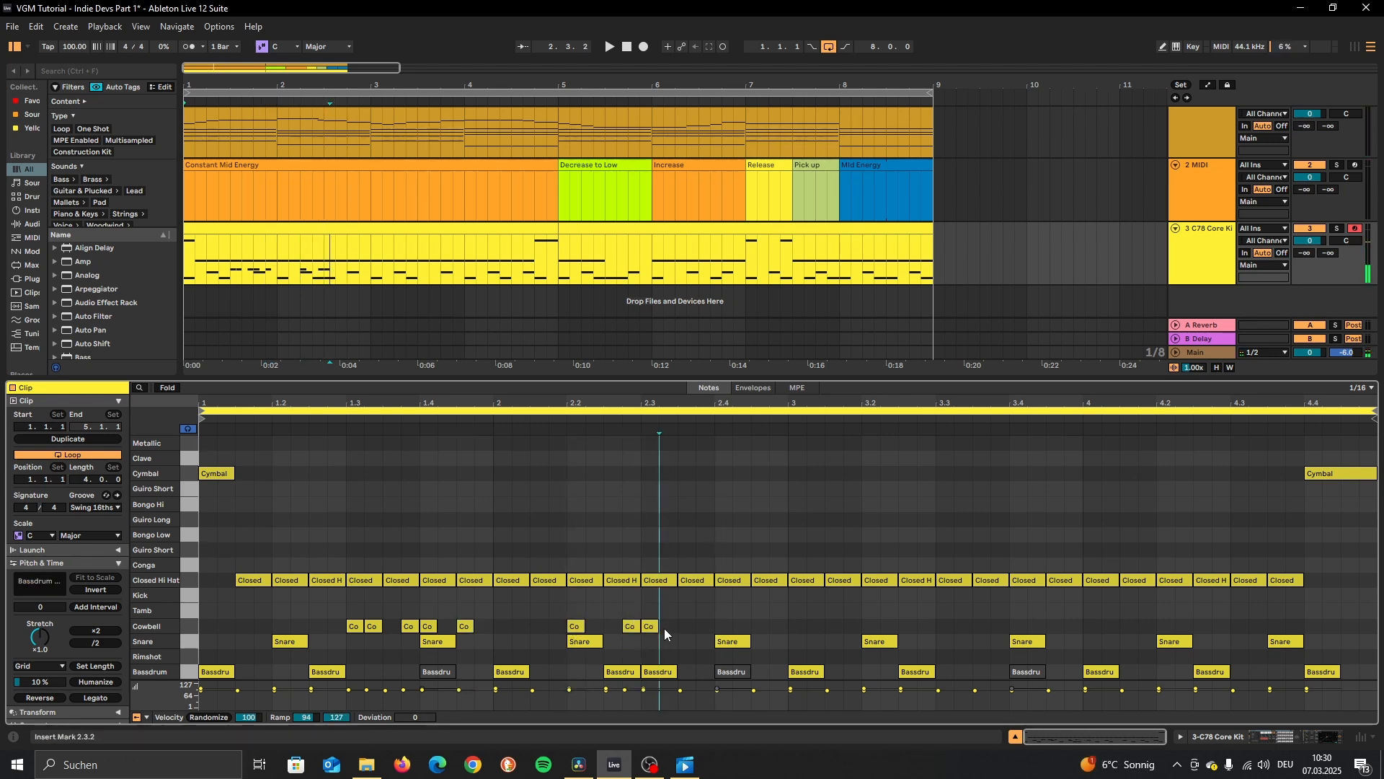
double_click(667, 626)
double_click(704, 626)
double_click(723, 626)
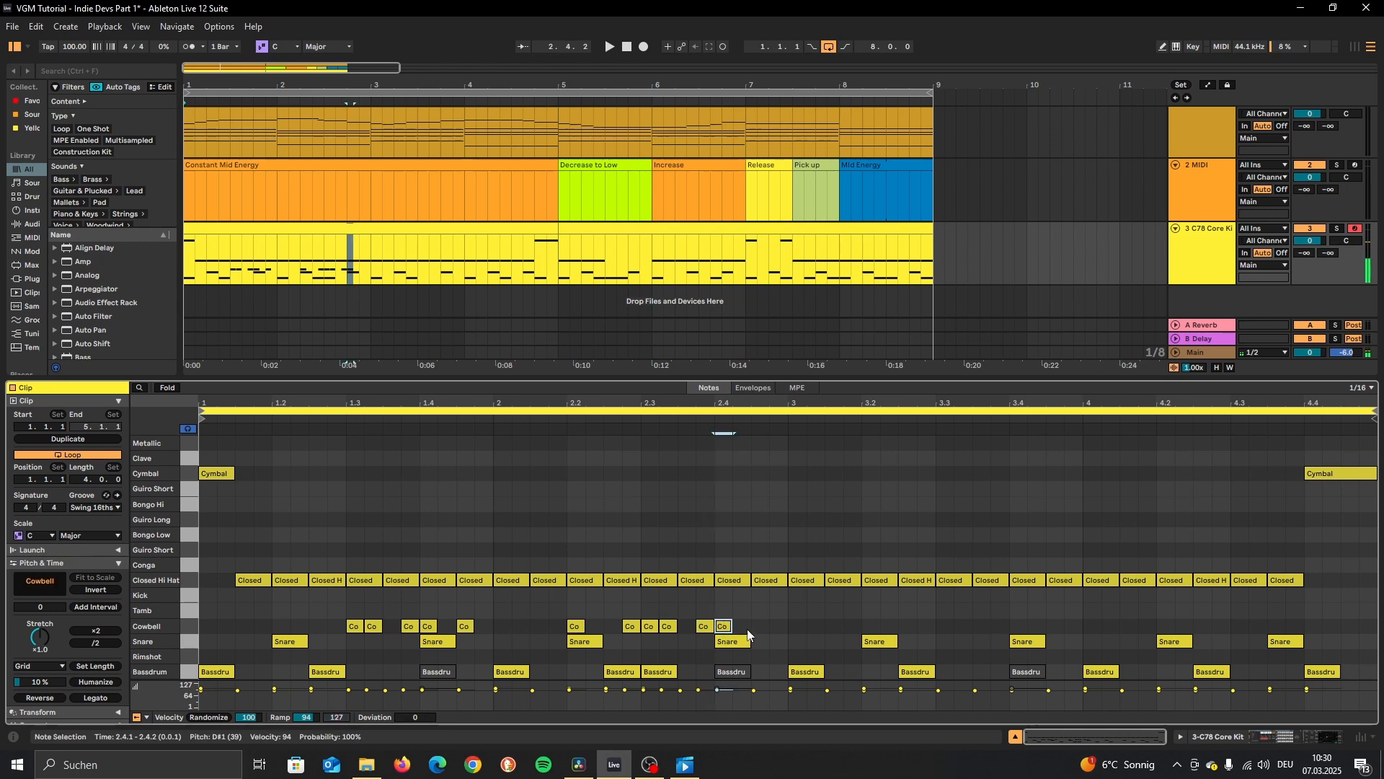
double_click(759, 626)
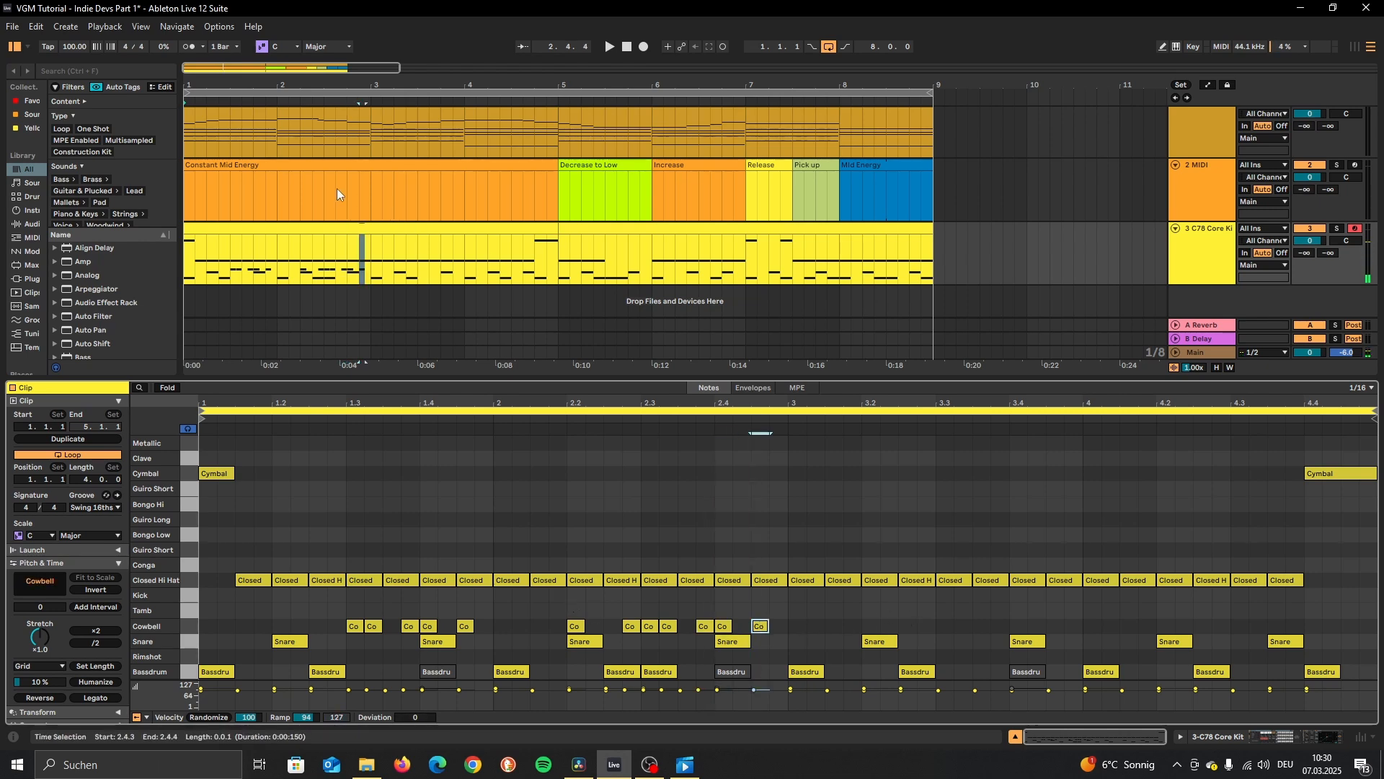
Duplicate the Cowbell pattern of bars 1 and 2 into bars 3 and 4, and delete the last Cowbell hit at 4.4.3.
scroll(248, 210, up, 1)
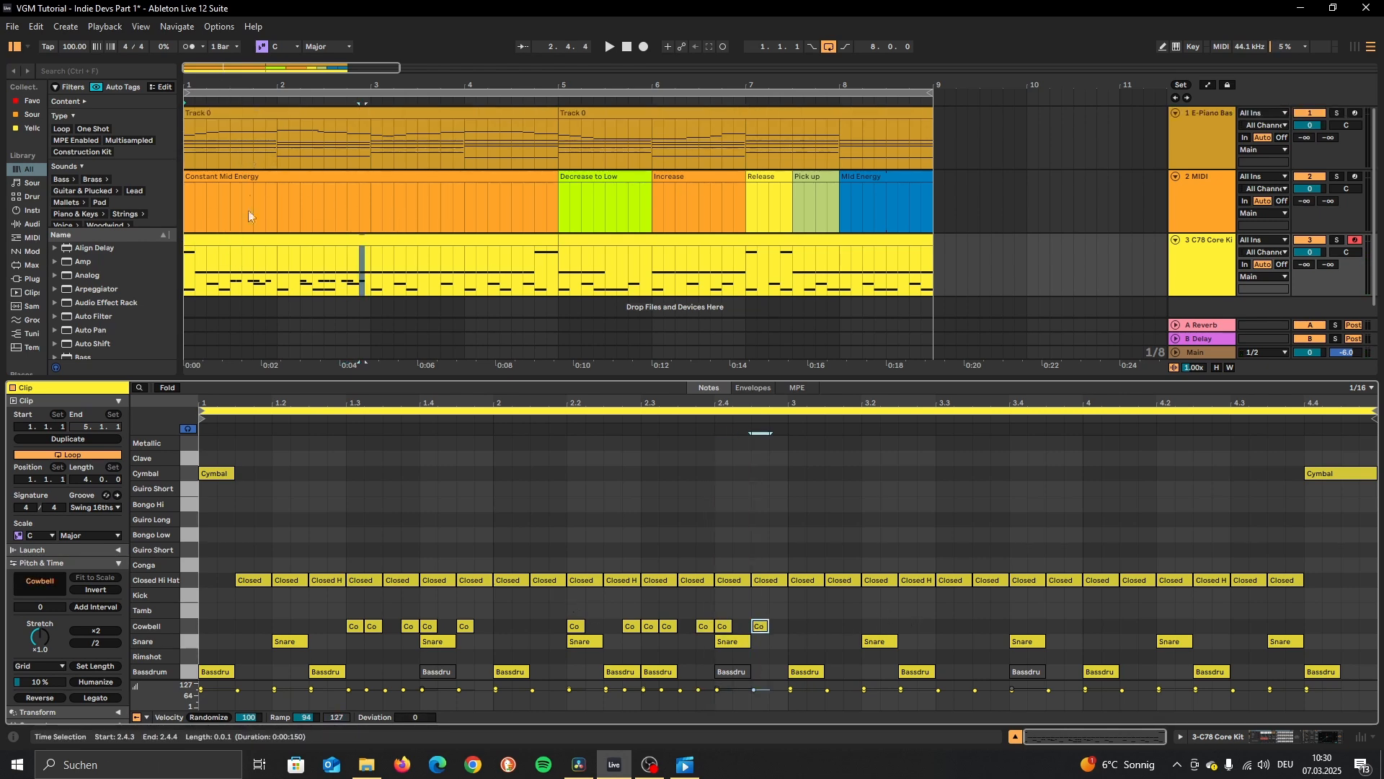
click(232, 266)
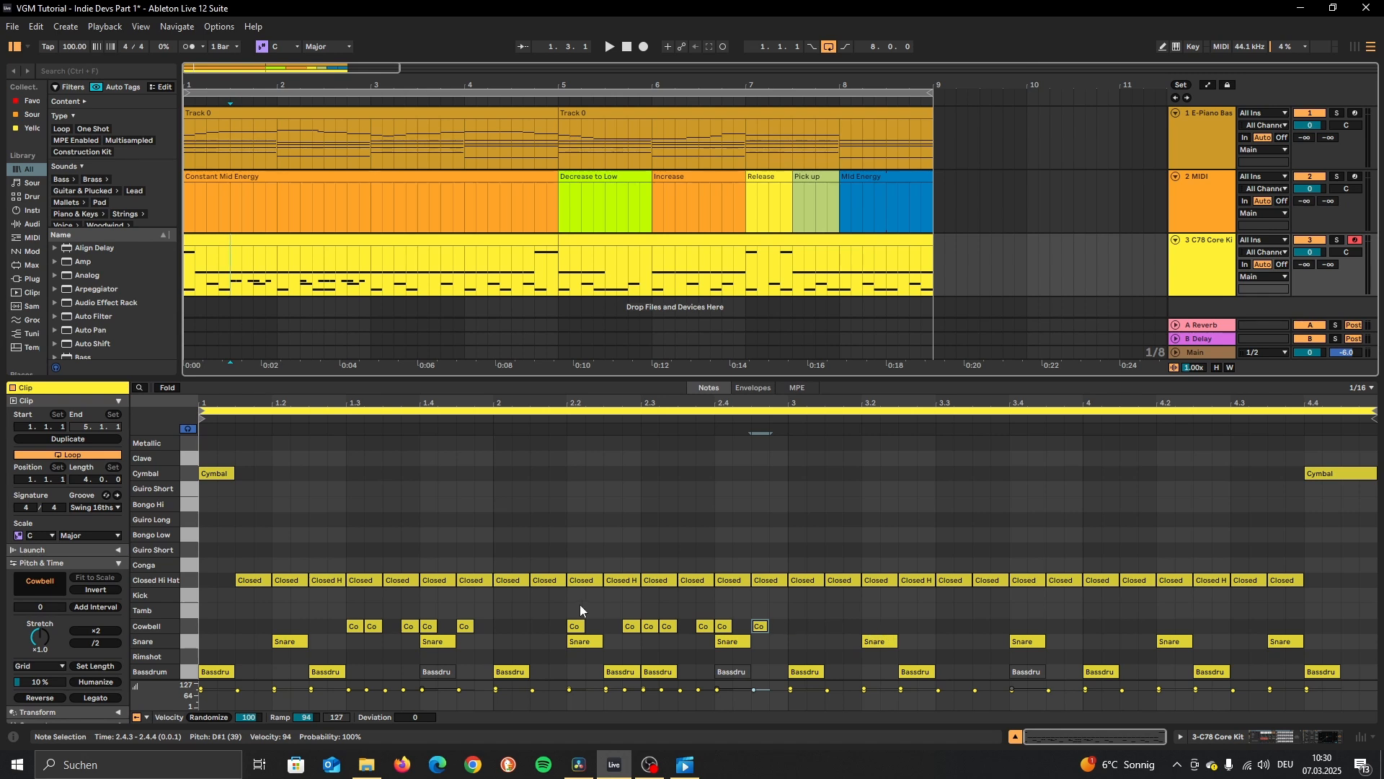
drag(206, 615, 781, 626)
key(ctrl+d)
click(1352, 602)
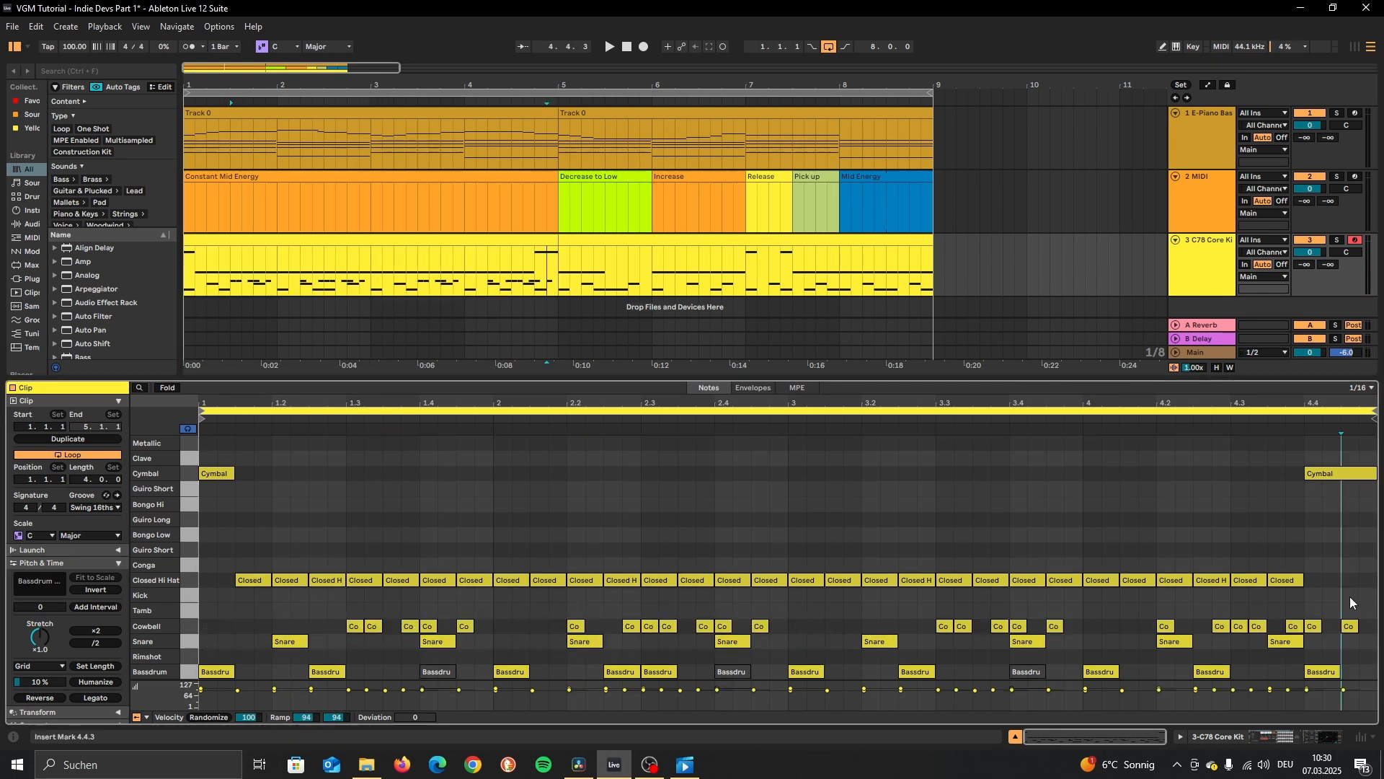
double_click(1352, 626)
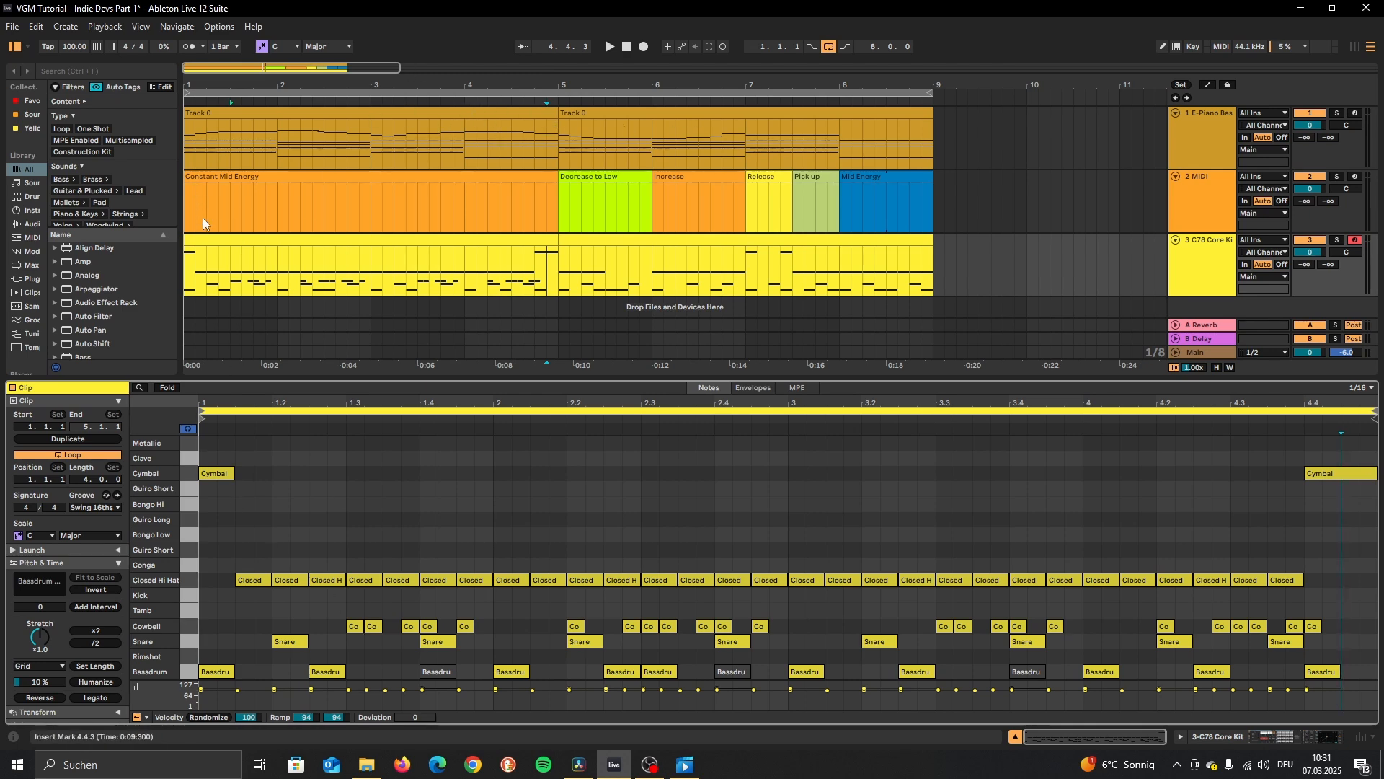
Select the first drum clip and play the arrangement from its start to hear the Cowbell pattern.
click(205, 236)
key(space)
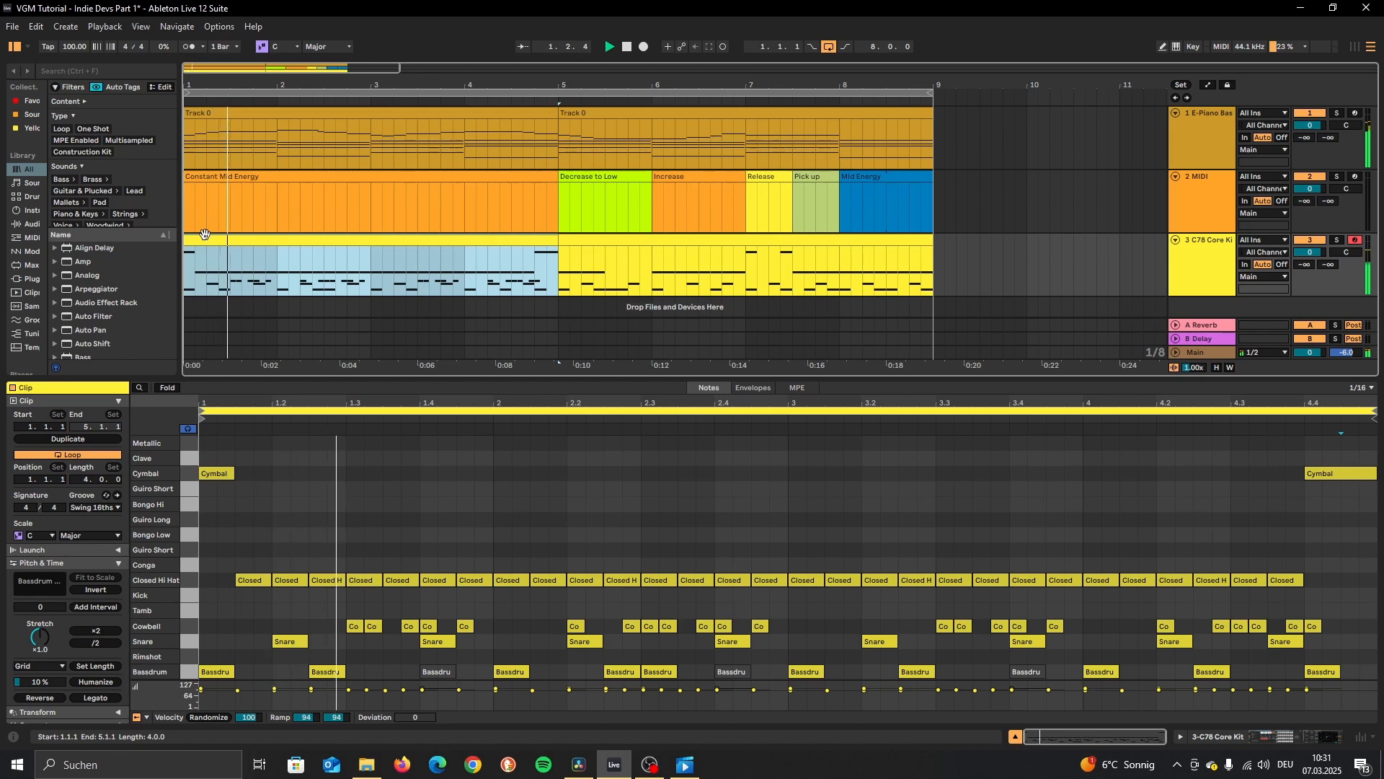